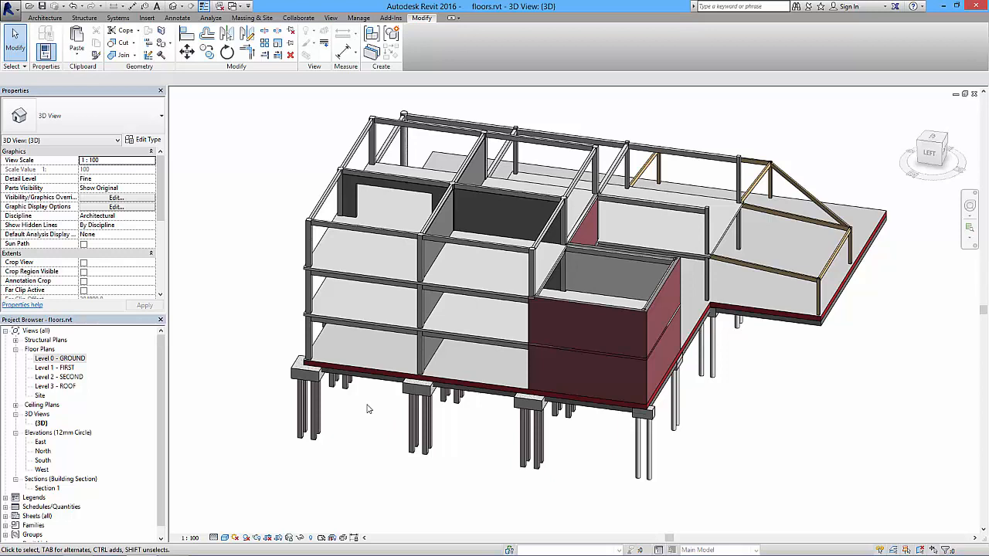
Open the Level 0 - GROUND floor plan and start an architectural wall using the Curtain Wall type.
left_click(368, 409)
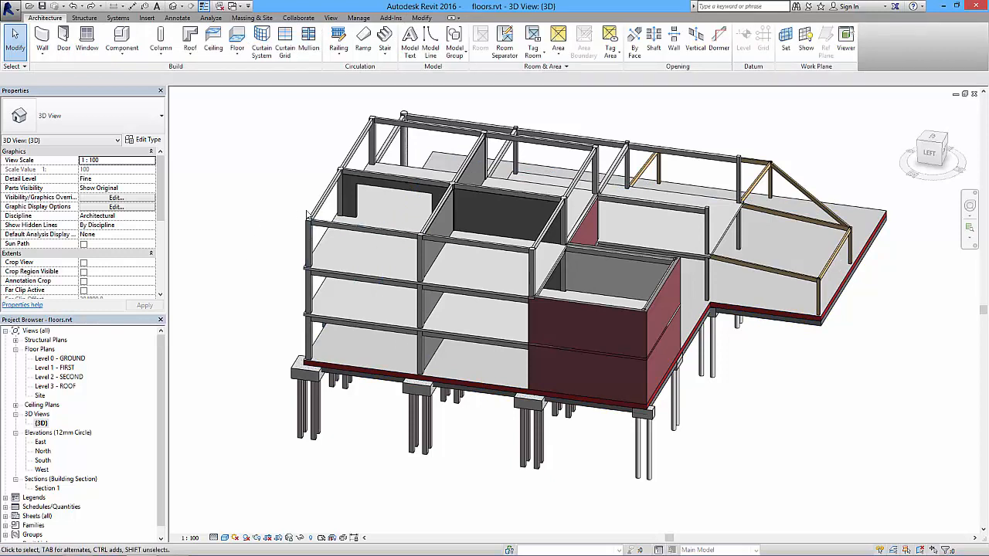
double_click(64, 359)
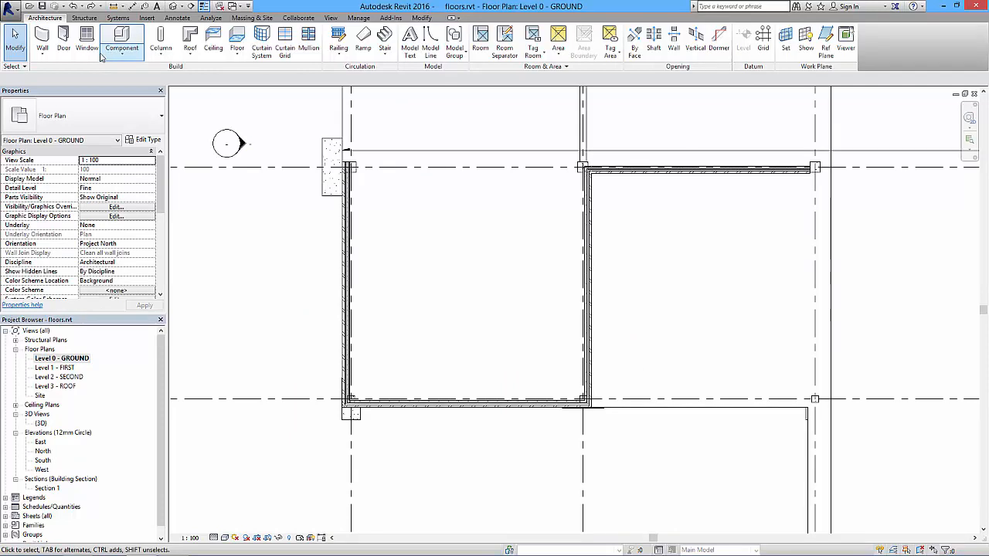
left_click(42, 52)
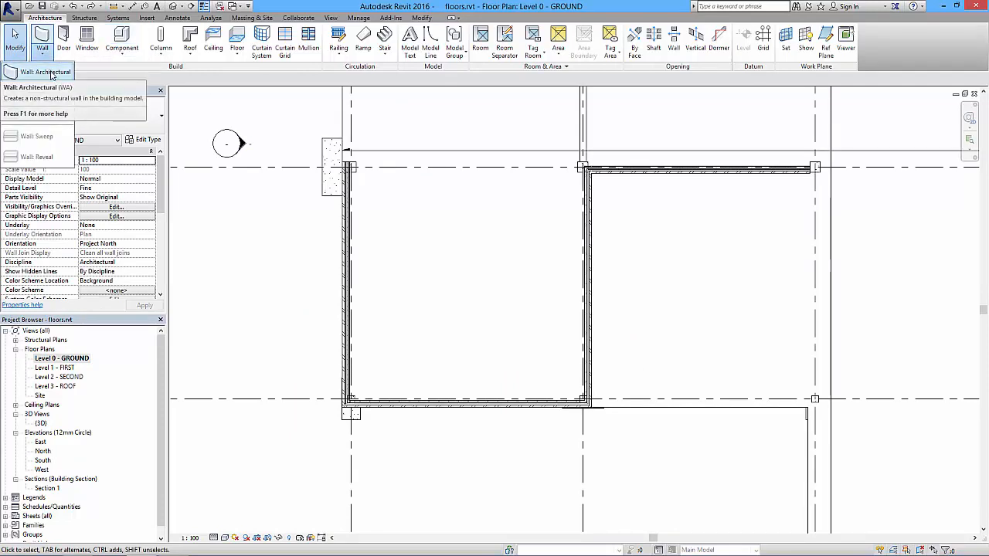
left_click(48, 73)
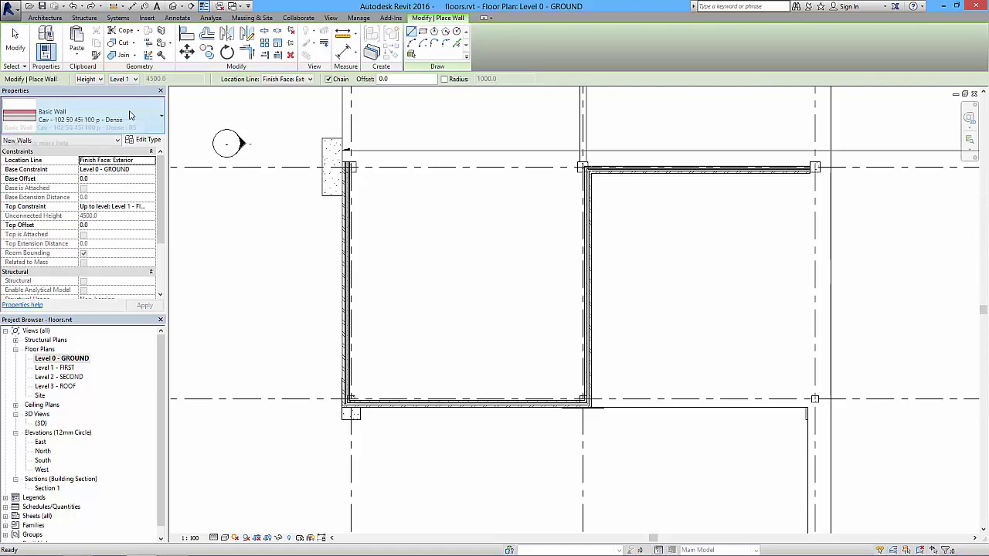
left_click(130, 115)
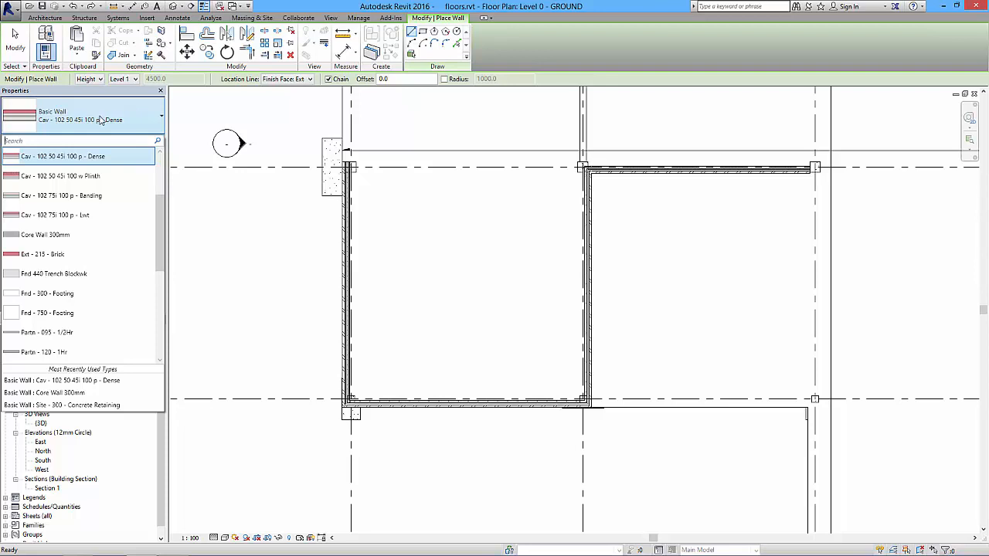
left_click_drag(159, 216, 161, 314)
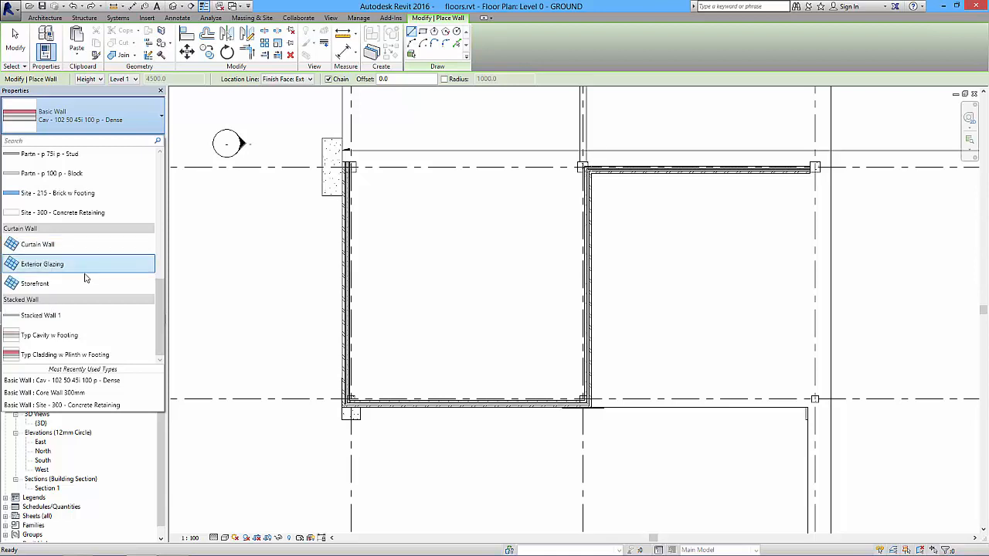
left_click(35, 245)
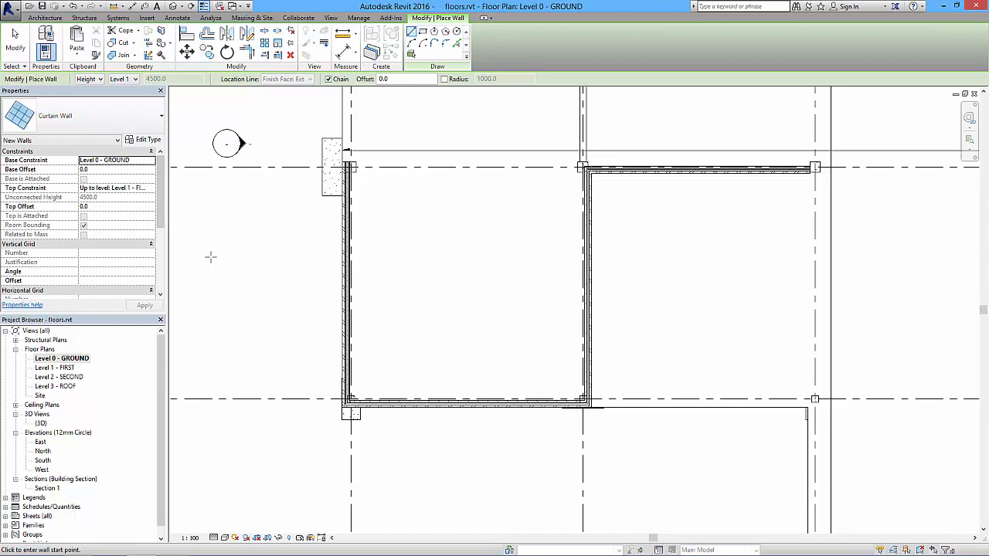
Set the new curtain wall's top constraint to Up to level: Level 3 - ROOF.
middle_click_drag(323, 194, 300, 363)
middle_click_drag(375, 227, 355, 329)
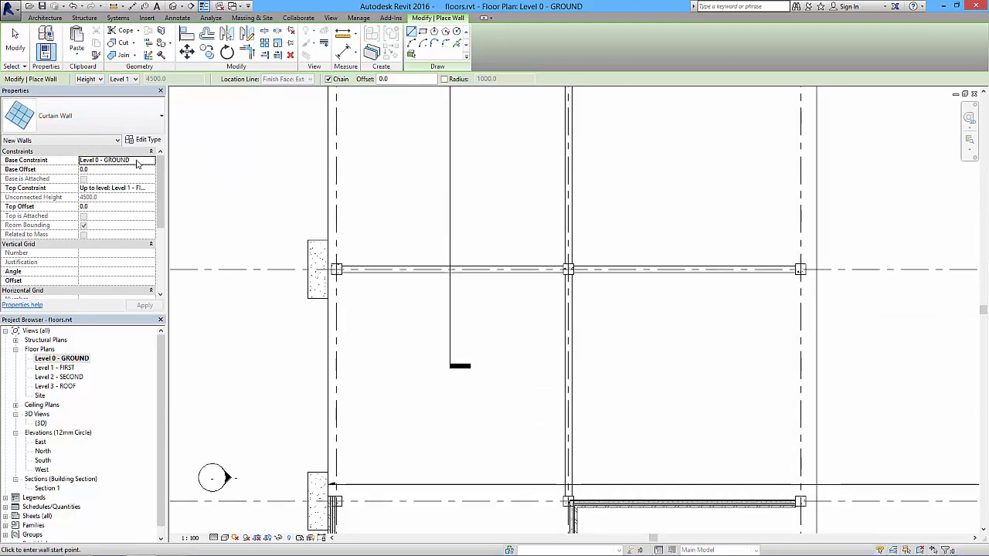
left_click(149, 188)
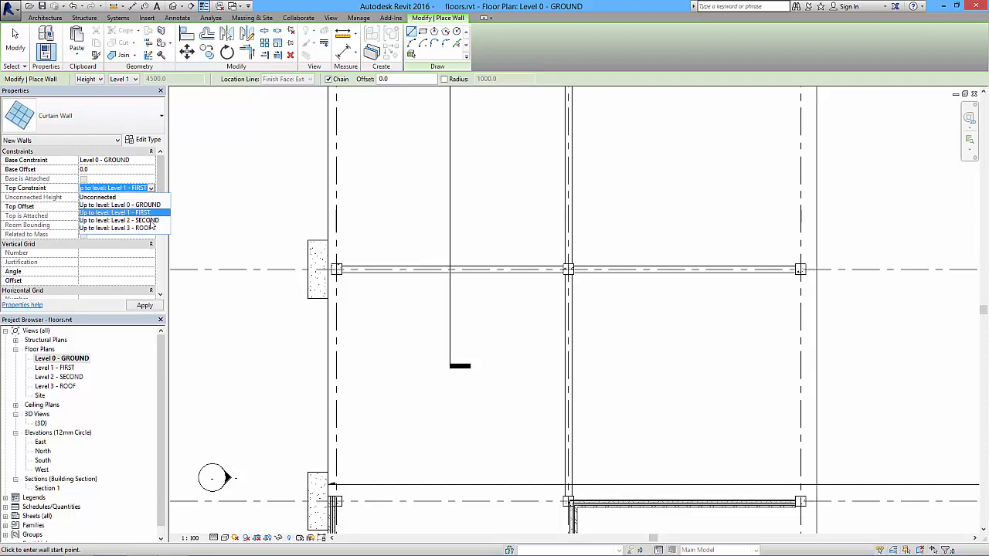
left_click(142, 228)
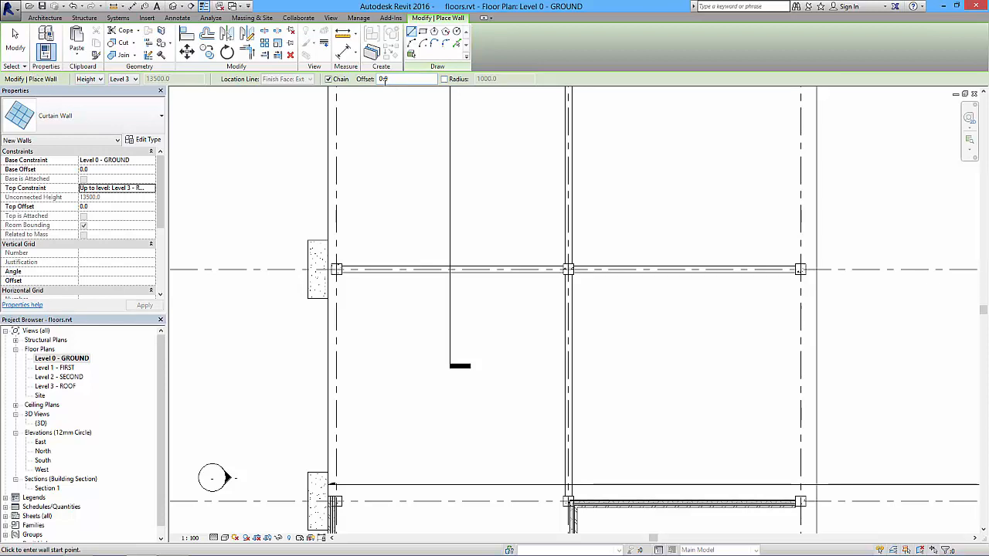
Draw a curtain wall about 10375 mm long along the slab edge, from the middle pile cap's grid line to the slab's outer corner.
middle_click_drag(362, 166, 379, 370)
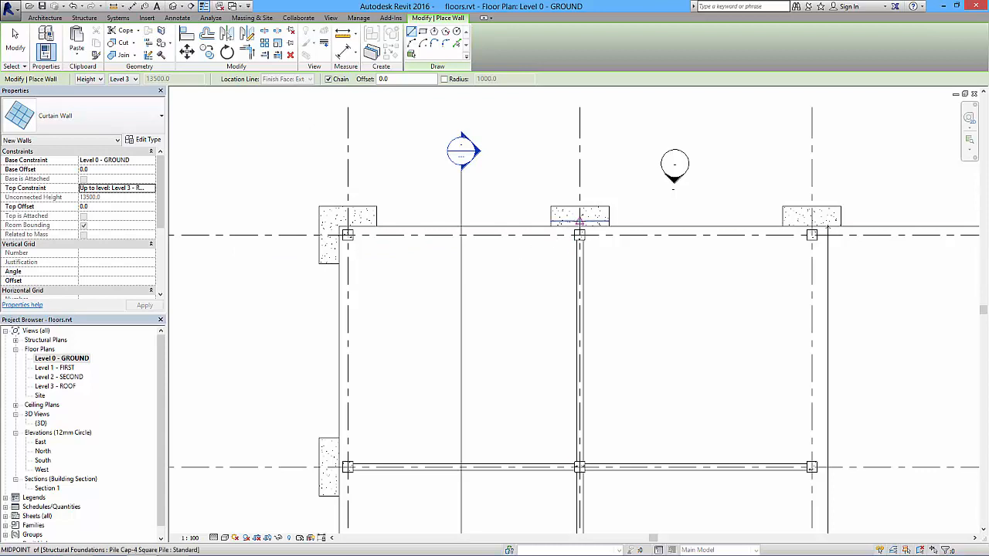
scroll(579, 233, "up", 4)
left_click(580, 222)
middle_click_drag(369, 229, 717, 230)
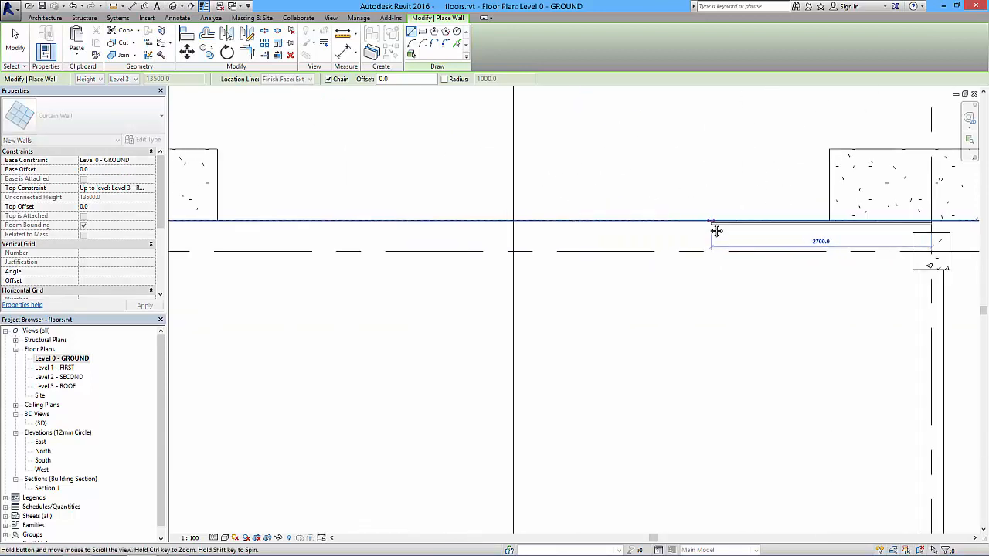
middle_click_drag(392, 220, 775, 229)
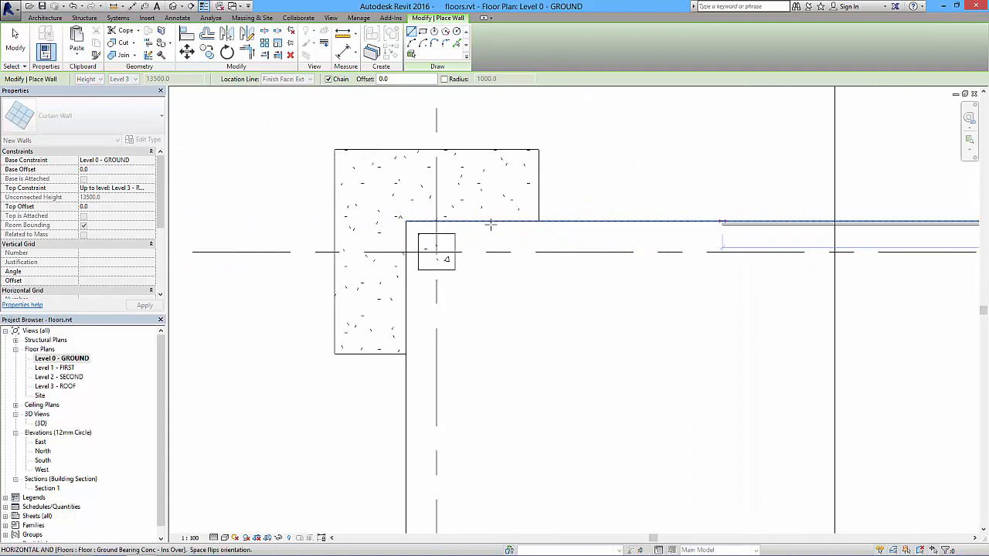
left_click(405, 222)
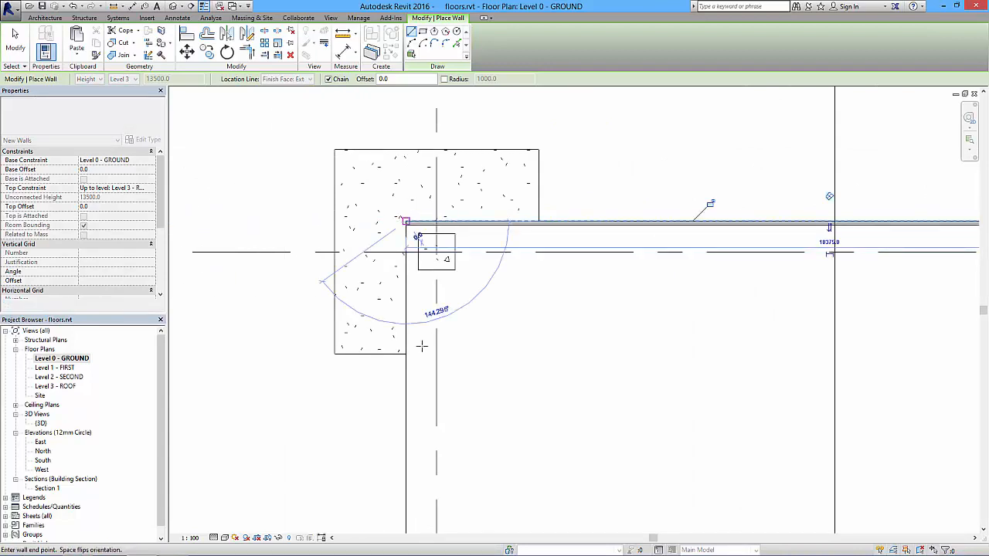
Continue the chained curtain wall from the slab corner along the adjoining slab edge to the end of the cavity wall, and finish placing walls.
middle_click_drag(407, 409, 429, 154)
scroll(435, 181, "down", 2)
middle_click_drag(439, 449, 448, 121)
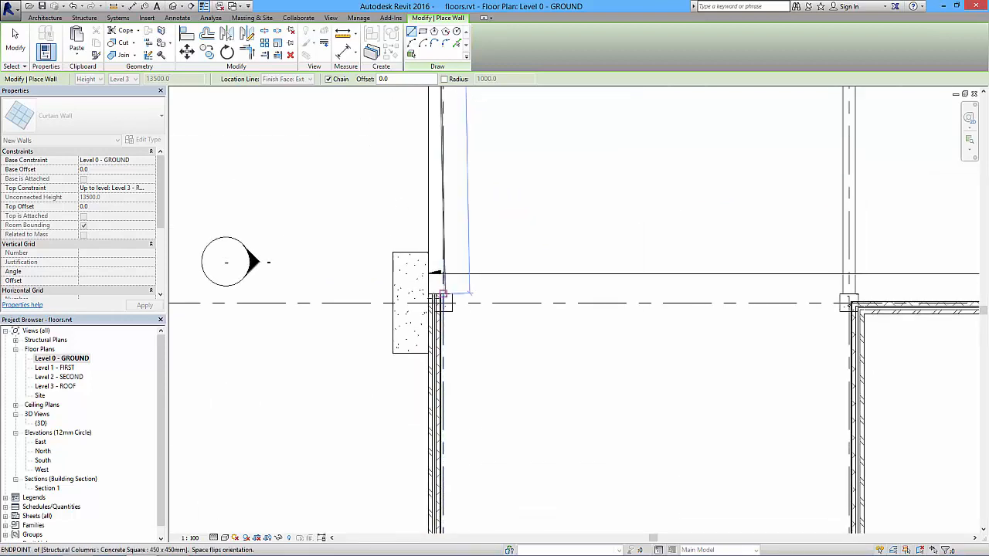
scroll(430, 344, "up", 2)
scroll(429, 299, "up", 2)
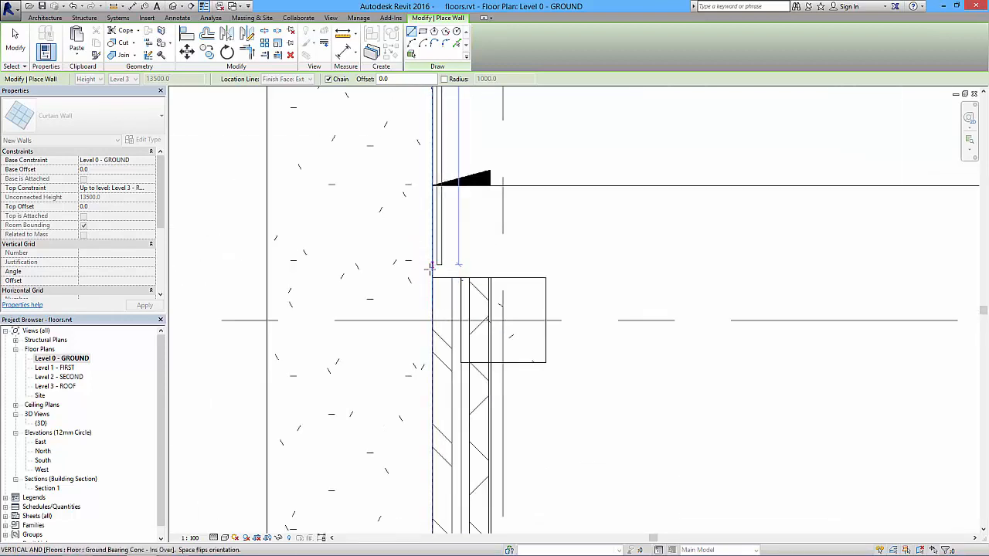
key("Escape")
key("Escape")
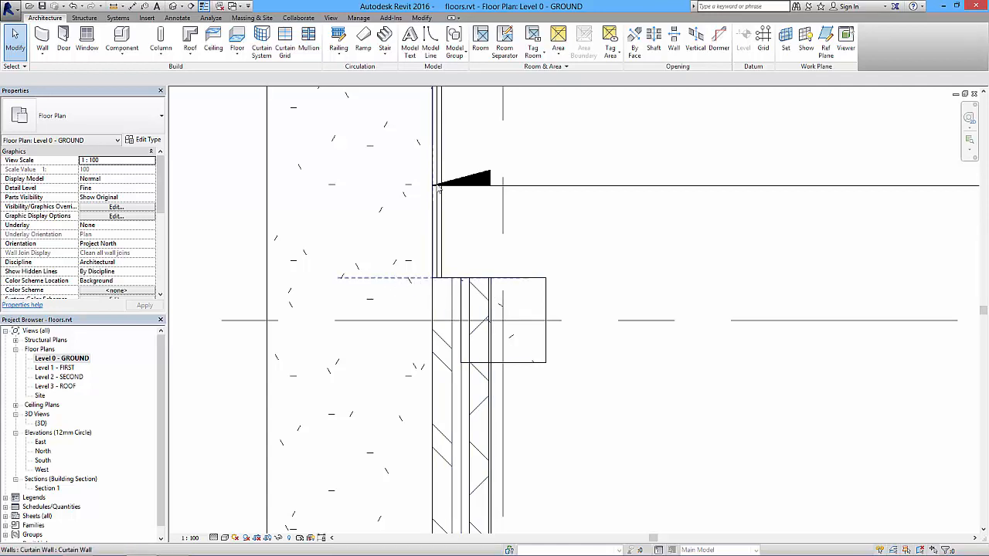
Examine the new curtain walls around the building corner in the 3D view.
scroll(432, 185, "down", 5)
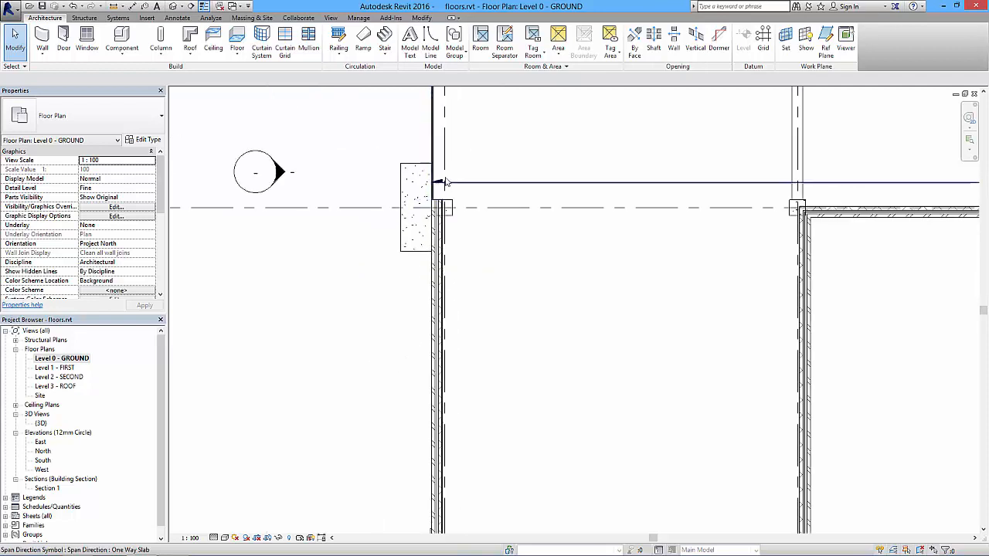
scroll(407, 309, "up", 4)
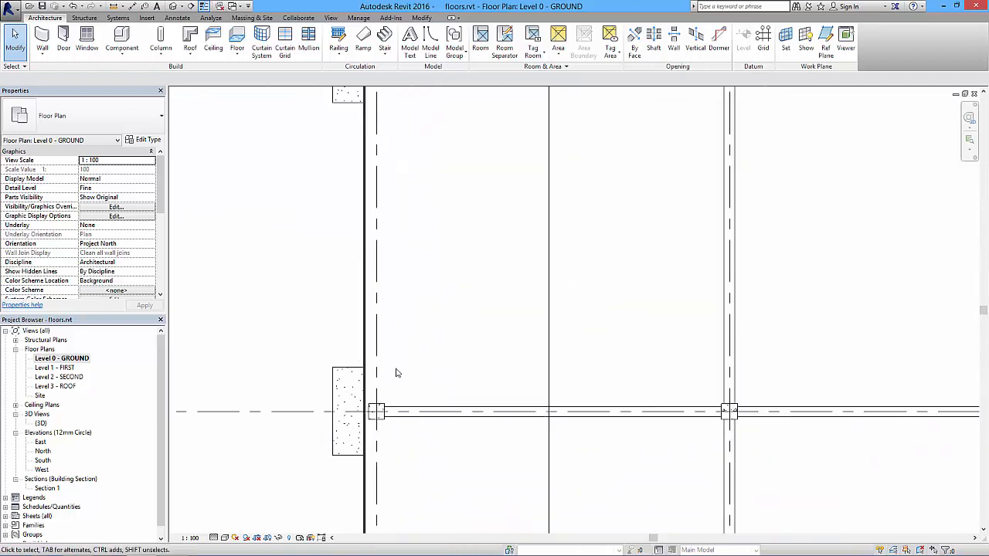
left_click(173, 6)
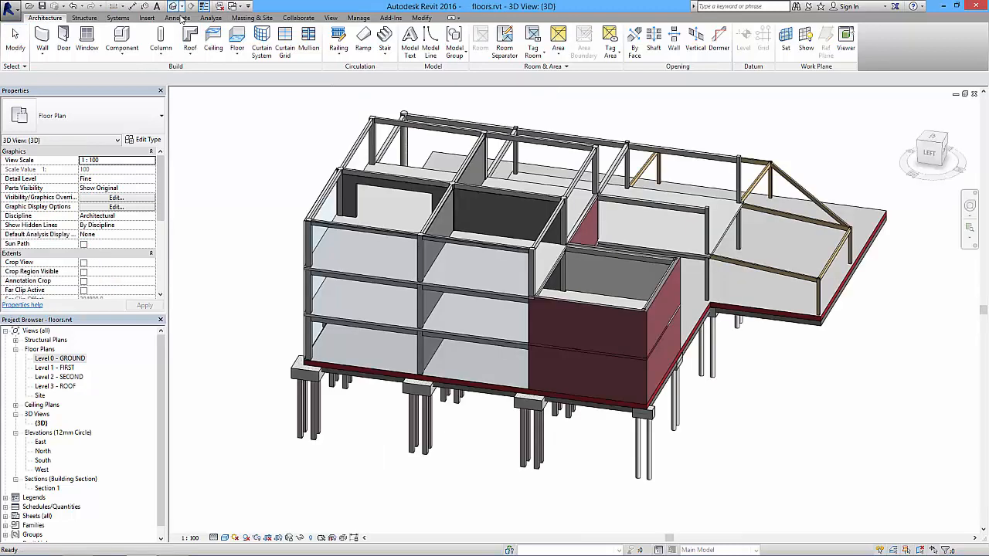
middle_click_drag(276, 316, 332, 319)
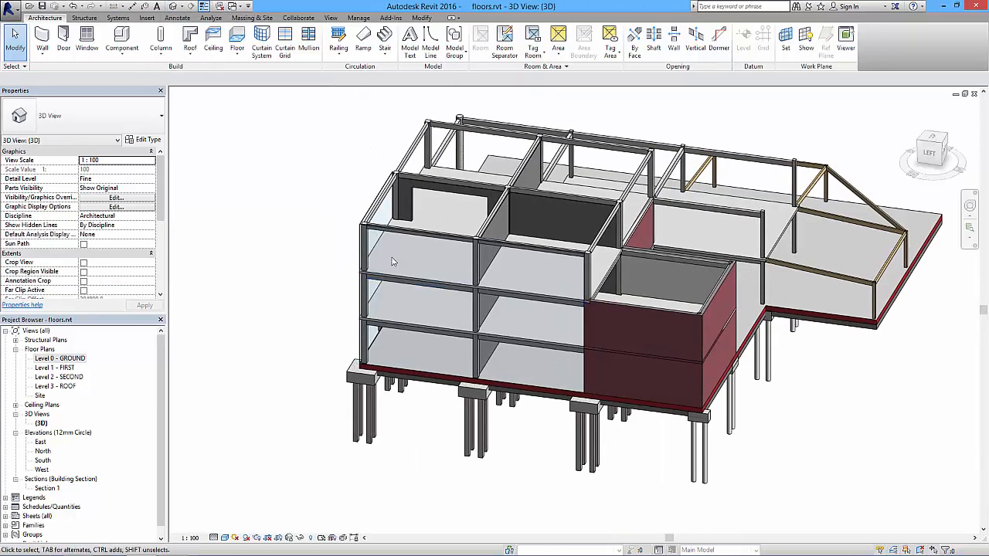
middle_click_drag(287, 260, 281, 280, "shift")
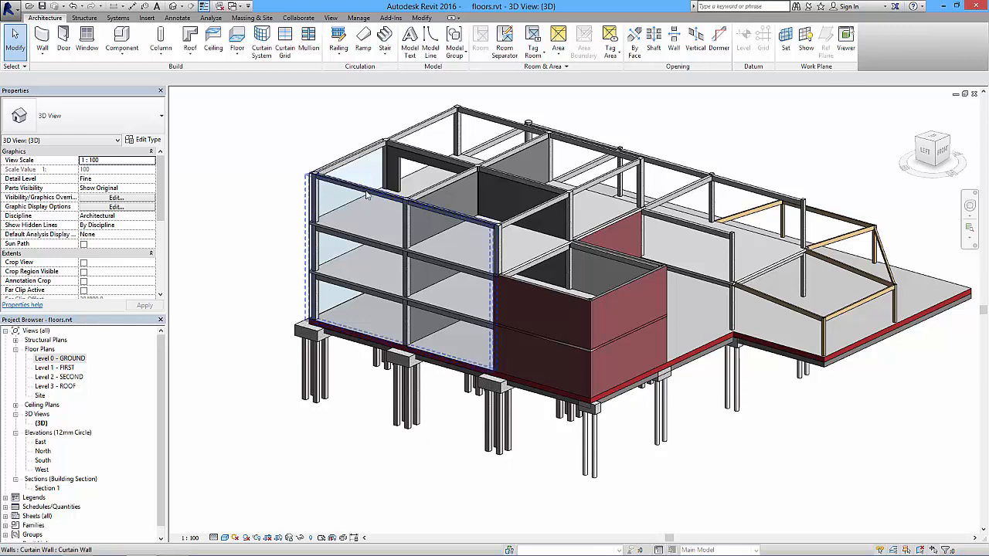
scroll(326, 202, "down", 5)
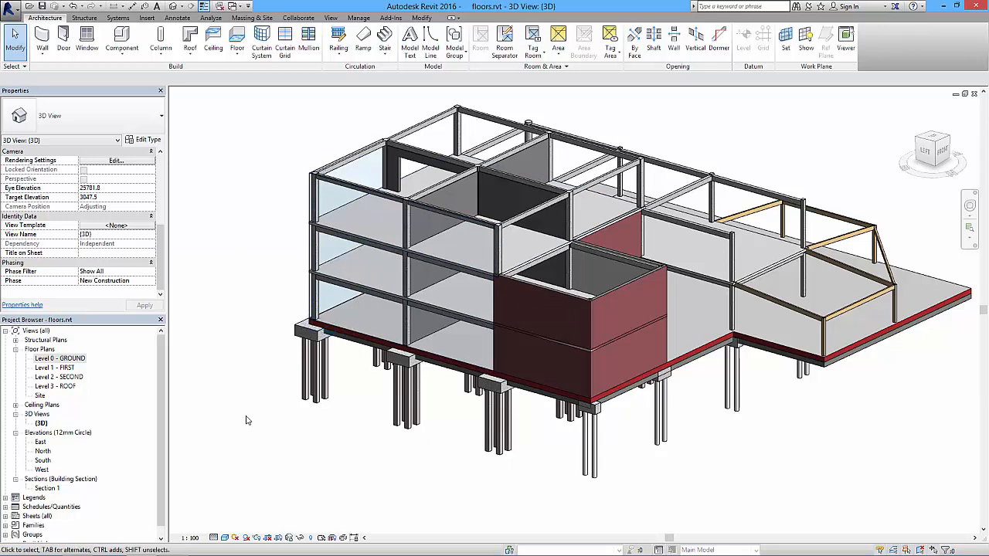
Open the West elevation and switch it to a coloured visual style.
double_click(42, 469)
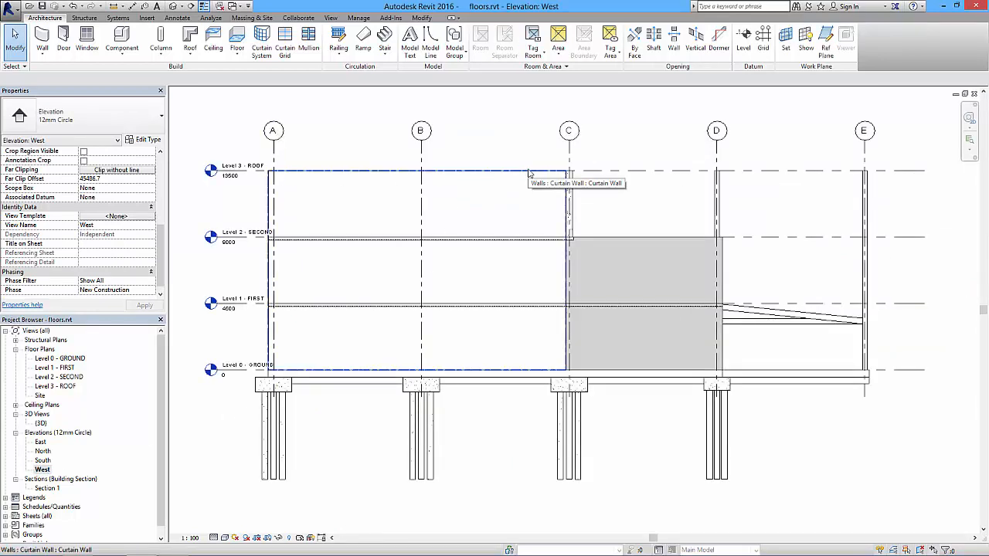
left_click(225, 537)
left_click(252, 496)
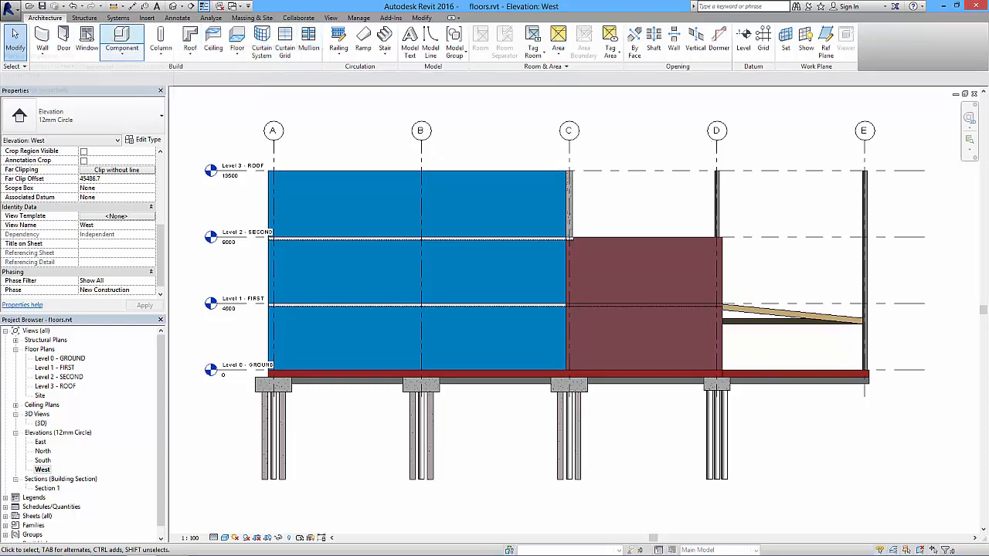
Place a vertical curtain grid line at the wall's midpoint and three more dividing the half between grids B and C into four equal panels.
left_click(85, 18)
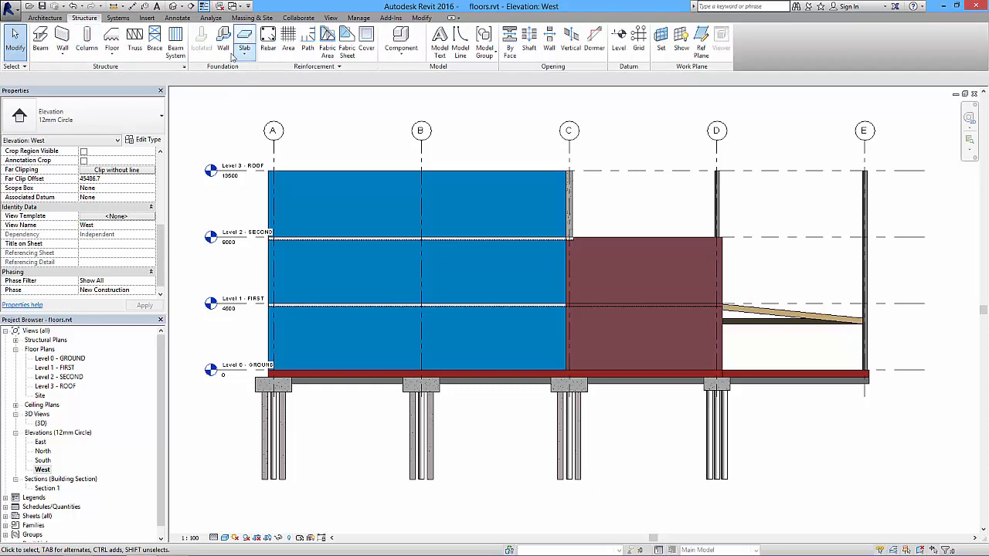
left_click(44, 19)
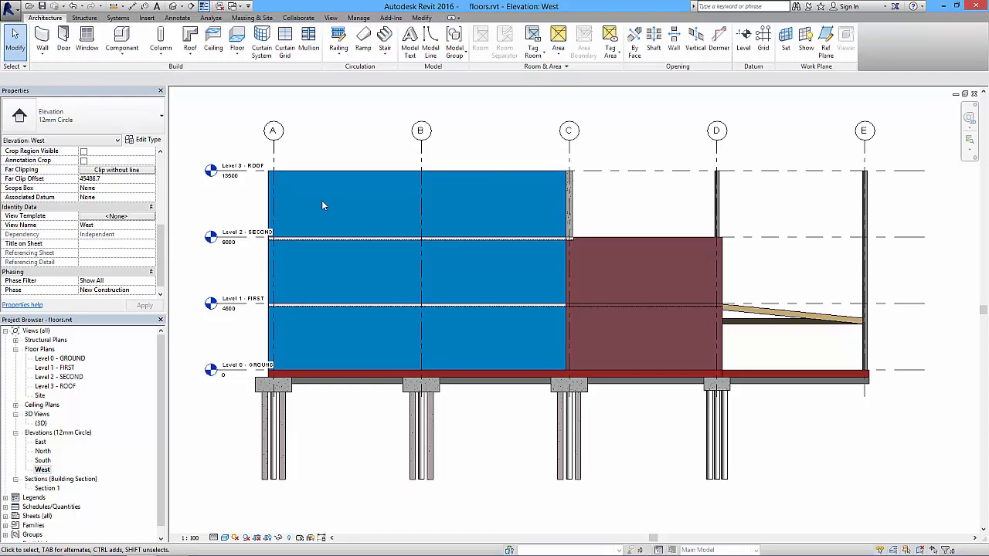
left_click(285, 49)
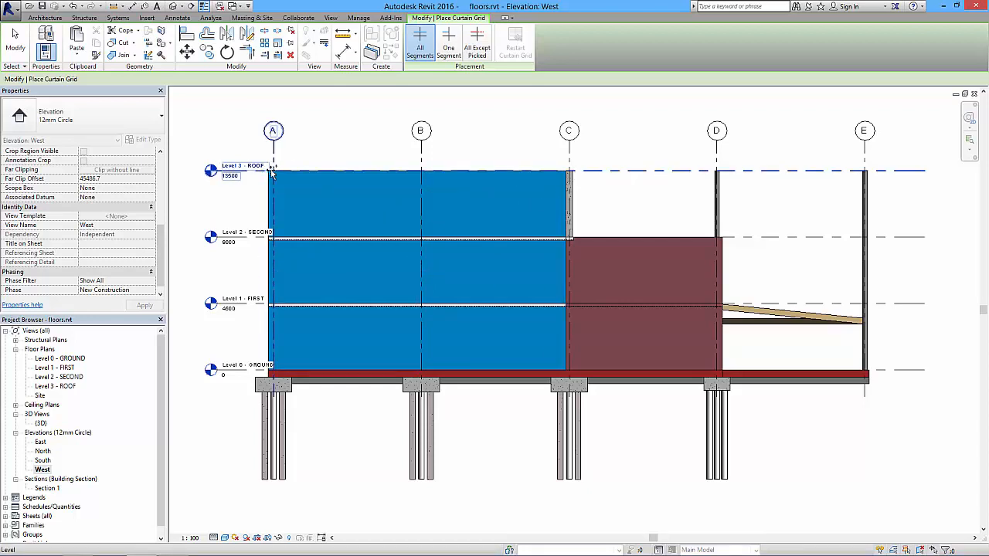
left_click(412, 171)
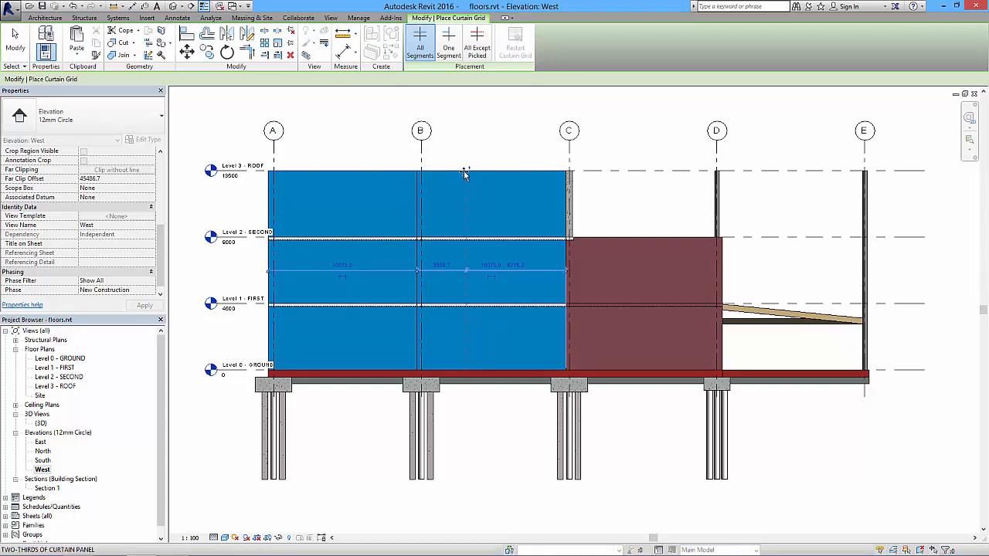
left_click(500, 177)
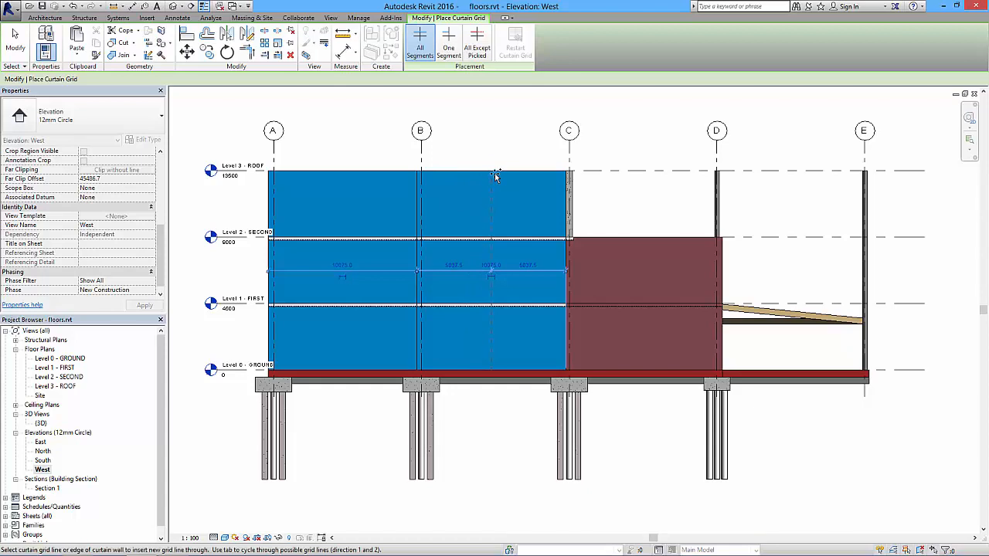
left_click(454, 174)
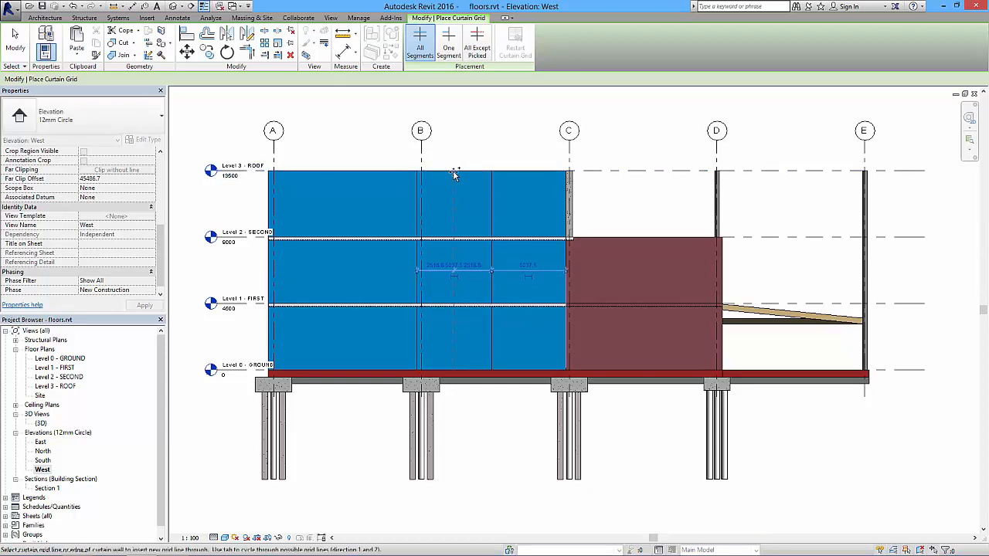
left_click(523, 173)
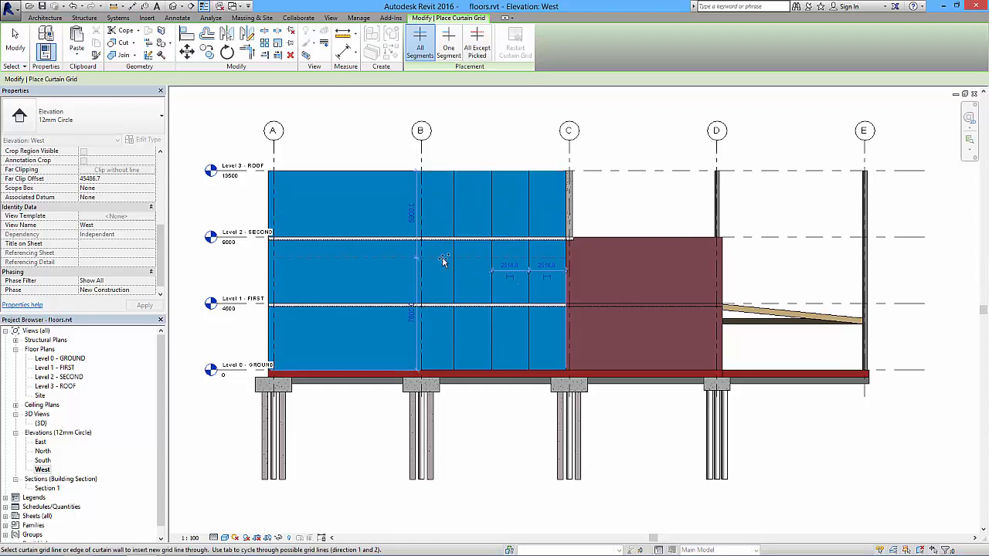
Divide the curtain wall half between grids A and B into four equal panels with three vertical curtain grid lines.
left_click(345, 173)
left_click(305, 170)
left_click(374, 292)
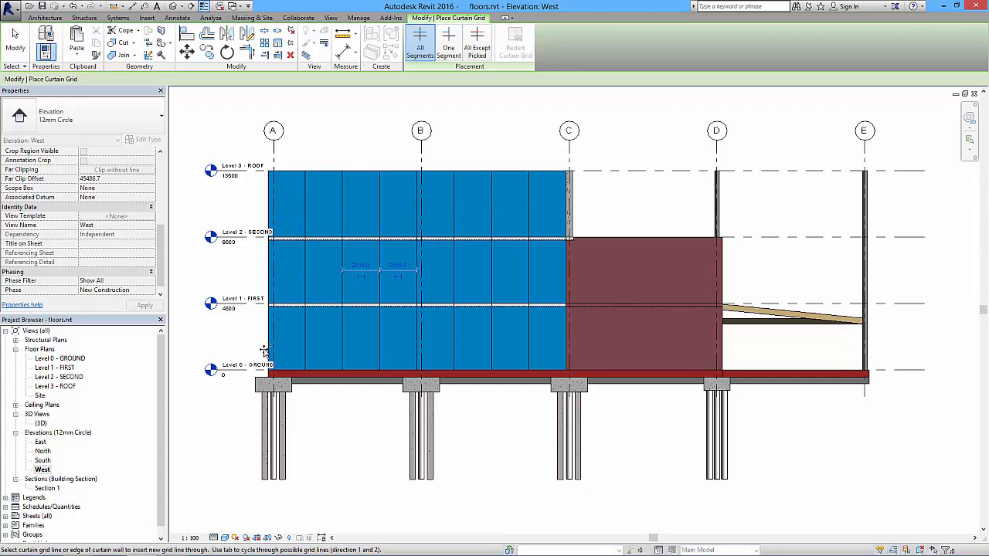
Place a horizontal curtain grid line across the curtain wall 900 mm above Level 0.
scroll(270, 352, "up", 5)
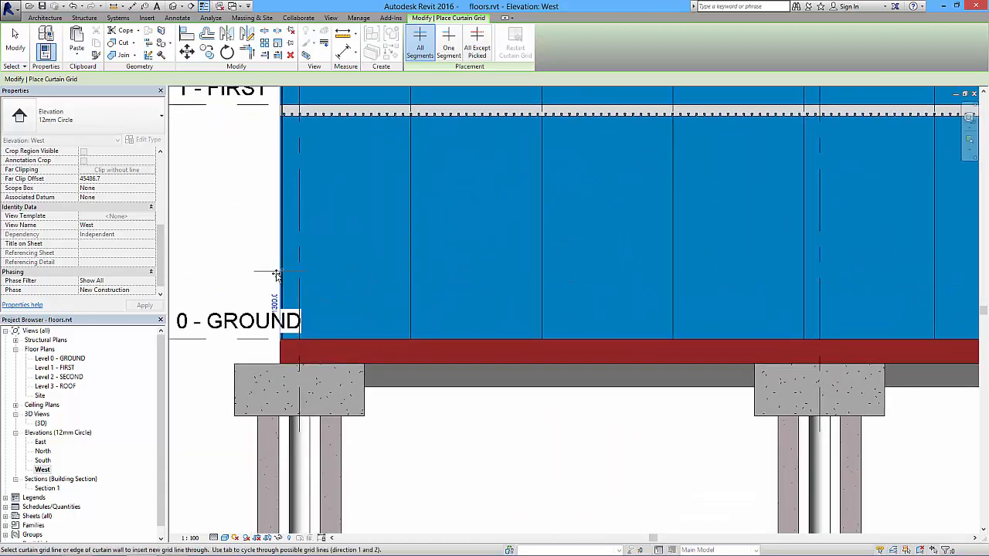
scroll(277, 272, "down", 4)
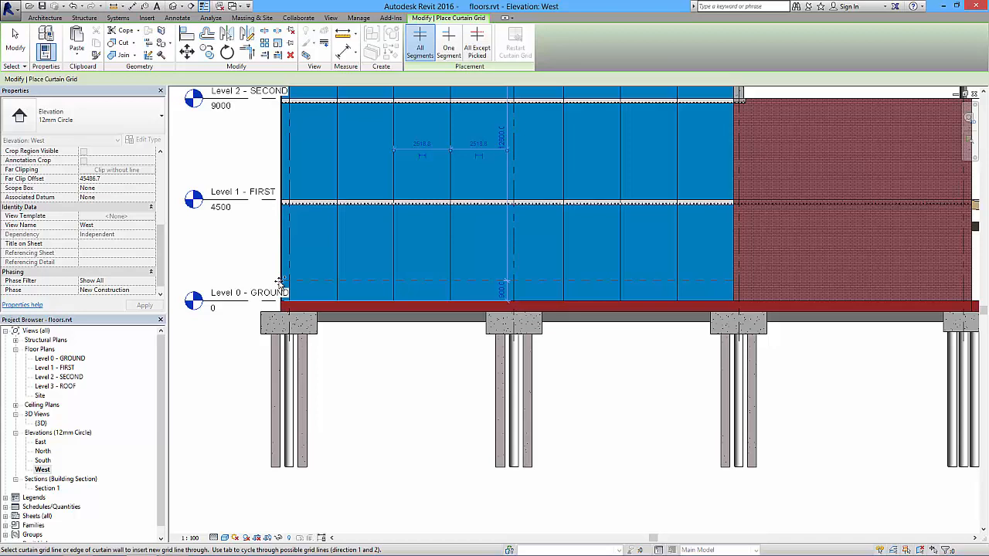
left_click(280, 281)
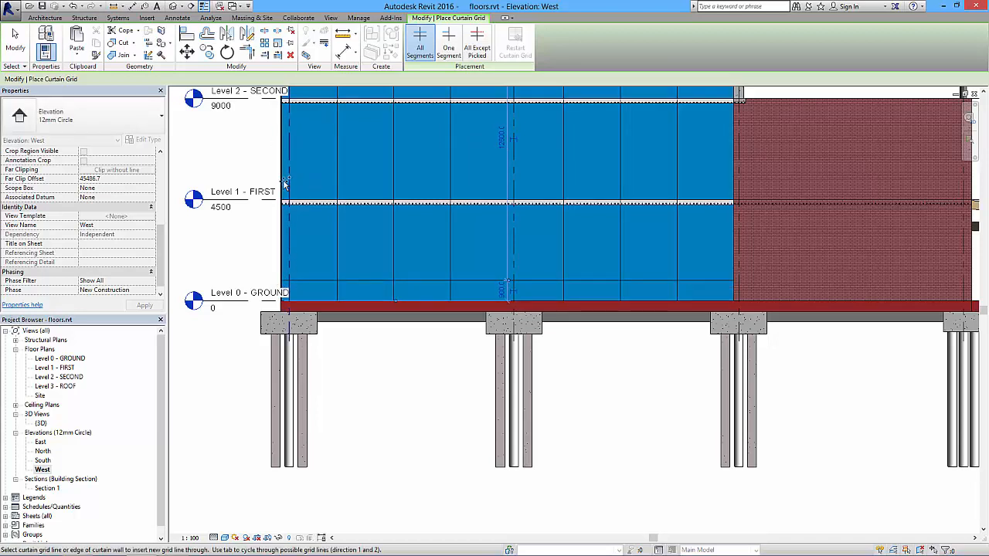
Place two horizontal curtain grid lines just above and below the Level 1 floor slab, 3800 and 3100 mm above the lowest grid line.
scroll(283, 192, "up", 4)
scroll(296, 196, "down", 1)
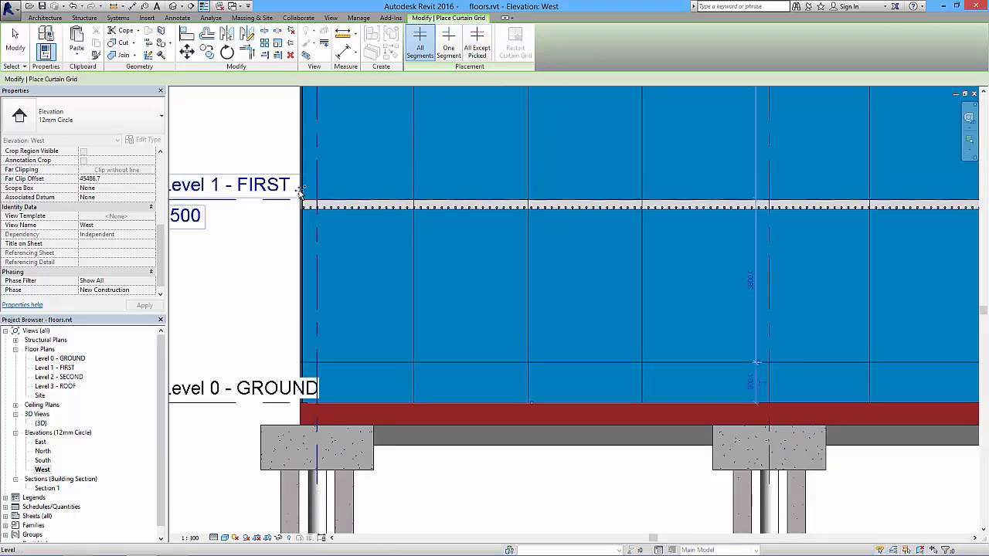
left_click(299, 191)
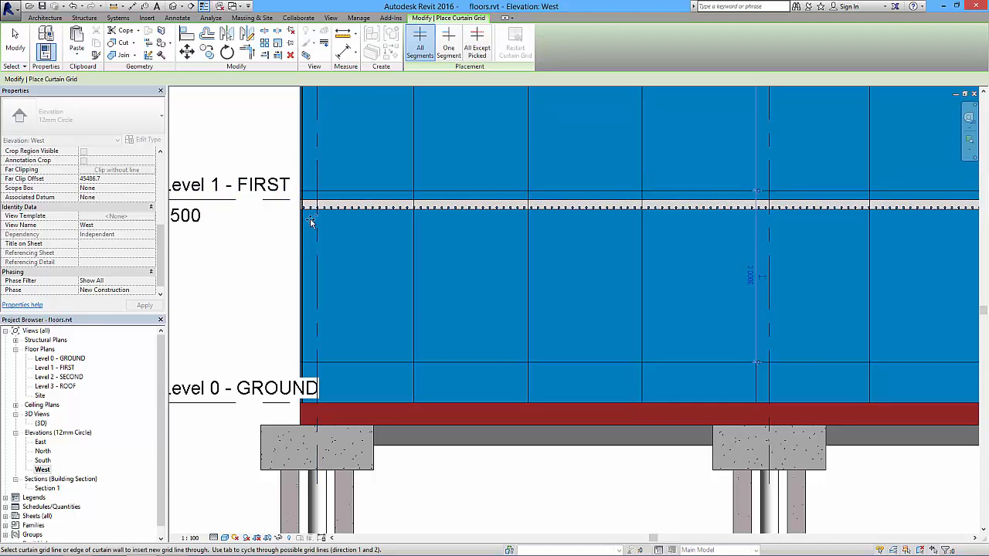
left_click(300, 223)
scroll(326, 241, "down", 3)
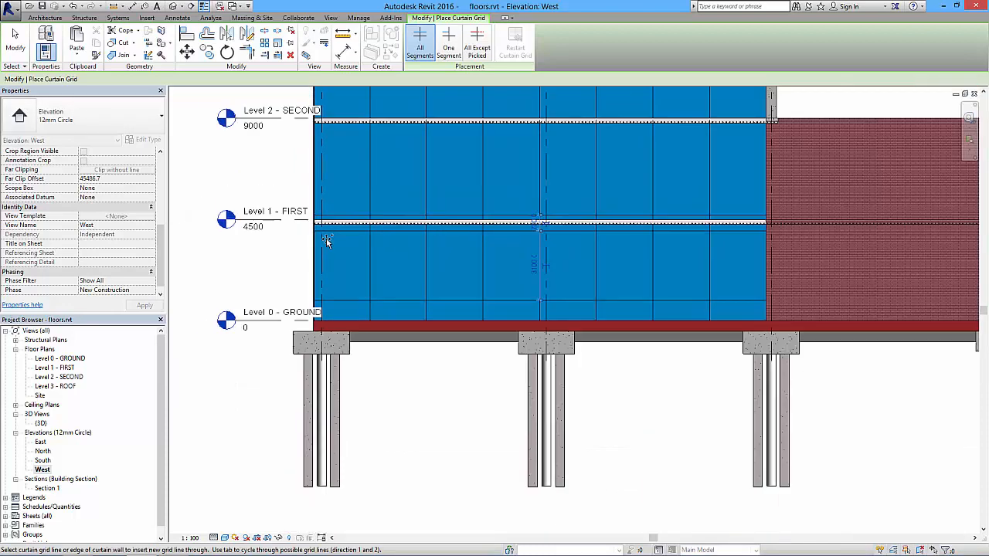
Set the West elevation's view scale to 1:50.
middle_click_drag(356, 214, 360, 250)
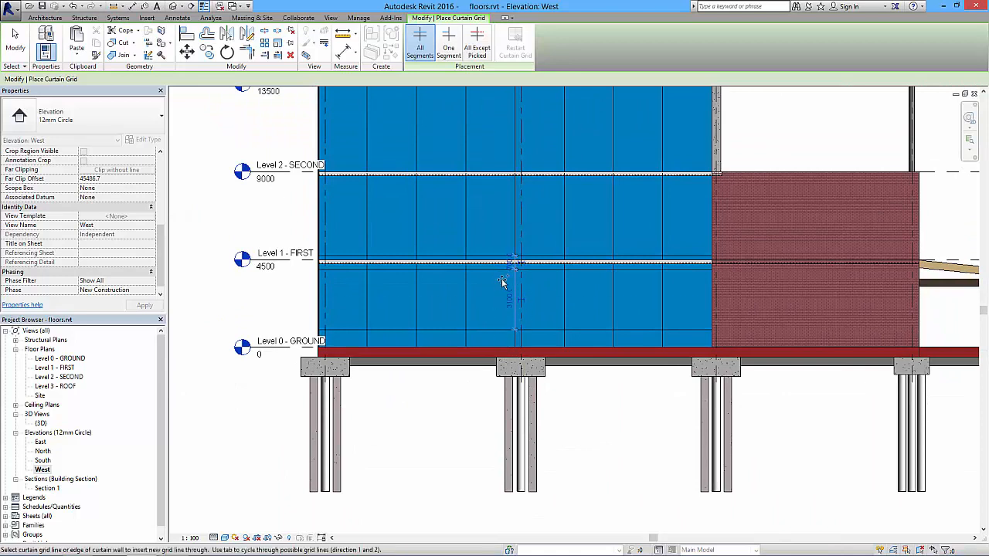
middle_click_drag(322, 226, 328, 266)
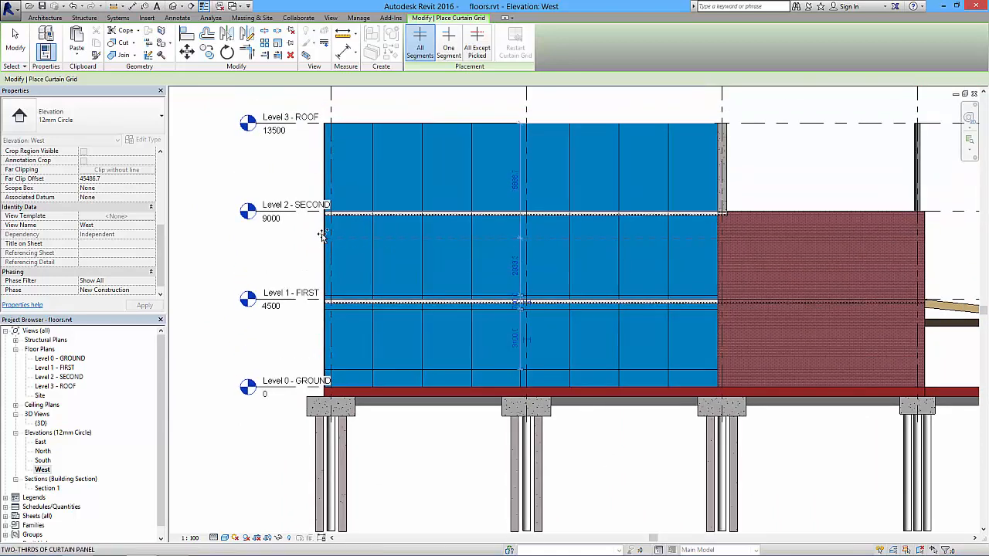
scroll(328, 207, "up", 2)
scroll(329, 207, "up", 2)
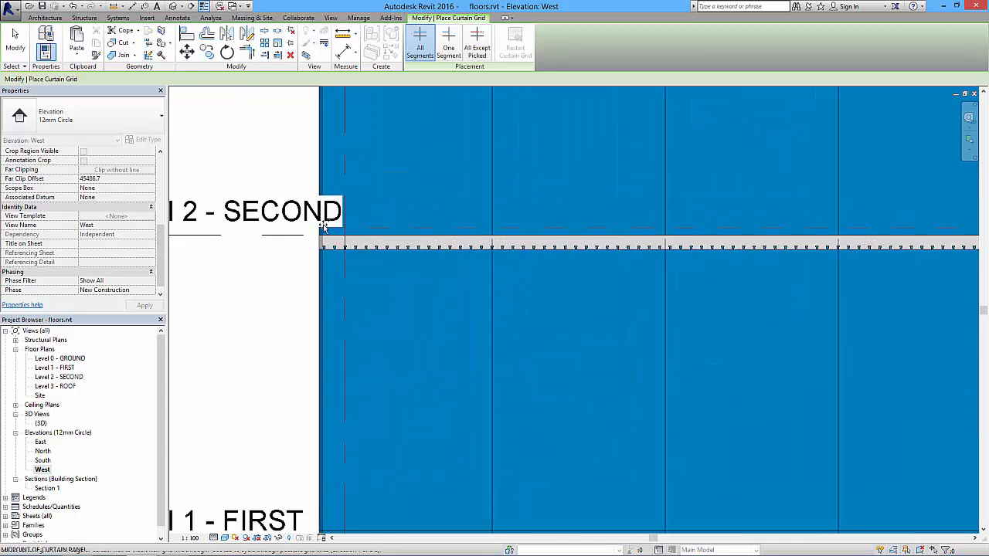
middle_click_drag(325, 231, 478, 241)
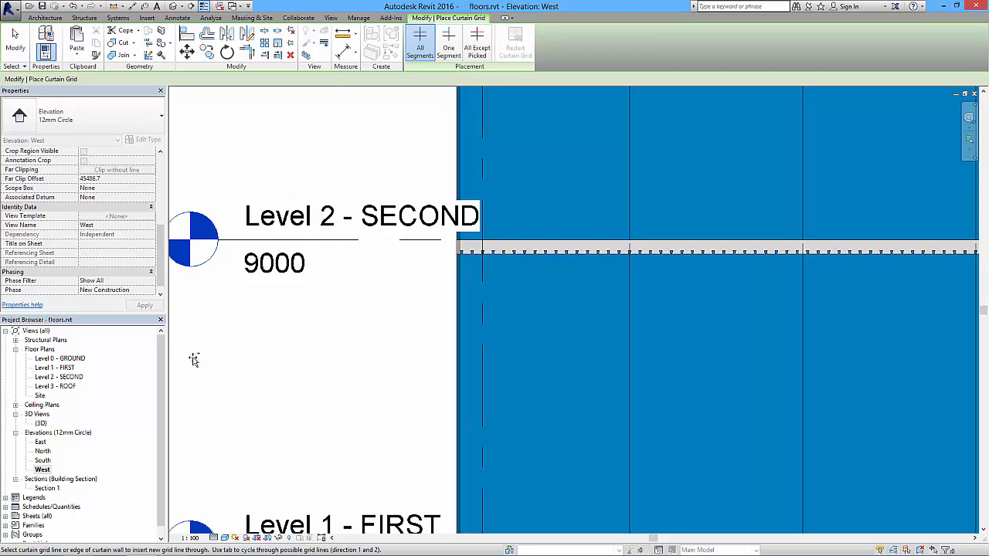
left_click(198, 539)
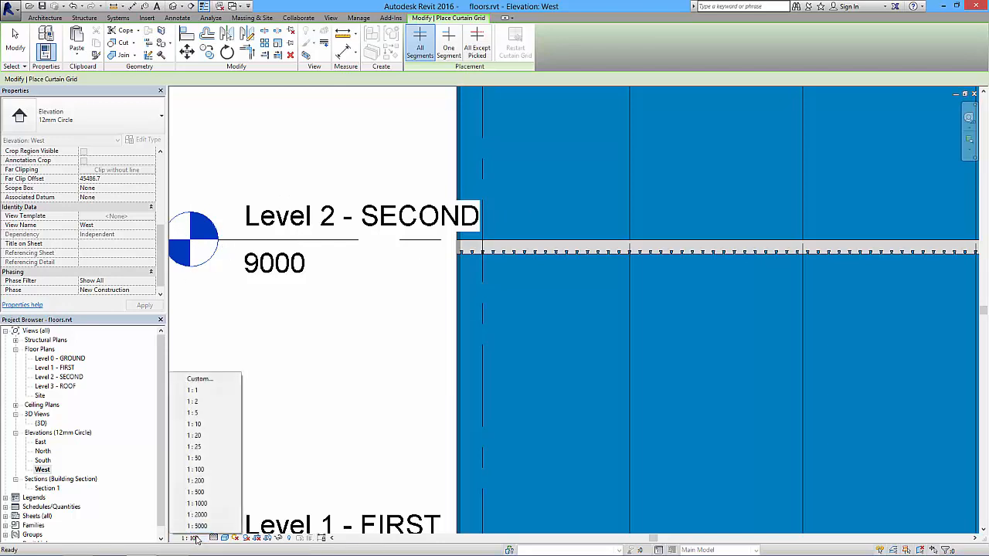
left_click(199, 458)
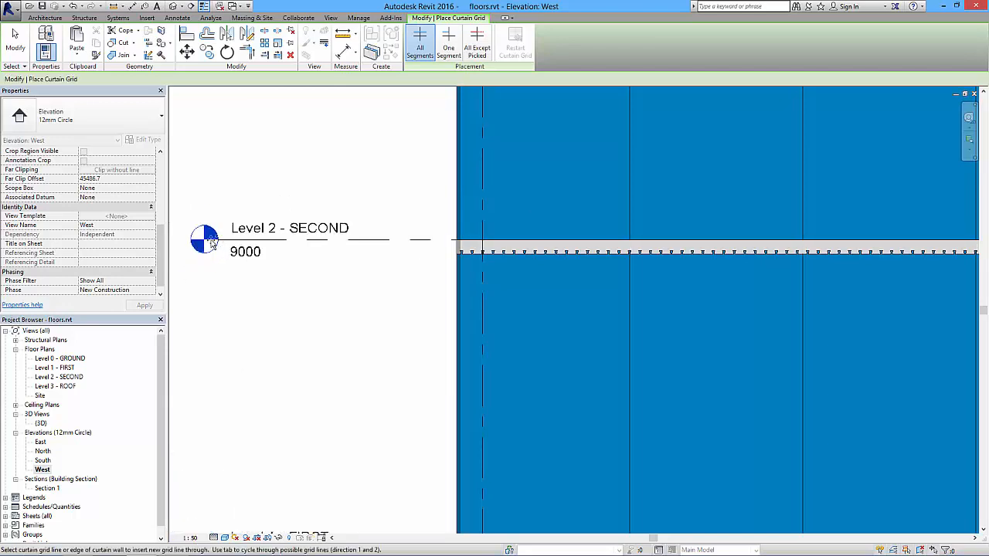
Place horizontal curtain grid lines just below the Level 2 floor slab and just below the Level 3 roof edge.
scroll(444, 182, "up", 4)
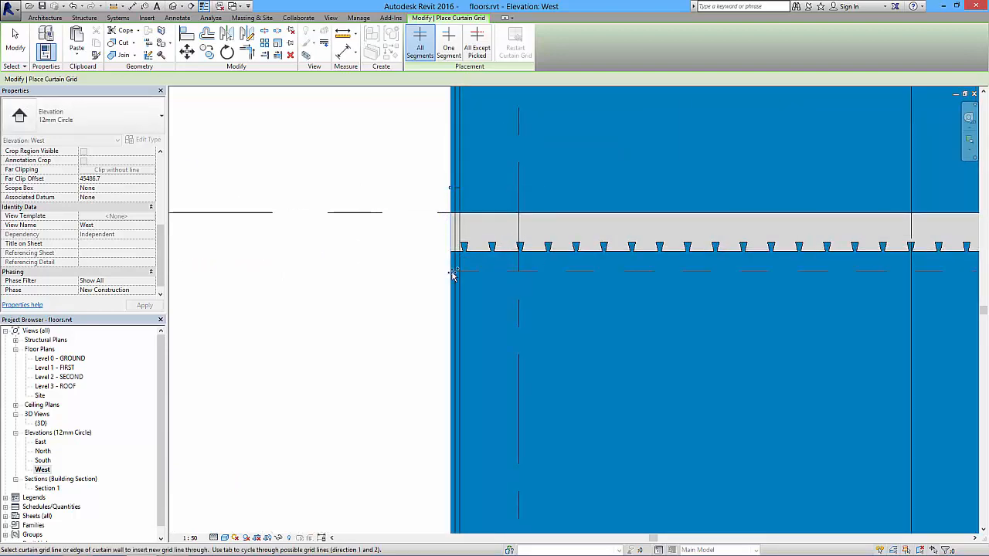
scroll(452, 274, "down", 1)
scroll(452, 274, "down", 4)
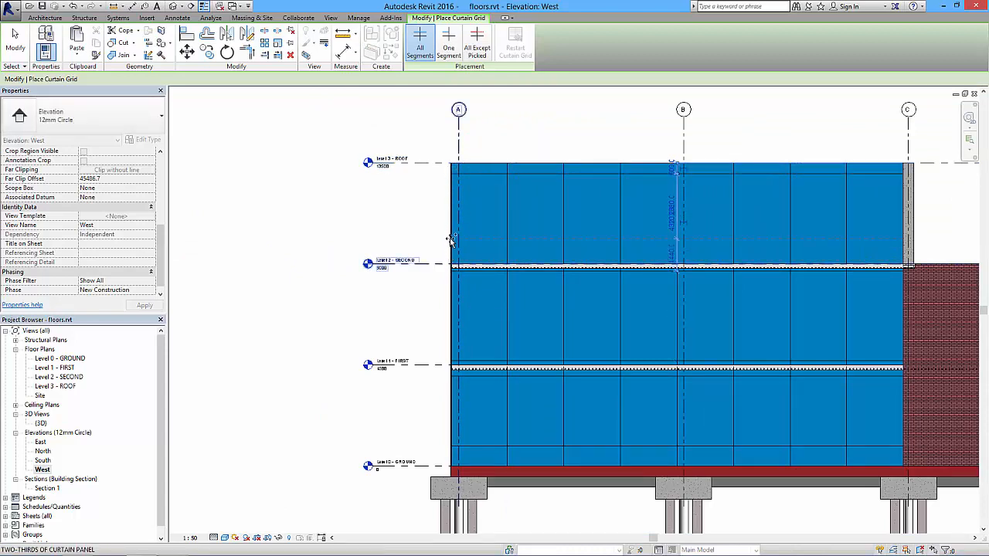
Place one horizontal curtain grid line a short distance above the Level 2 slab and another above the existing line over Level 1.
scroll(451, 246, "up", 4)
middle_click_drag(450, 243, 264, 226)
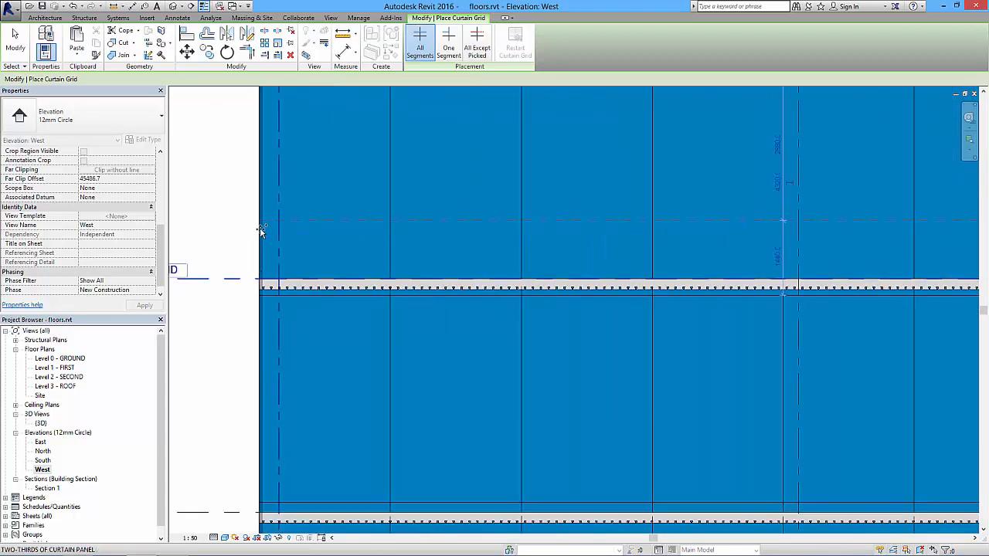
left_click(261, 250)
middle_click_drag(341, 367, 348, 231)
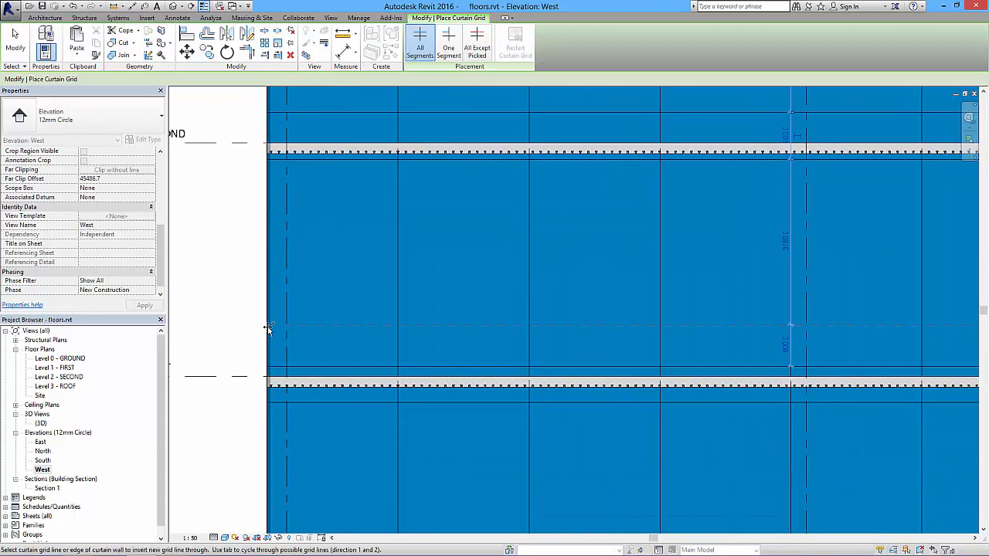
left_click(270, 321)
scroll(279, 318, "down", 5)
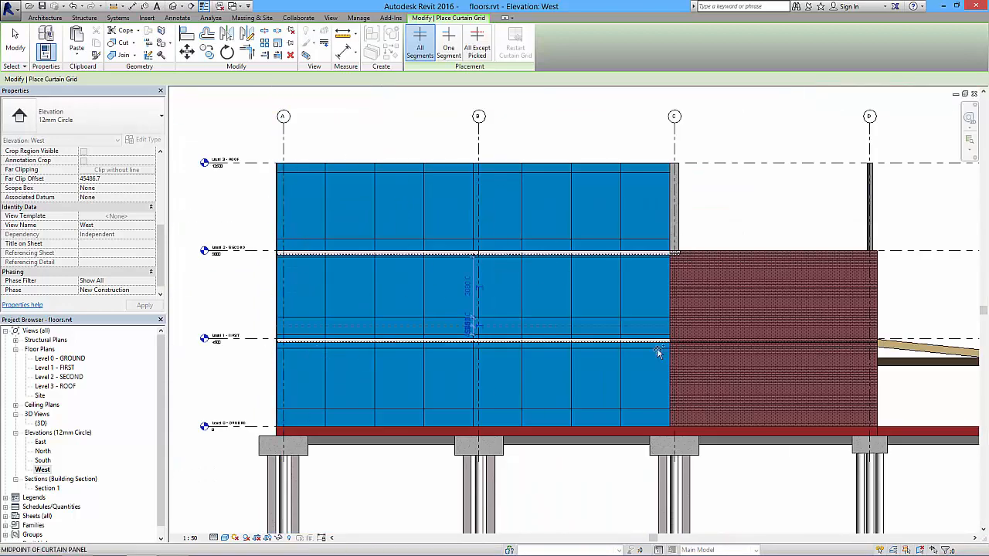
left_click(15, 43)
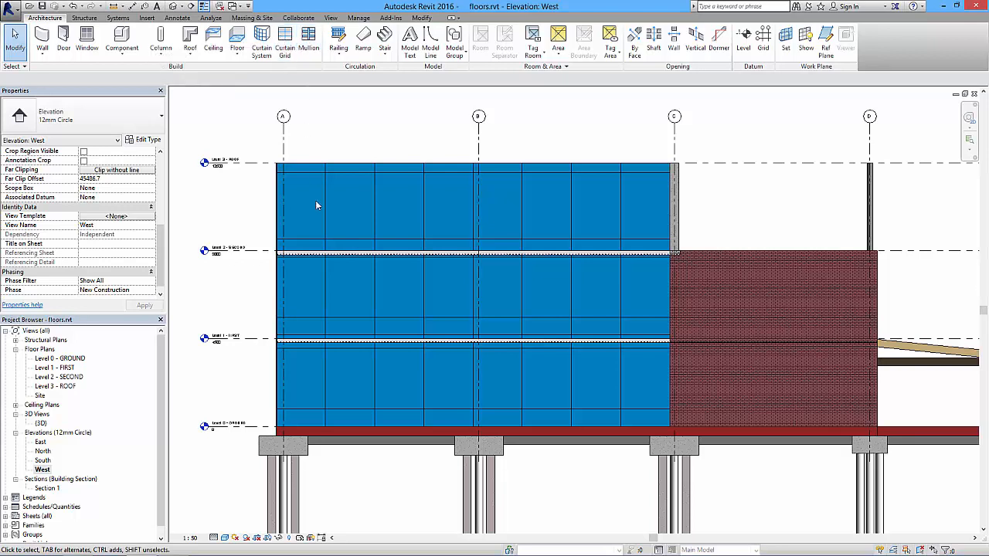
Examine the divided curtain wall in the 3D view and return to the West elevation.
left_click(174, 6)
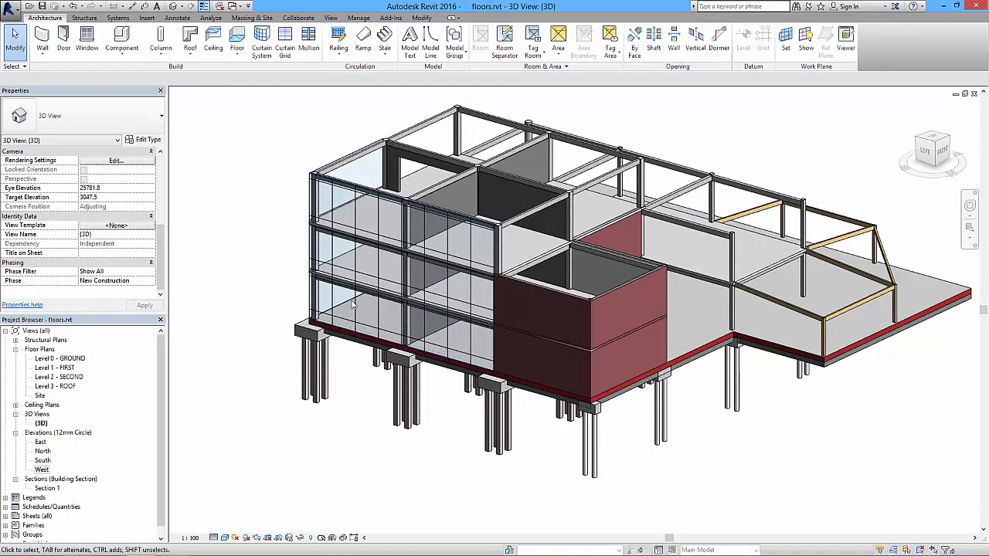
scroll(371, 334, "up", 3)
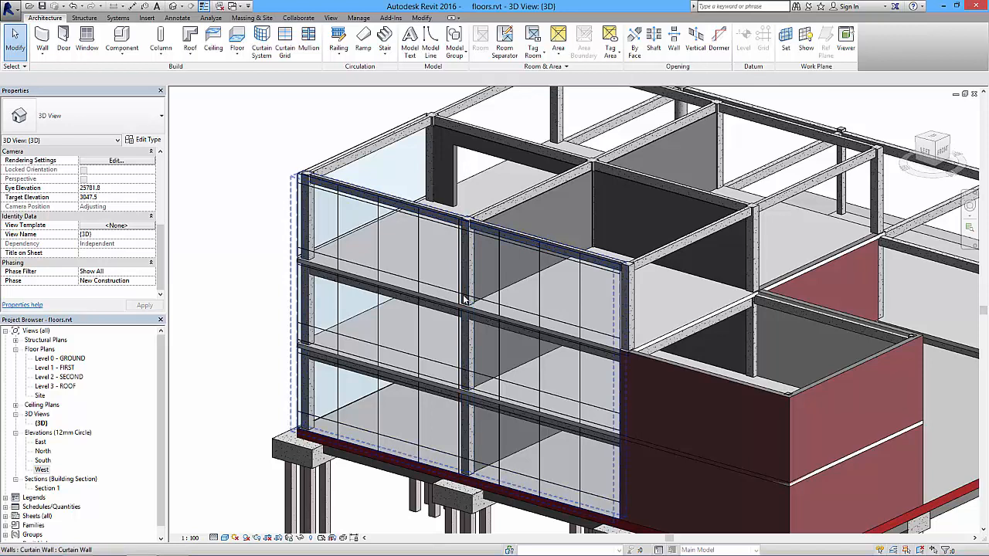
double_click(41, 470)
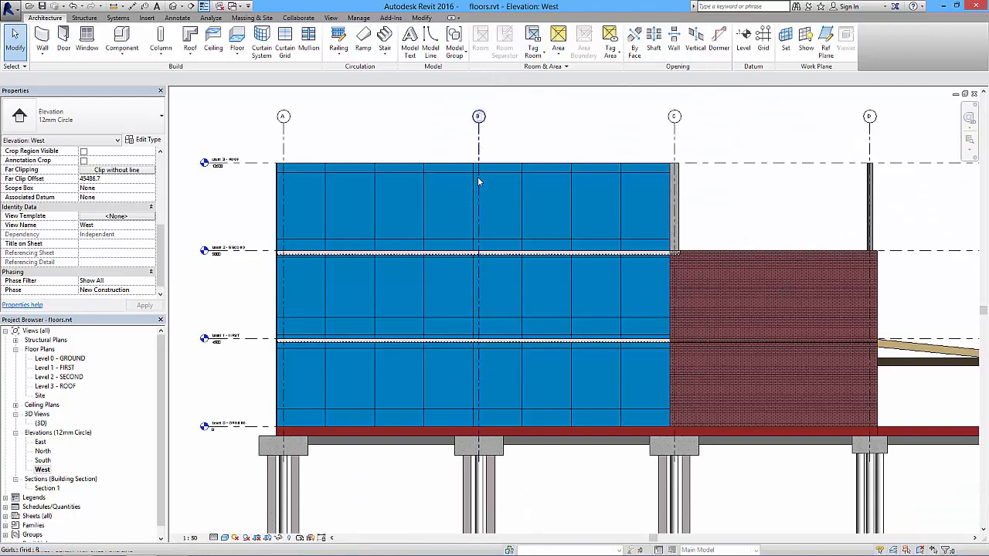
Place a vertical curtain grid line about 600 mm from the wall's midpoint line, on the grid C side of grid B.
scroll(477, 176, "up", 3)
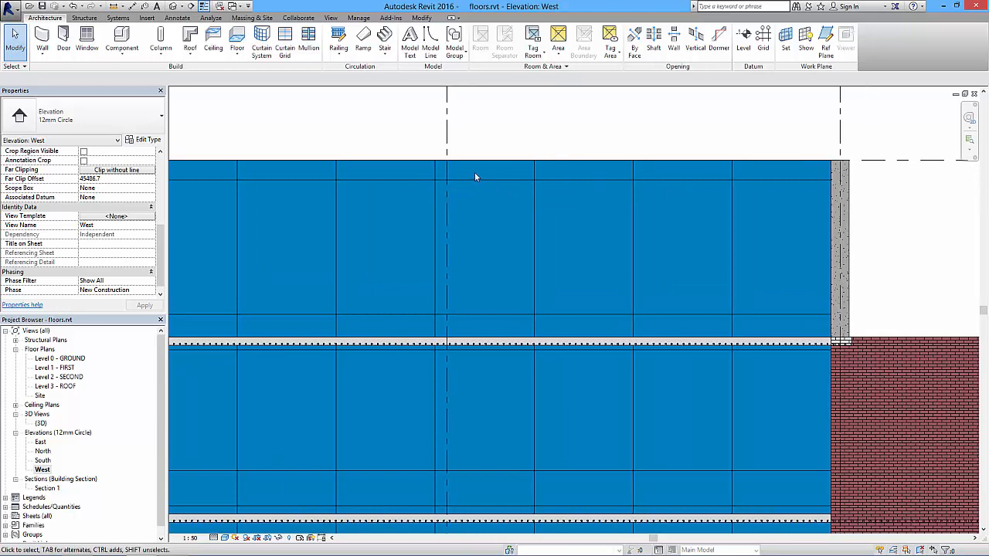
left_click(284, 45)
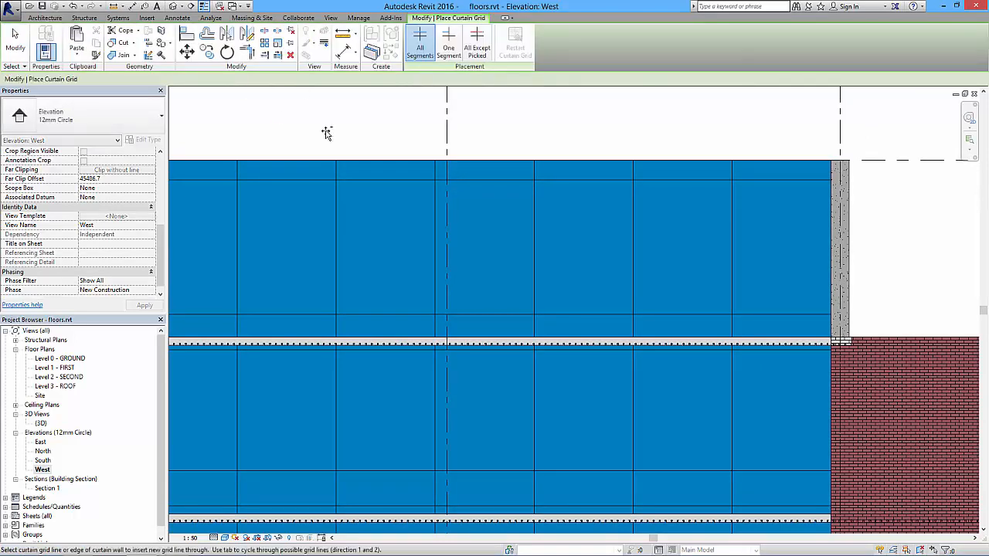
left_click(459, 163)
scroll(496, 213, "down", 2)
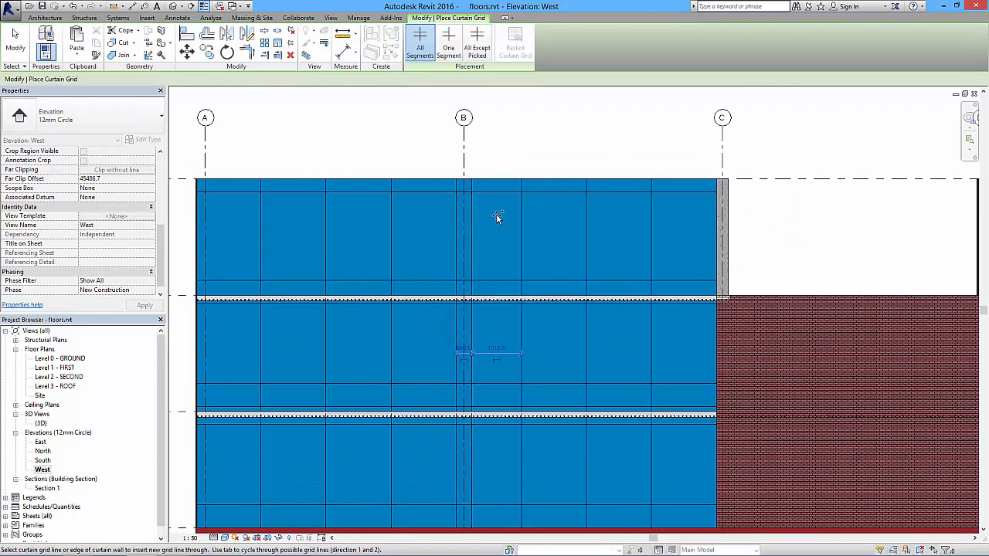
key("Escape")
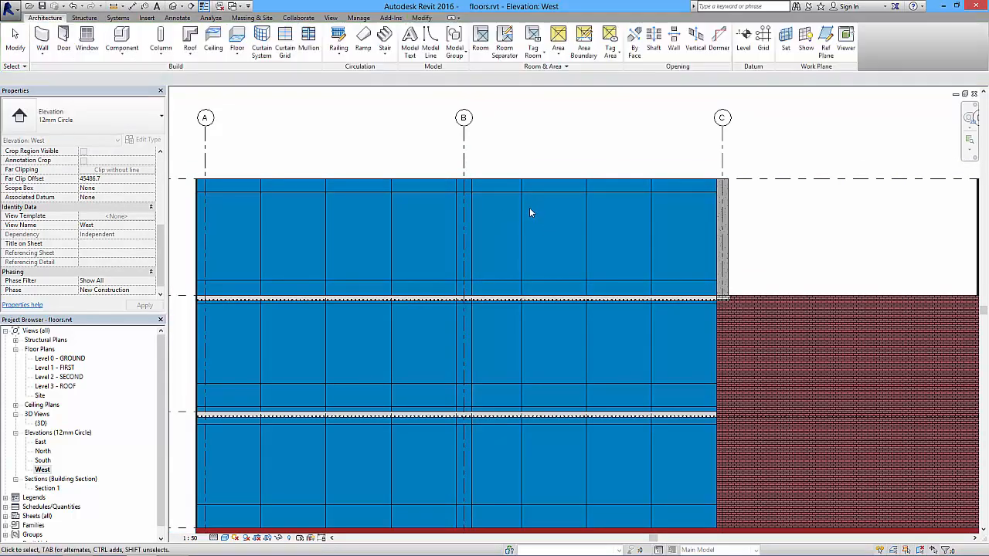
Select the area between grids B and C, filter out the curtain panels, and delete the three vertical curtain grid lines.
left_click(521, 217)
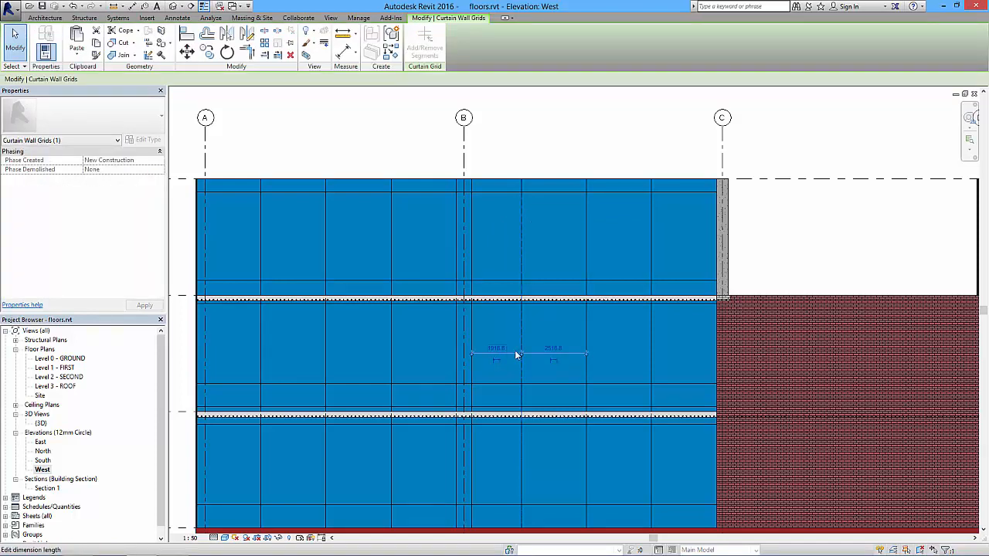
scroll(509, 357, "down", 3)
left_click_drag(478, 124, 597, 405)
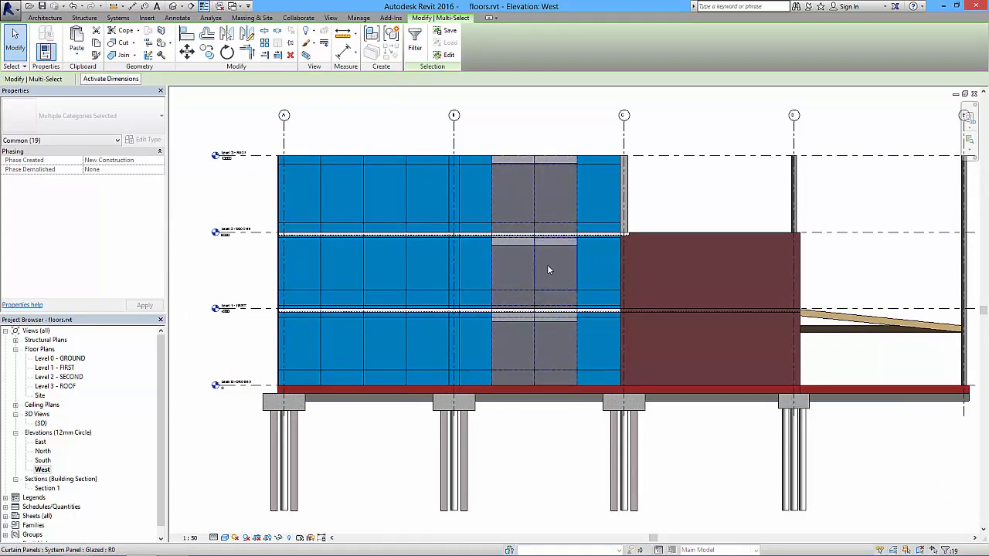
left_click(417, 45)
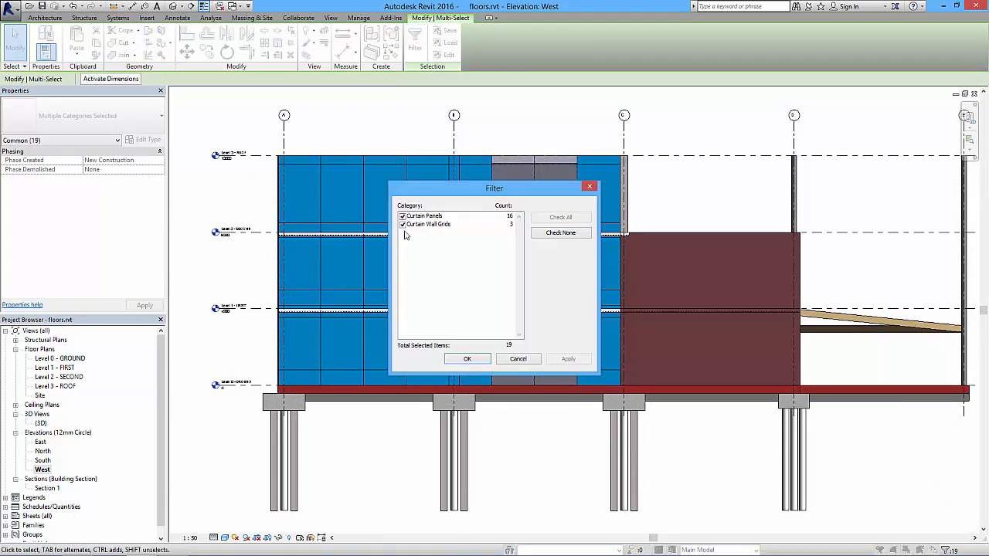
left_click(401, 216)
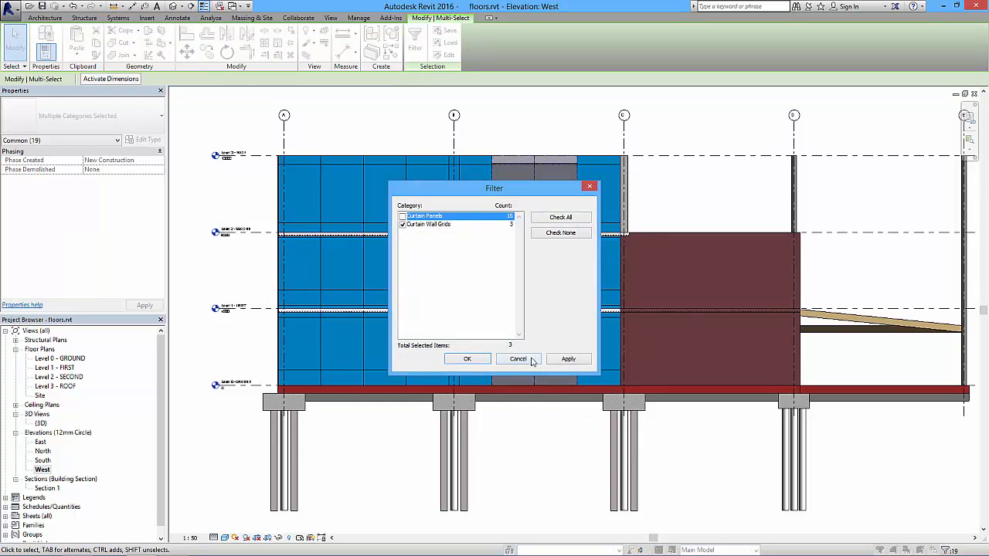
left_click(468, 360)
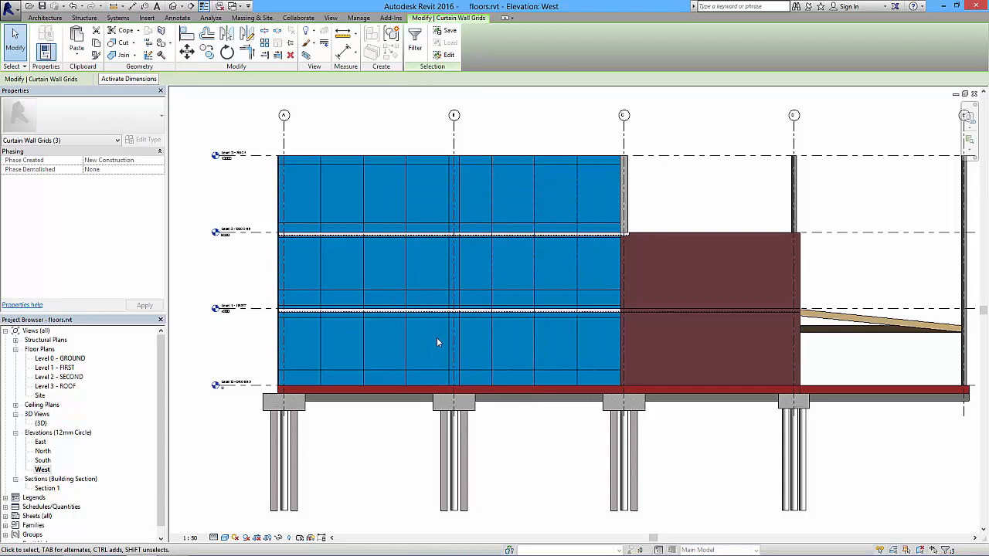
key("Delete")
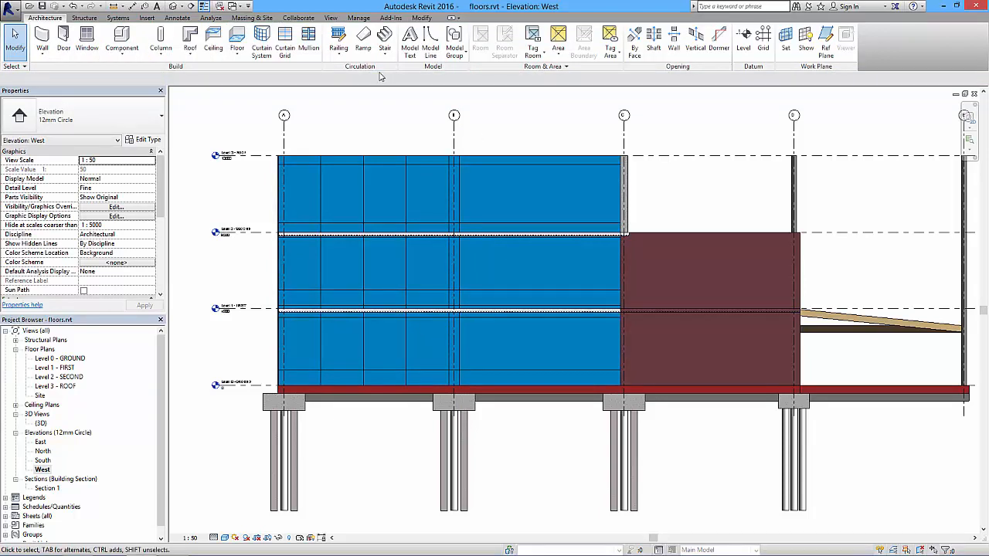
Divide the curtain wall section between the new line near grid B and grid C into four equal panels with three vertical curtain grid lines.
left_click(283, 51)
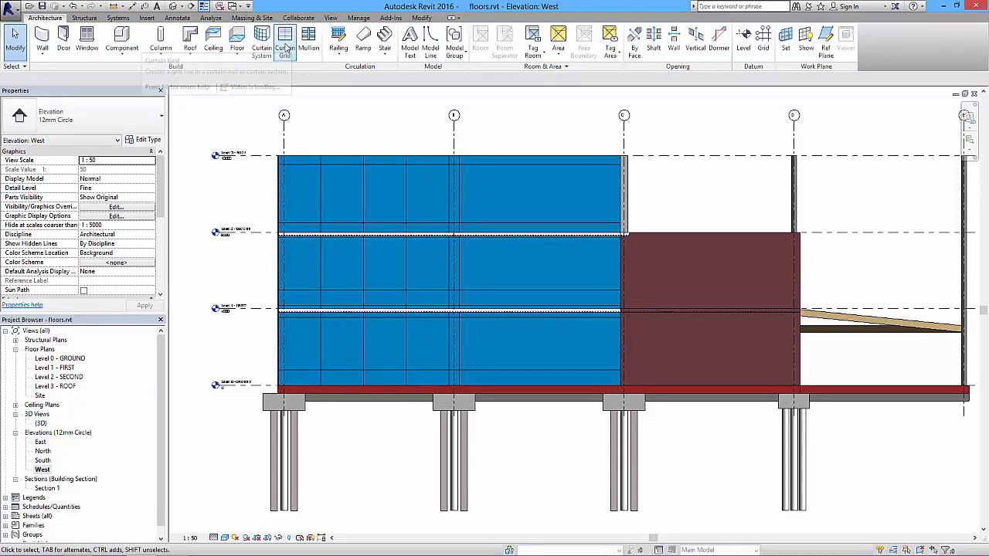
left_click(536, 163)
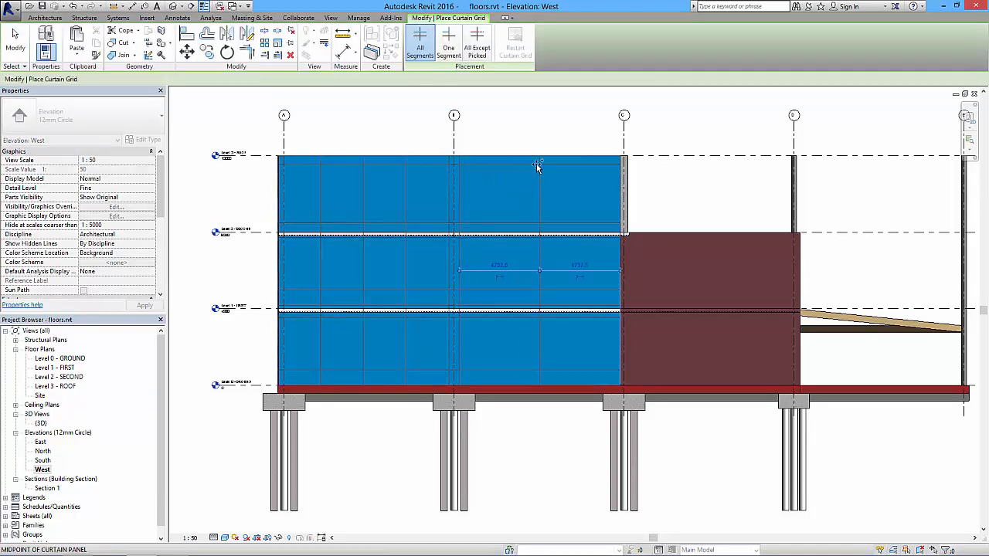
left_click(497, 166)
left_click(579, 166)
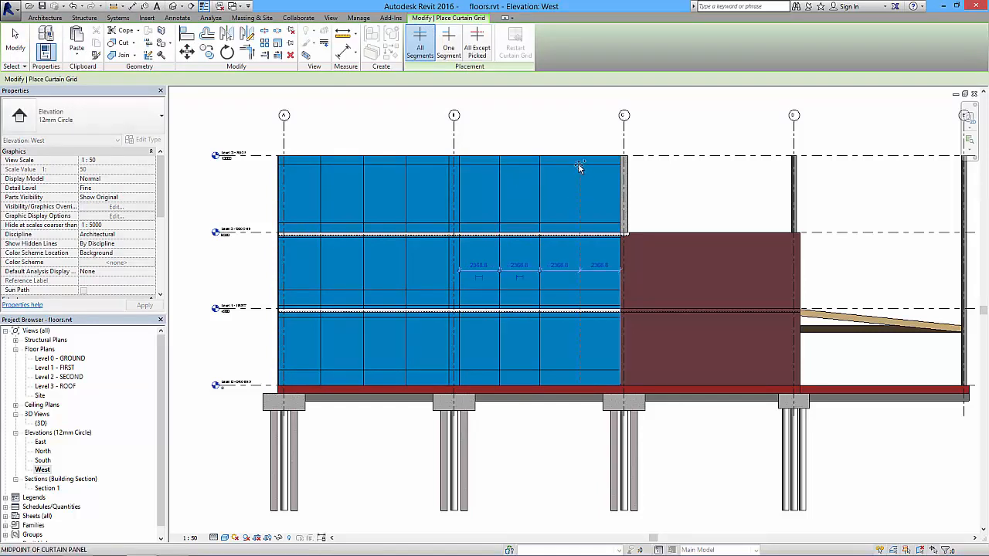
key("Escape")
key("Escape")
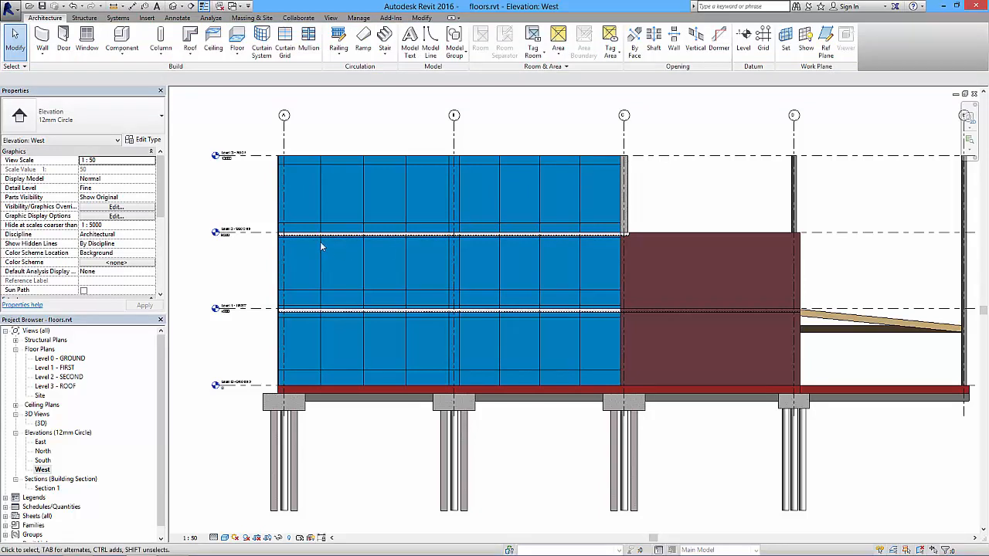
Select the area between grids A and B, filter out the curtain panels, and delete the three vertical curtain grid lines.
left_click_drag(312, 143, 423, 421)
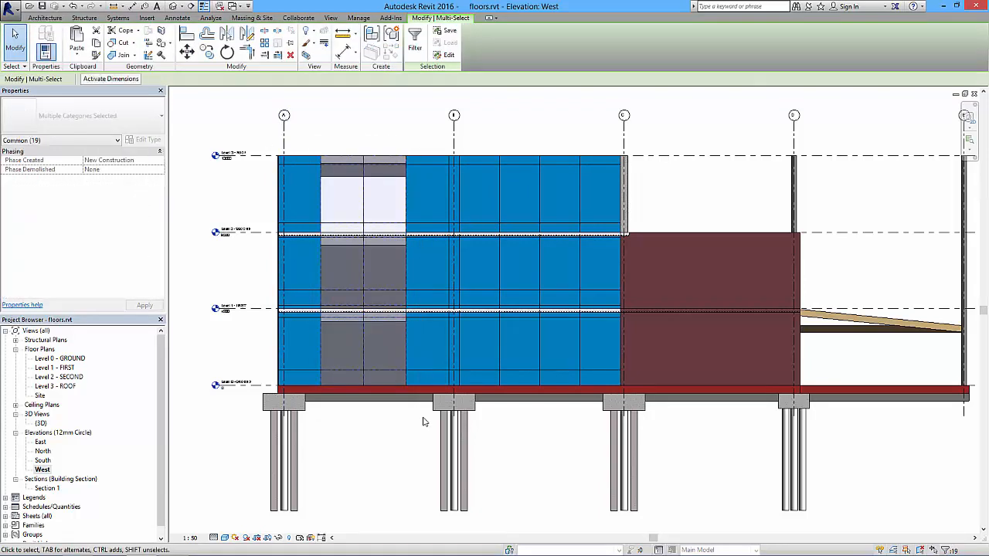
left_click(415, 46)
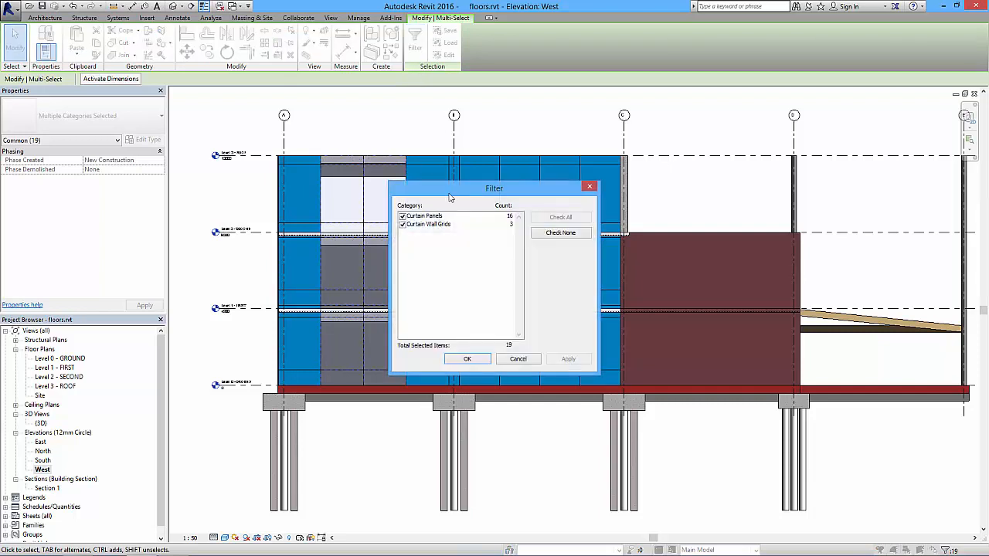
left_click(402, 217)
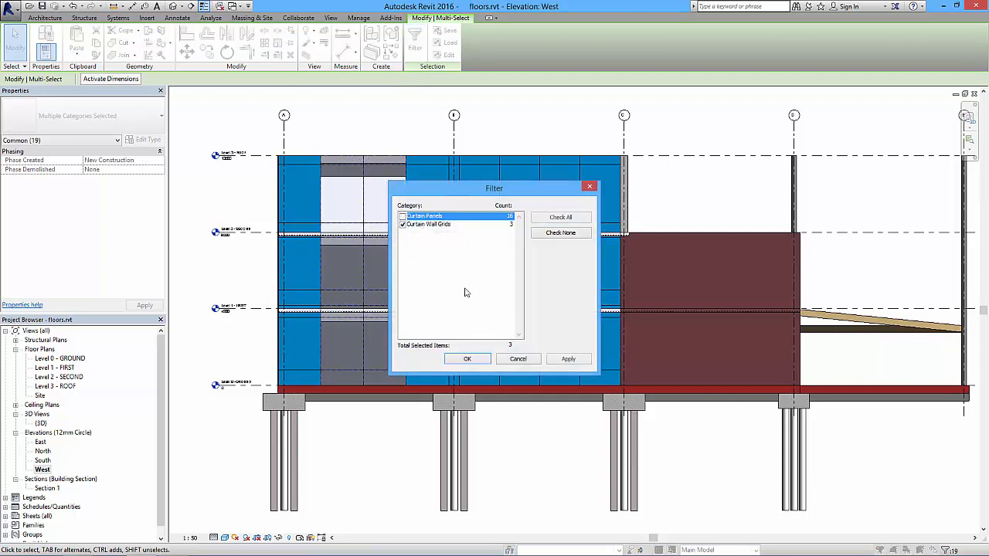
left_click(467, 359)
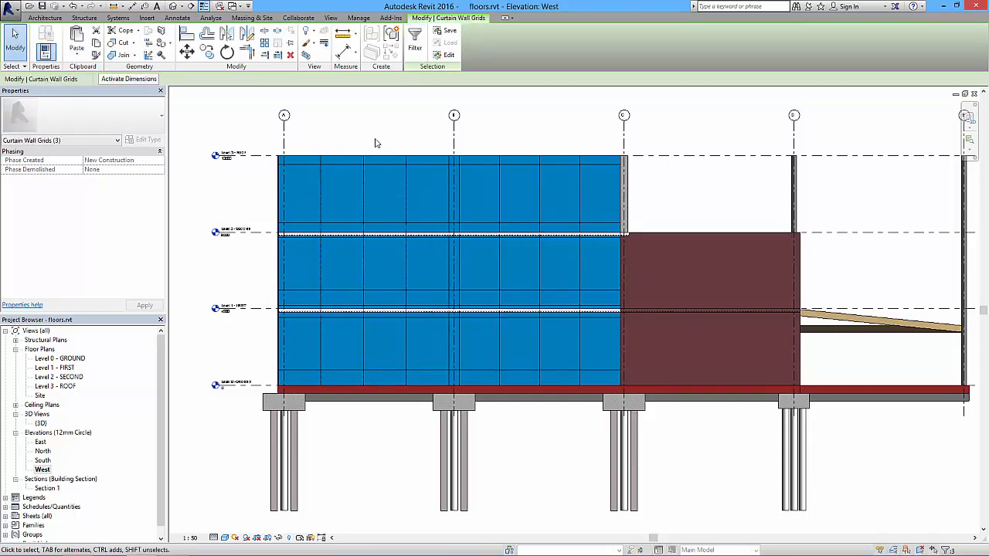
key("Escape")
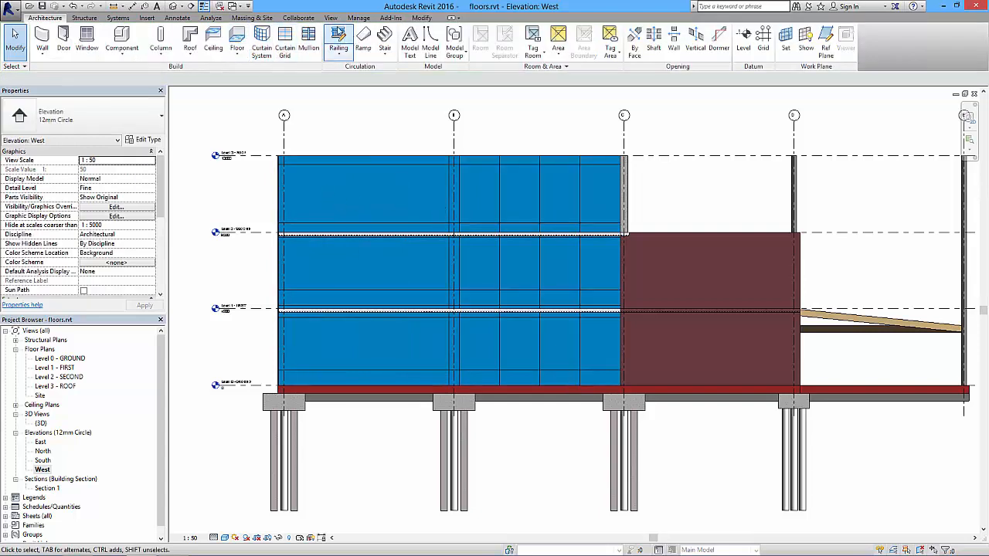
Place a vertical curtain grid line beside the column at grid A and divide the section up to grid B into four equal panels.
left_click(285, 43)
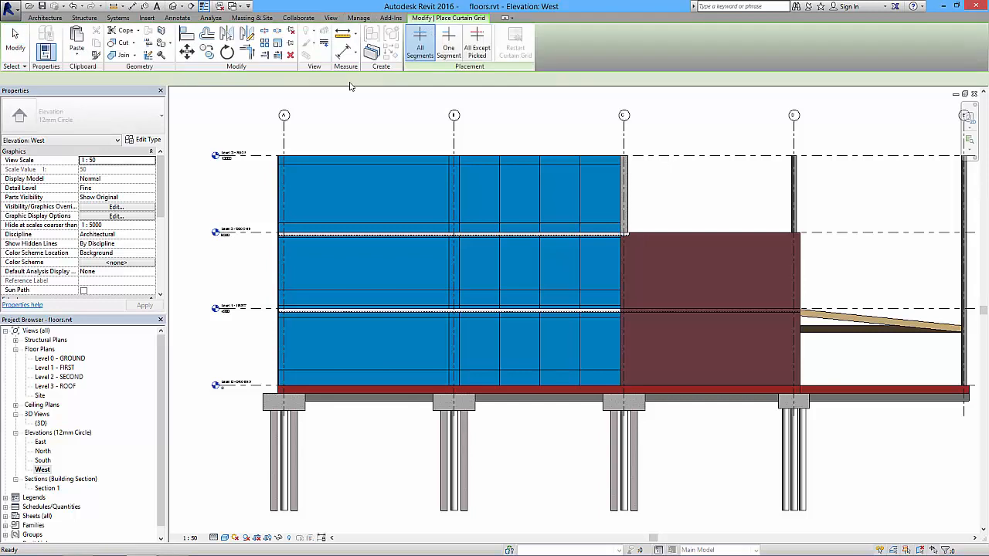
scroll(289, 156, "up", 6)
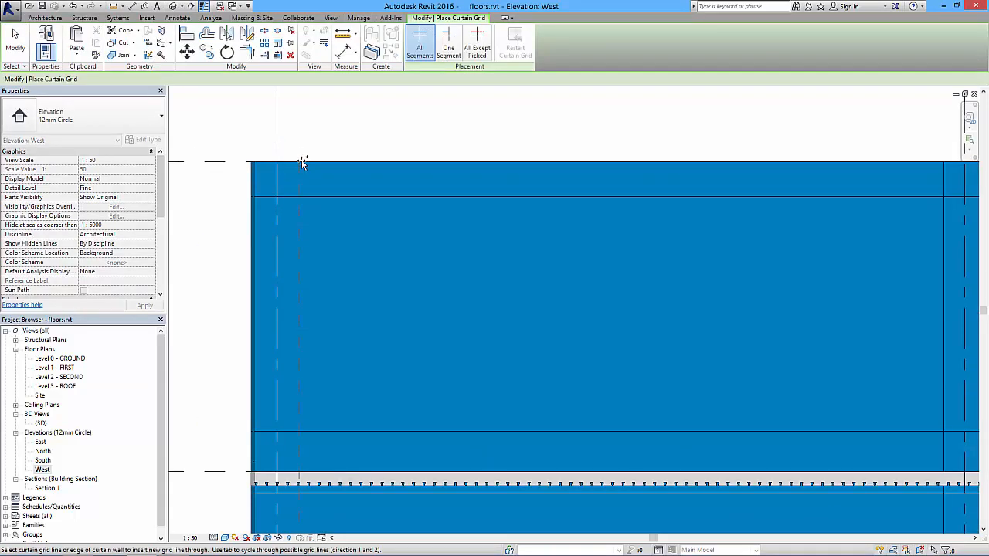
scroll(301, 161, "down", 5)
left_click(368, 161)
left_click(338, 160)
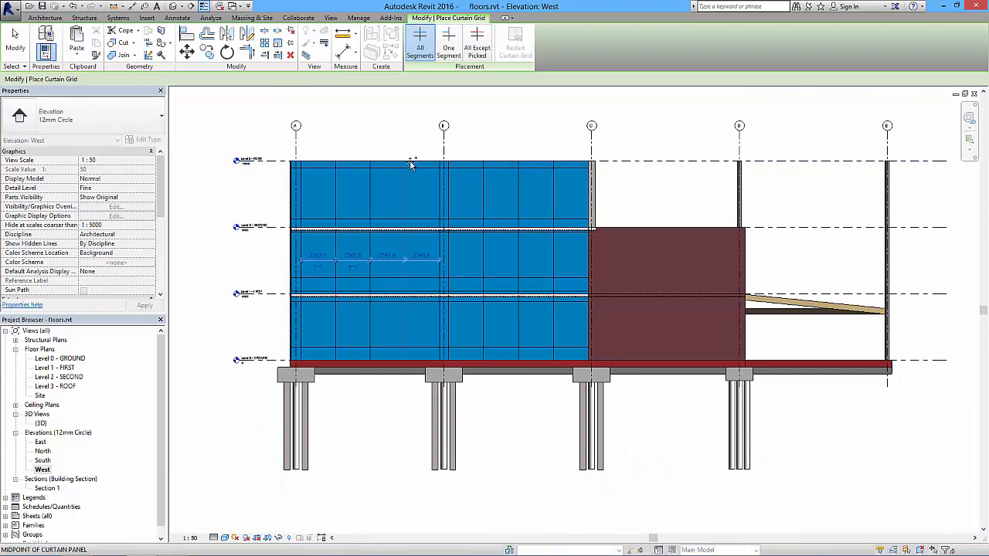
key("Escape")
key("Escape")
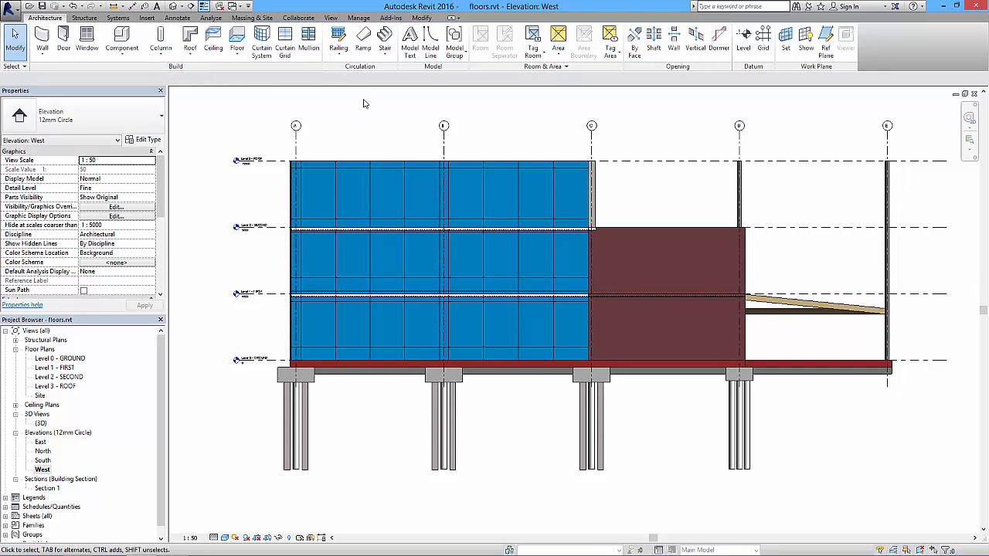
Start the Mullion command and review the available mullion types and the type properties of the 50 x 150mm Rectangular Mullion.
left_click(308, 38)
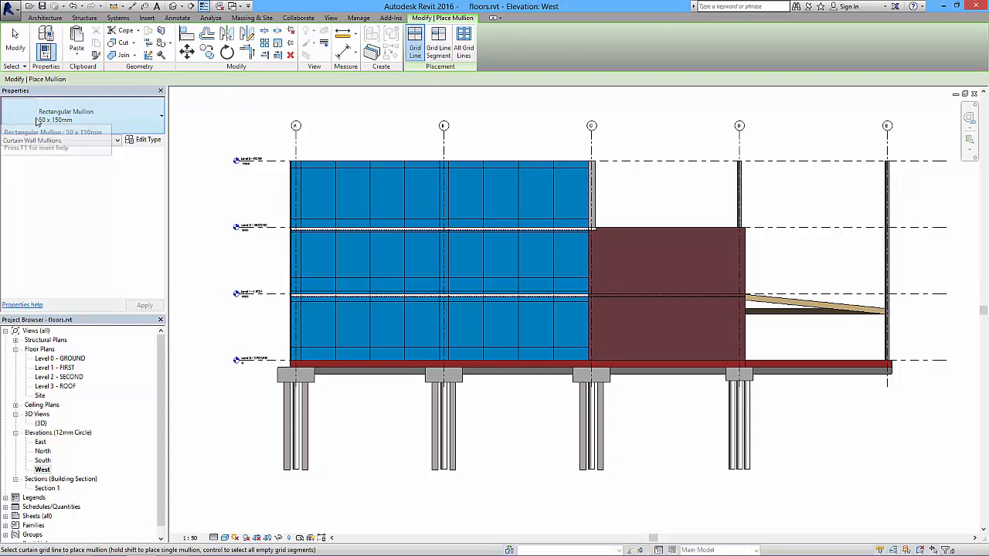
left_click(108, 125)
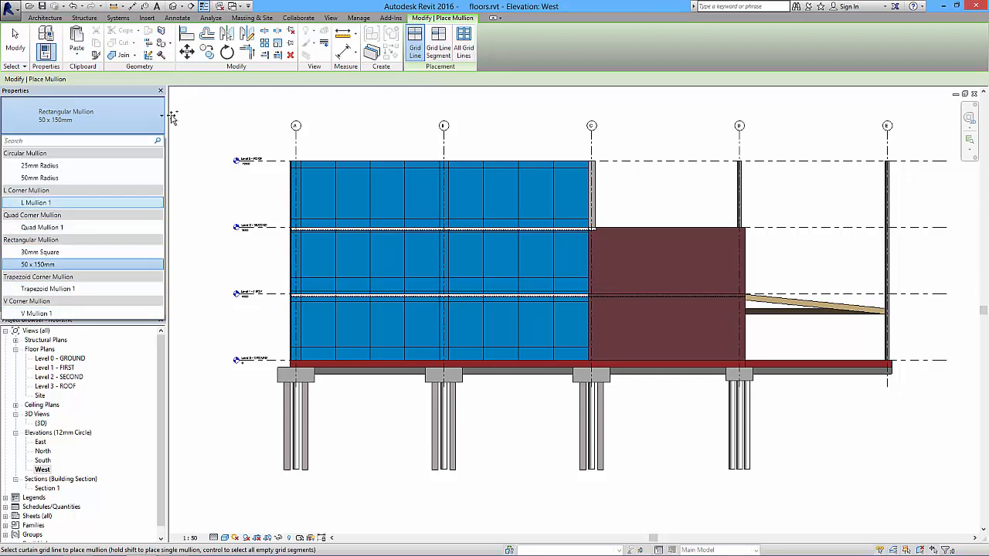
left_click(136, 121)
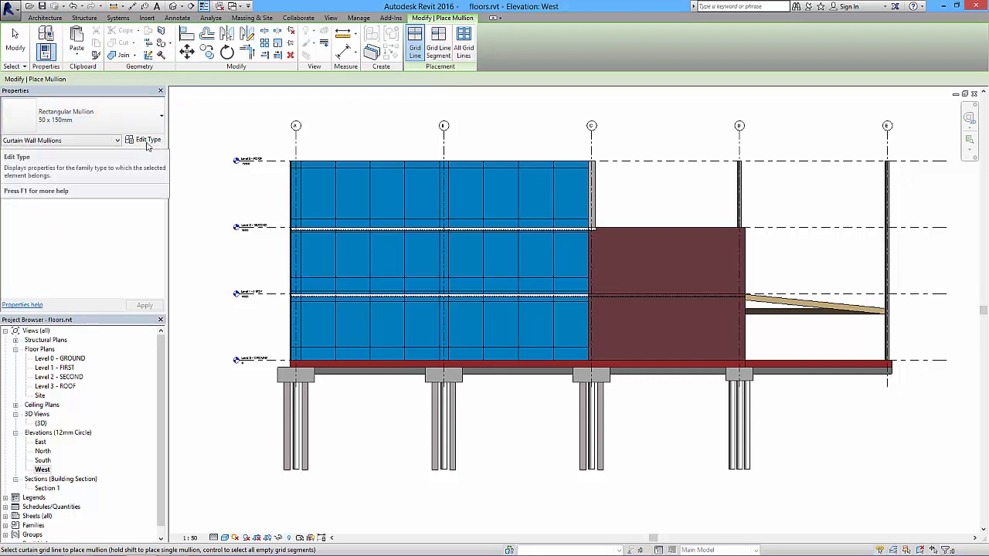
left_click(146, 142)
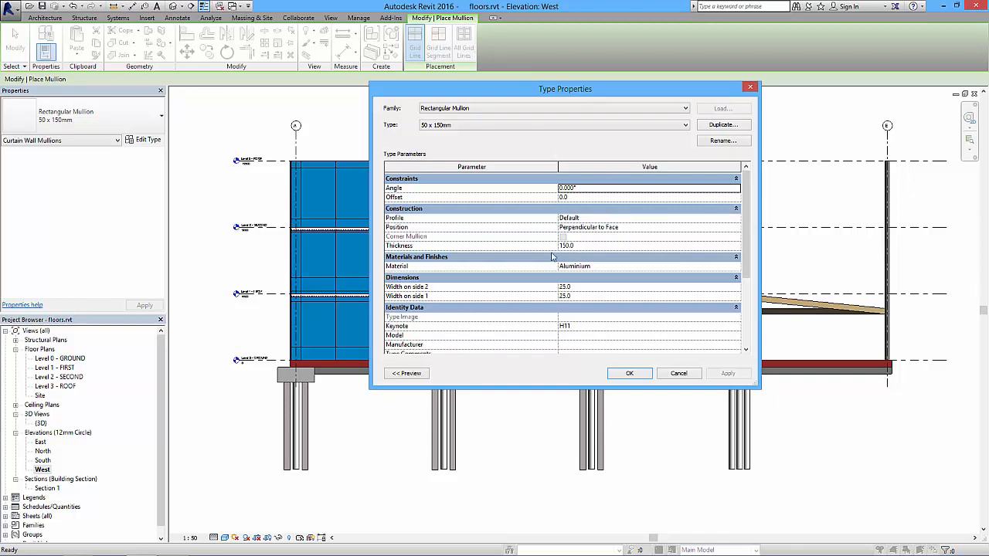
scroll(745, 256, "down", 2)
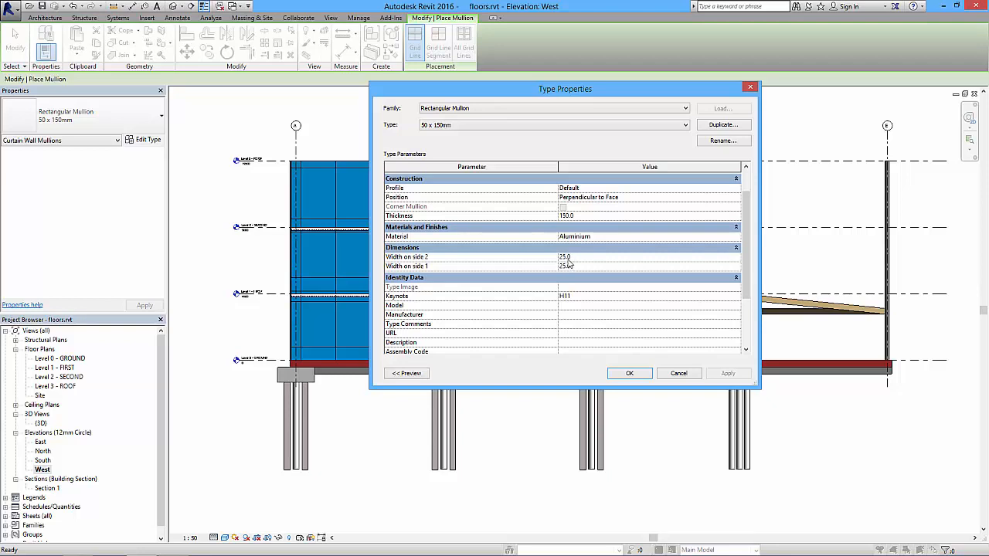
scroll(747, 259, "up", 1)
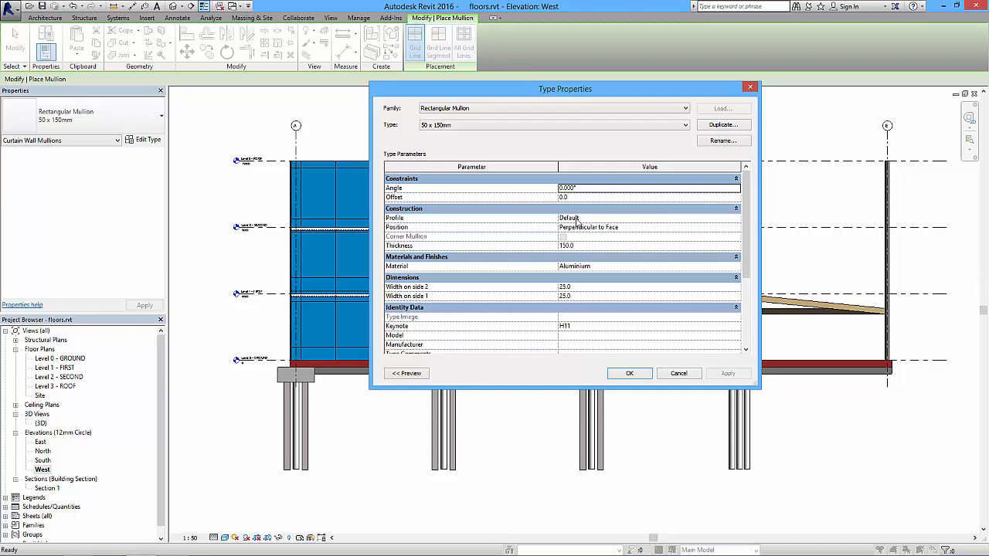
scroll(747, 263, "down", 2)
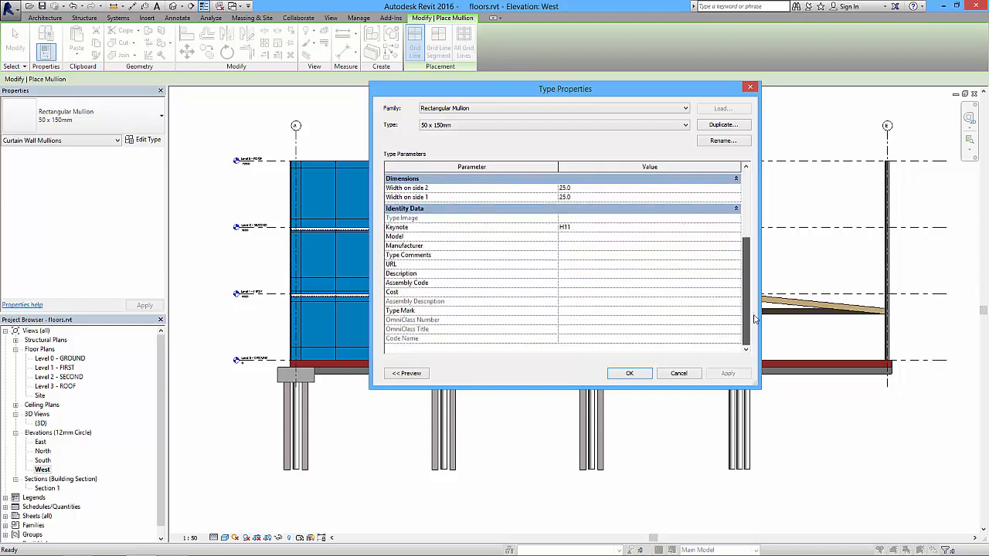
scroll(761, 224, "up", 2)
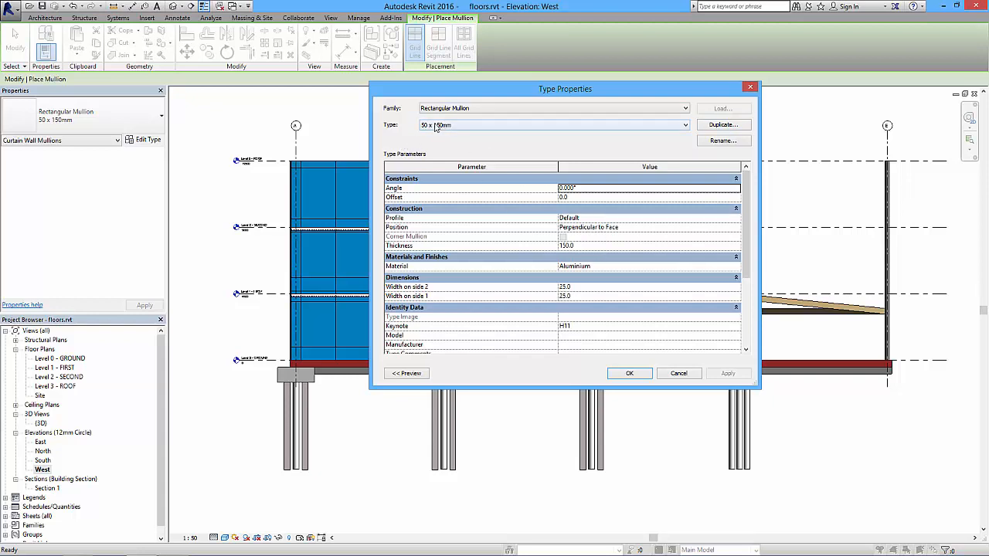
left_click(677, 373)
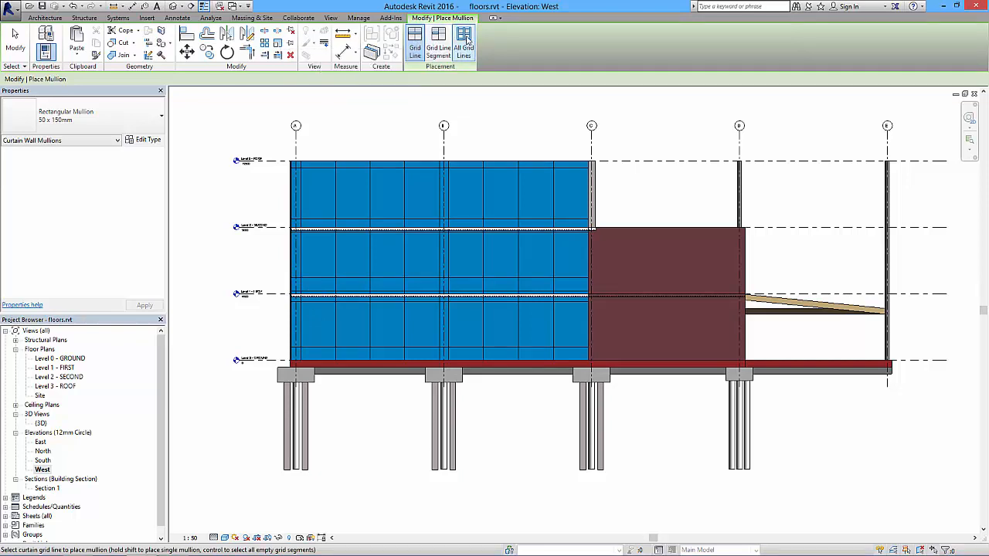
Place 50 x 150mm rectangular mullions on all grid lines of the west curtain wall.
left_click(463, 44)
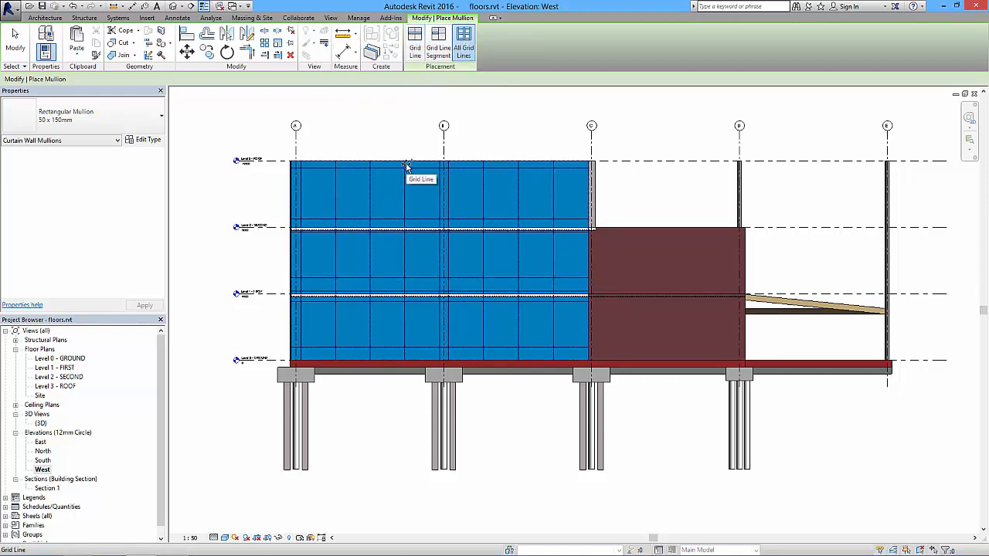
left_click(420, 232)
left_click(16, 45)
Examine the curtain wall mullions and their joints near the grid A corner in the 3D view.
left_click(174, 6)
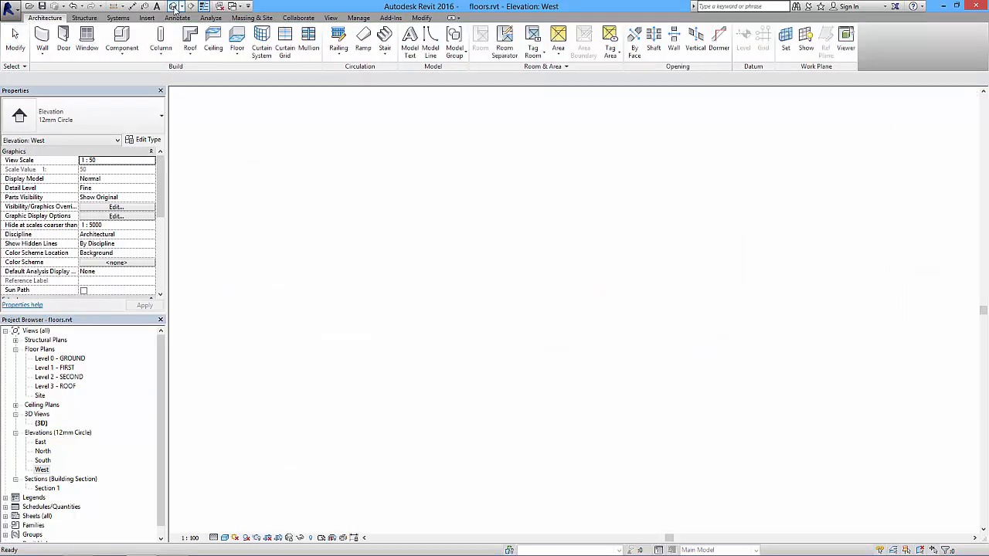
middle_click_drag(594, 324, 572, 253)
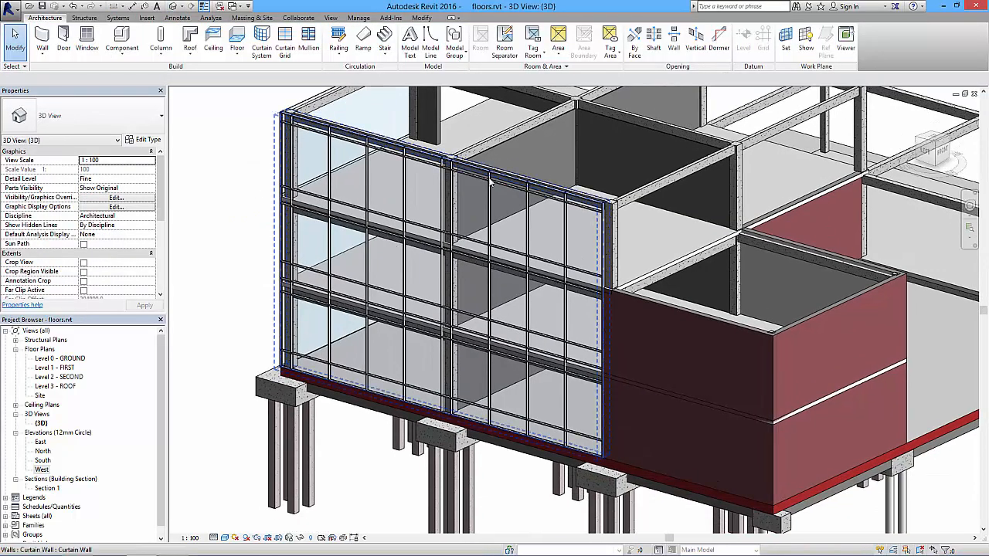
scroll(277, 157, "up", 5)
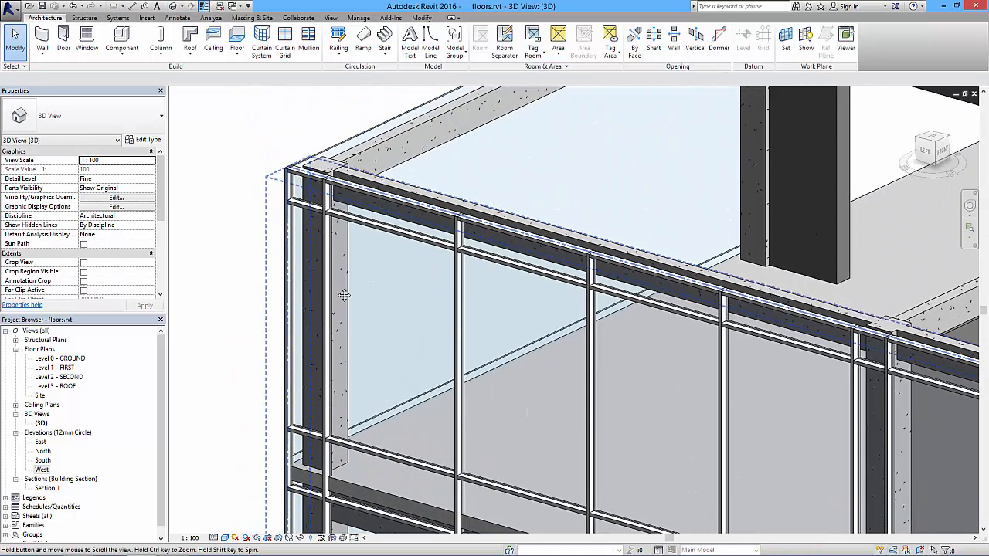
scroll(356, 252, "up", 3)
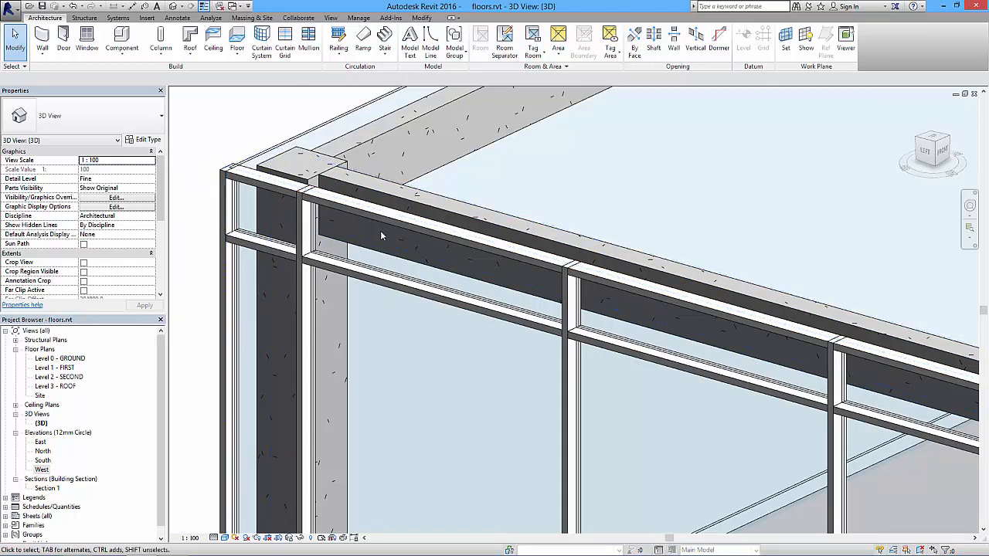
scroll(380, 230, "down", 3)
scroll(504, 280, "up", 4)
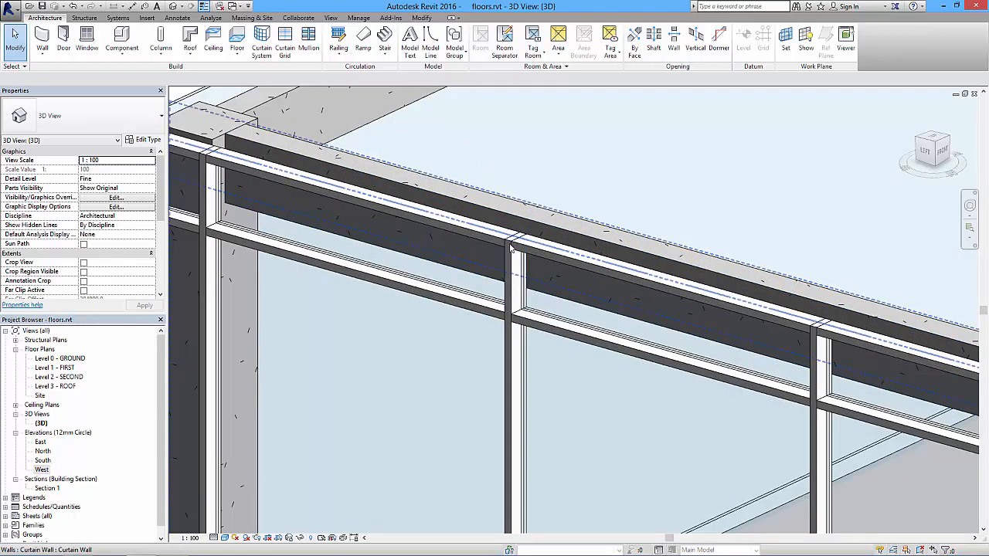
scroll(510, 246, "down", 3)
scroll(495, 245, "up", 2)
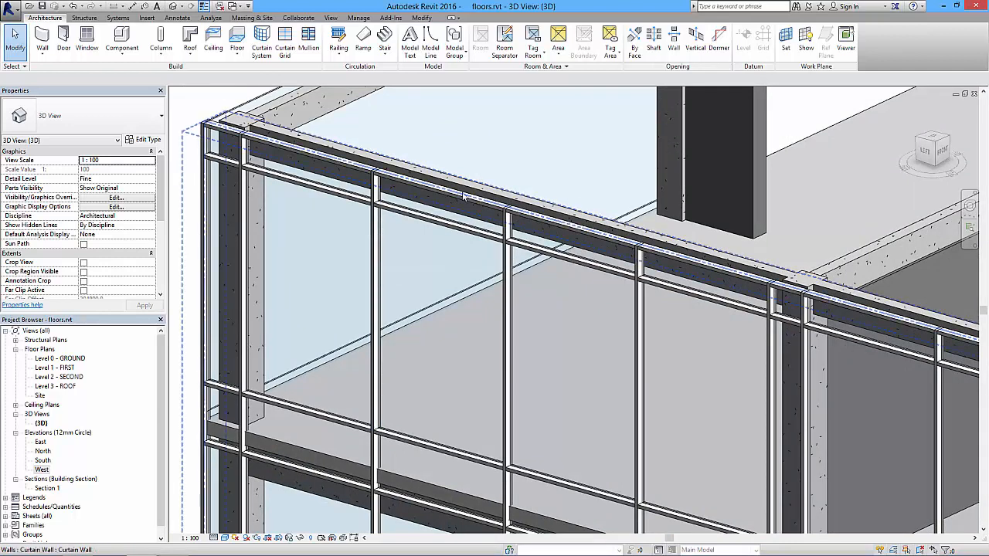
Change the first vertical mullion past the grid A column on the upper storey to the 50mm Radius Circular Mullion type.
left_click(377, 224)
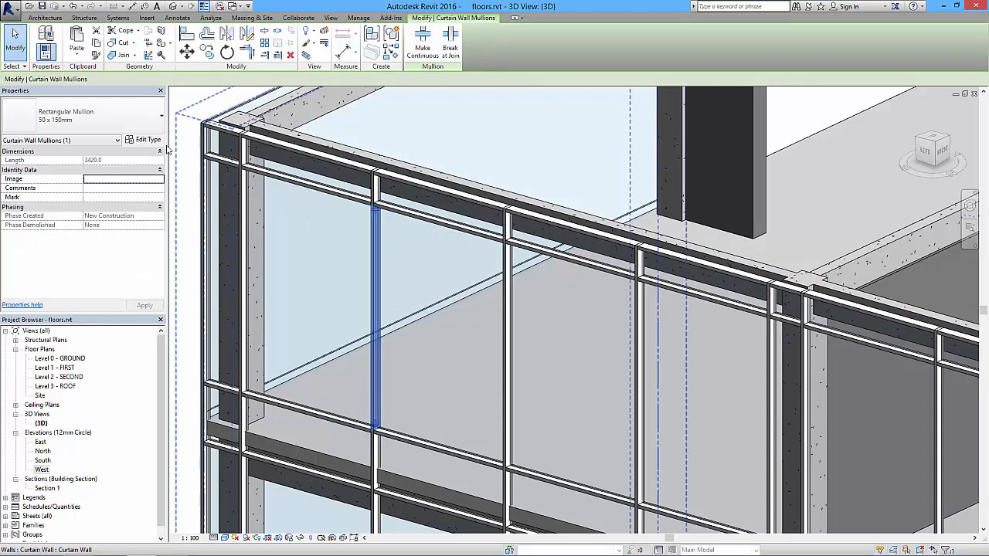
left_click(120, 118)
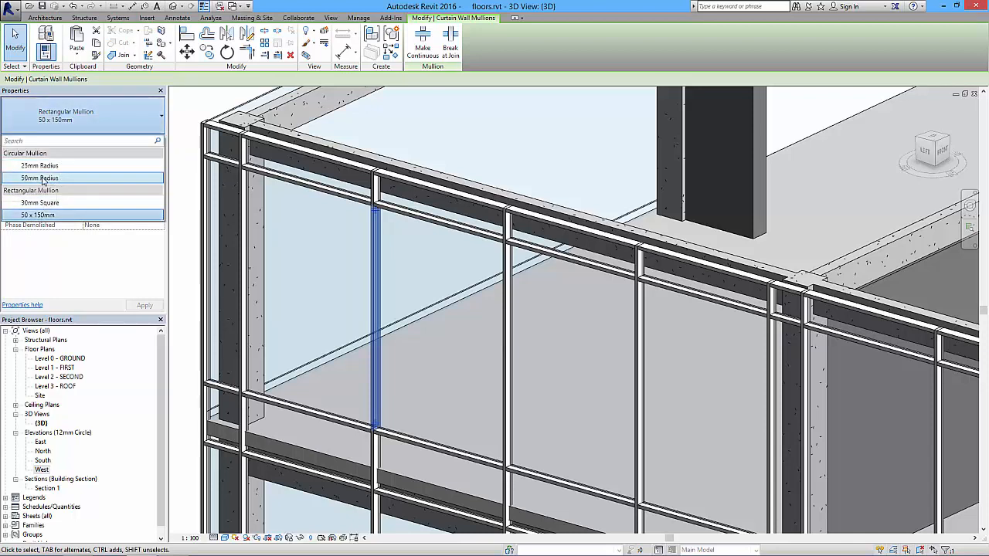
left_click(42, 178)
key("Escape")
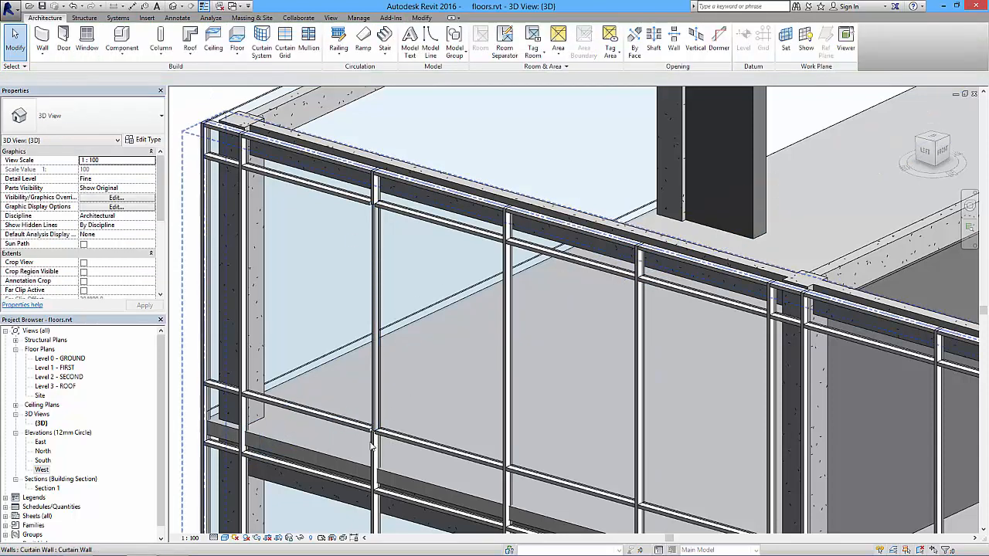
Toggle the join of the horizontal mullion at the circular mullion's base, on the grid A side, so it runs continuously beneath it.
scroll(387, 439, "up", 3)
middle_click_drag(440, 422, 465, 316)
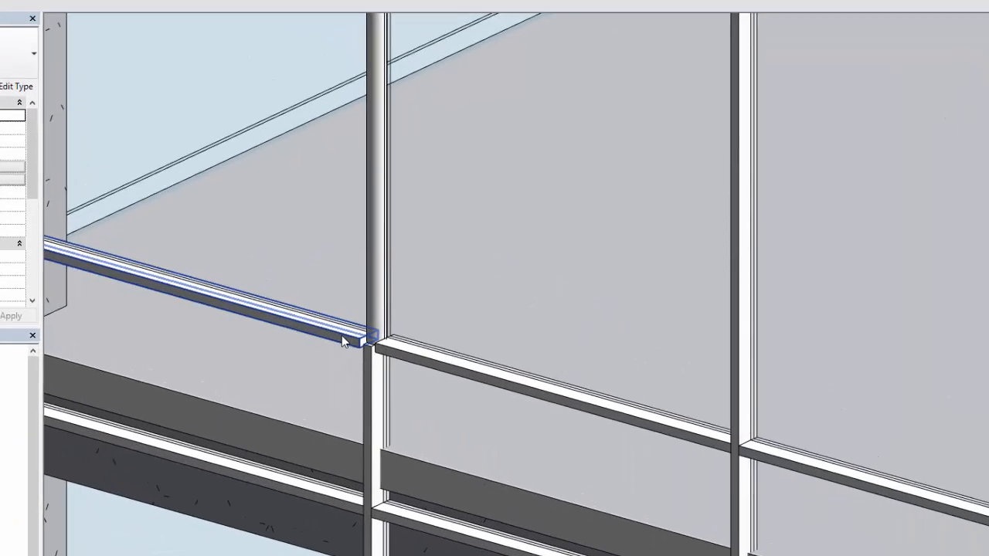
left_click(384, 320)
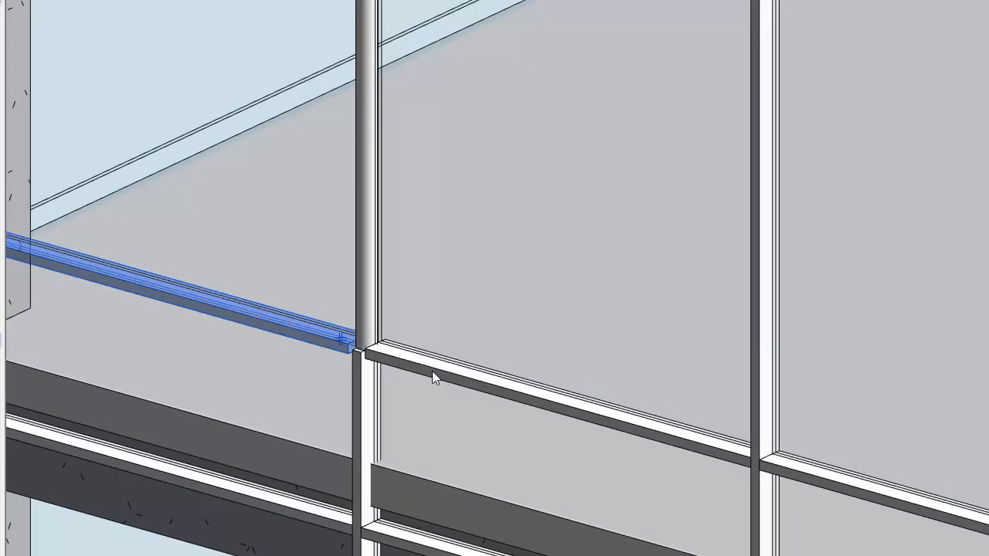
scroll(345, 349, "up", 3)
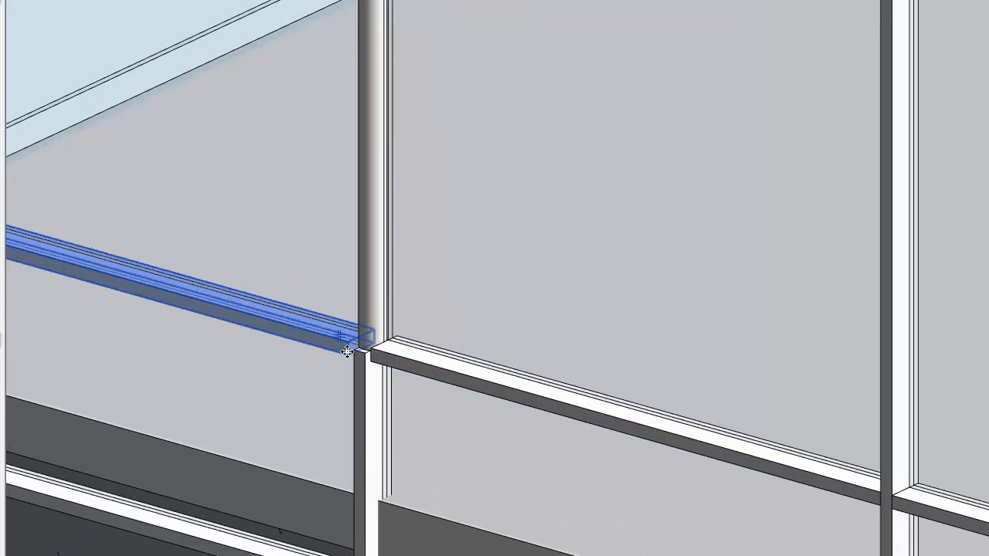
middle_click_drag(344, 377, 340, 455)
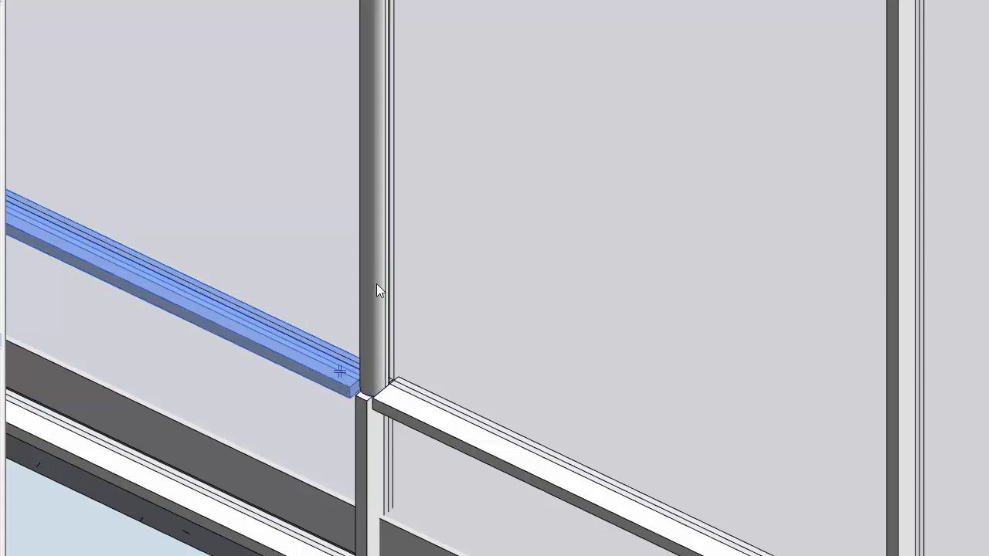
left_click(340, 373)
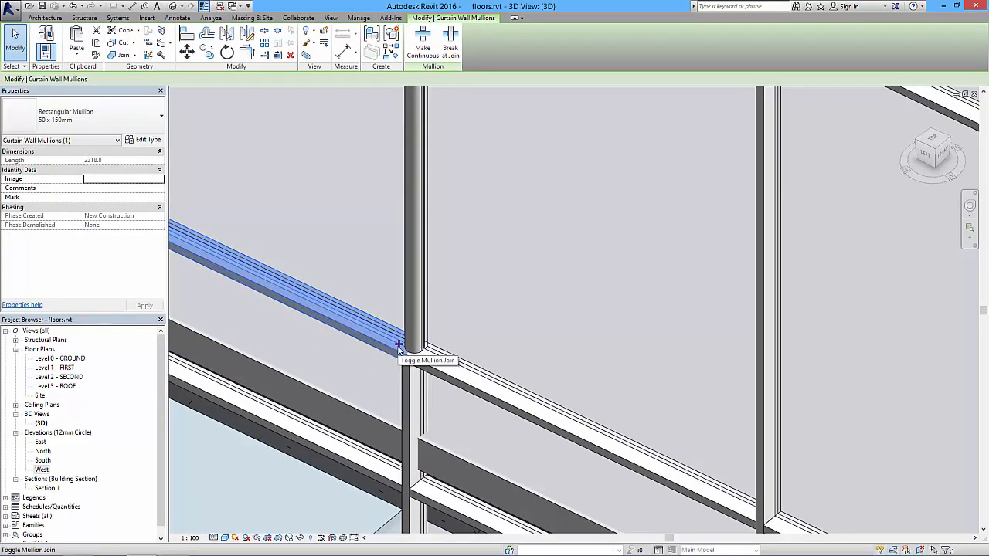
left_click(399, 346)
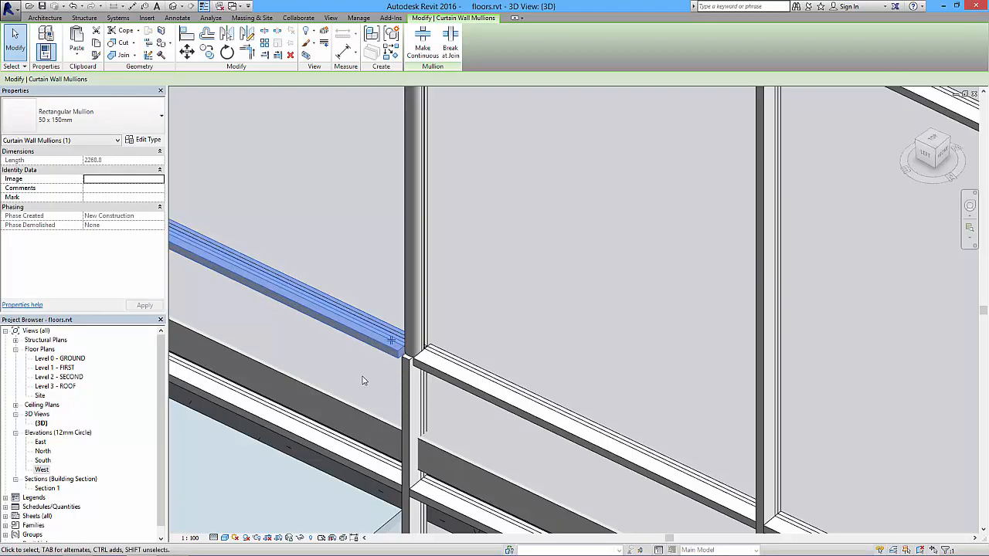
left_click(398, 344)
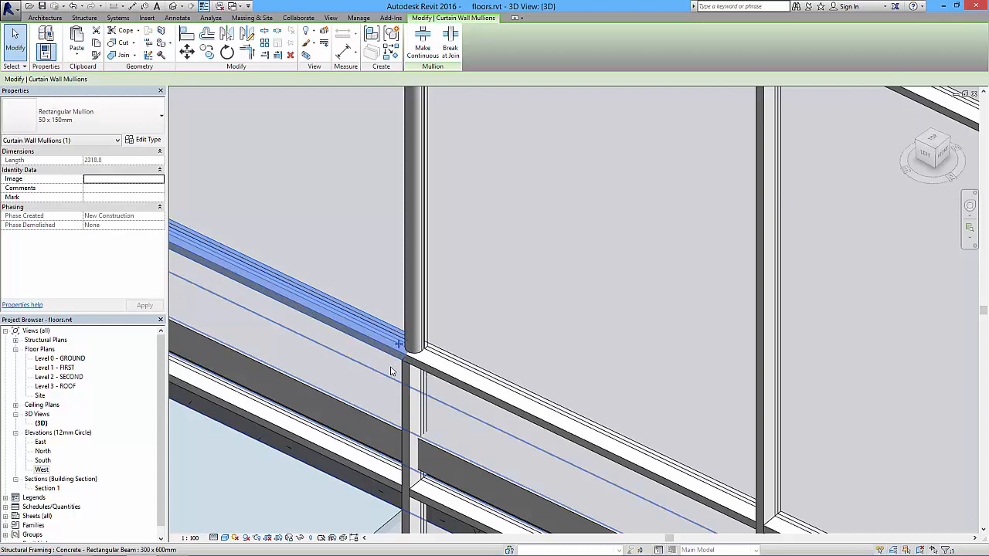
Examine the mullion joints beyond the circular mullion and the whole west curtain wall facade in the 3D view.
key("Escape")
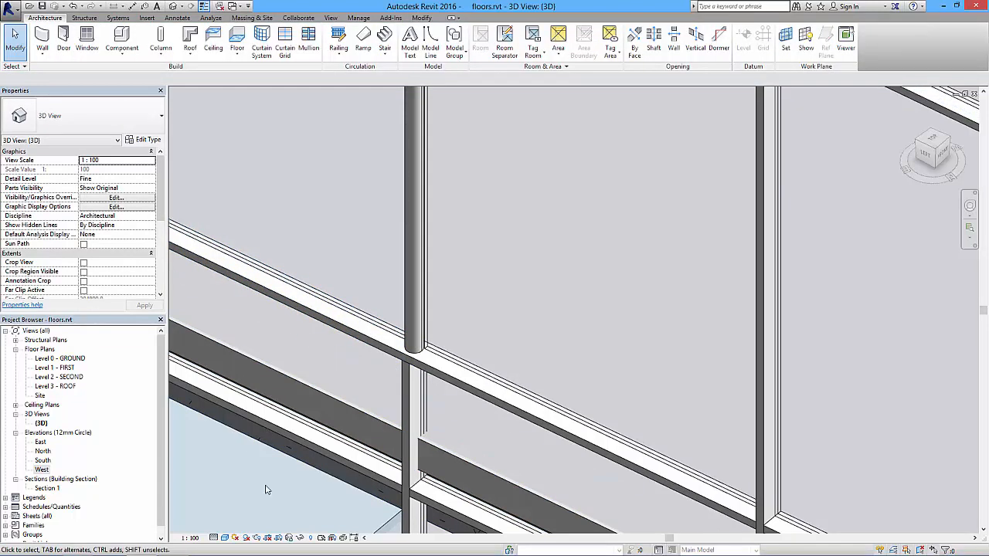
scroll(357, 301, "down", 3)
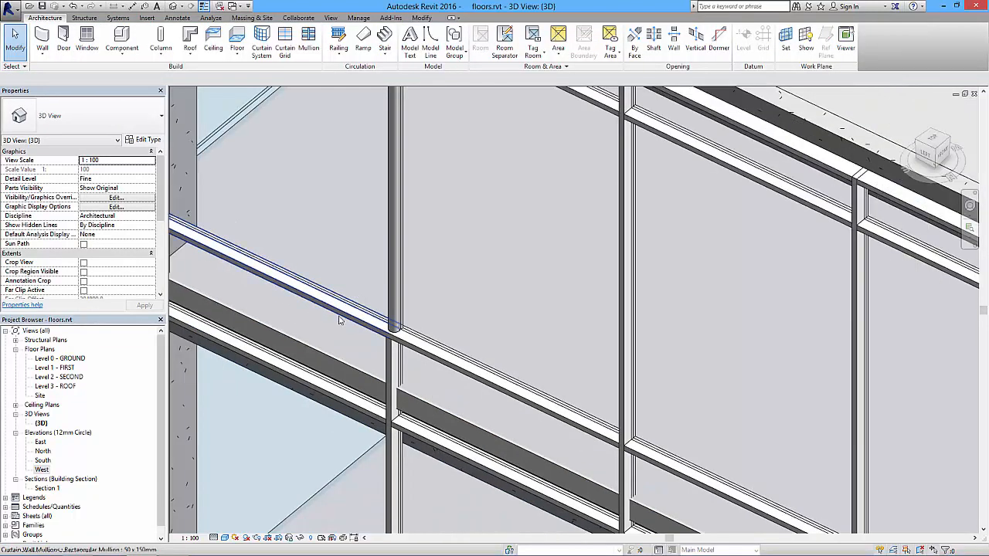
middle_click_drag(500, 339, 489, 331)
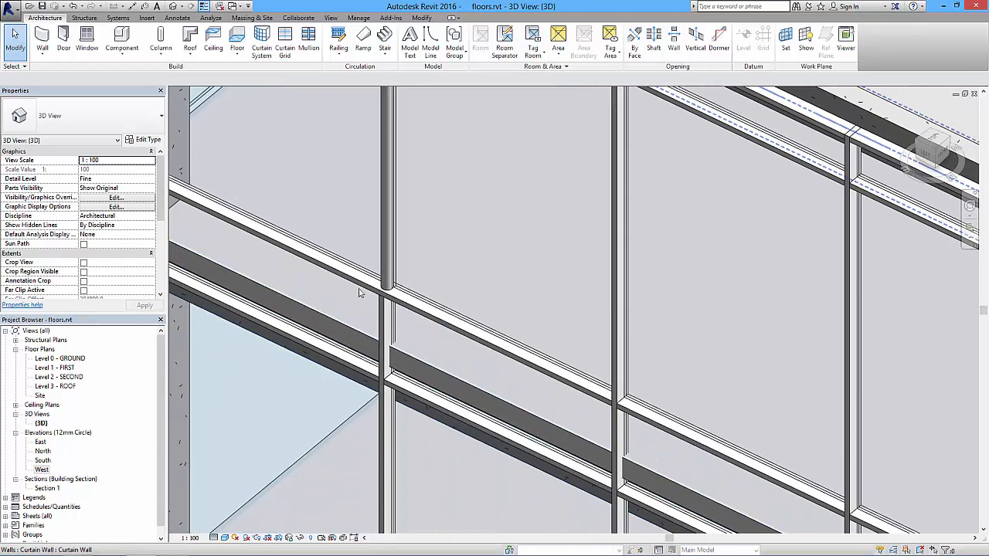
middle_click_drag(503, 363, 360, 280)
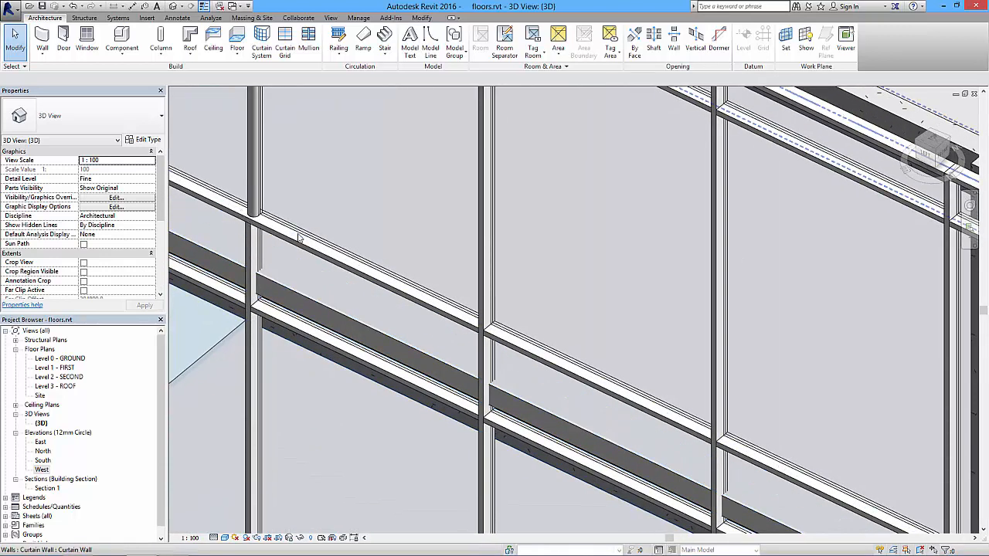
left_click(476, 325)
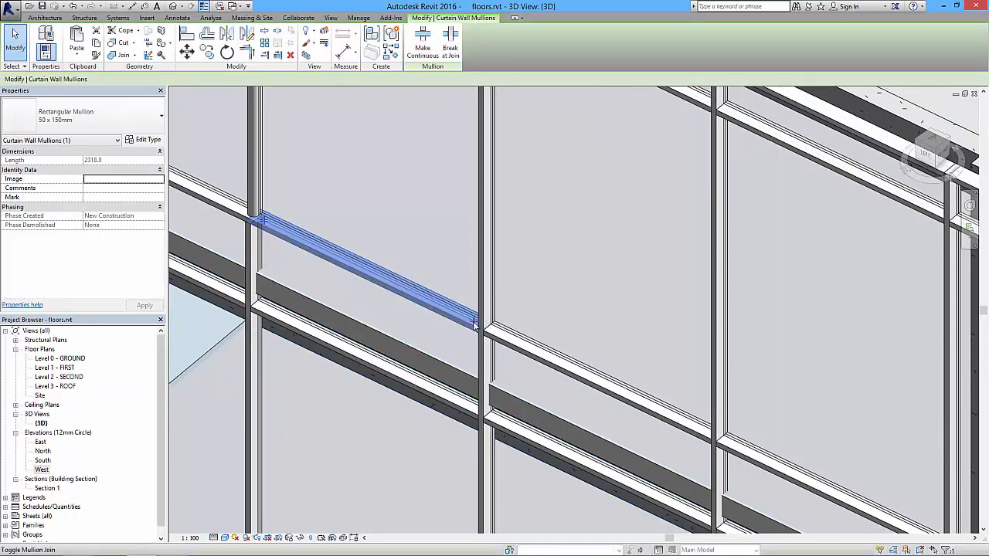
key("Escape")
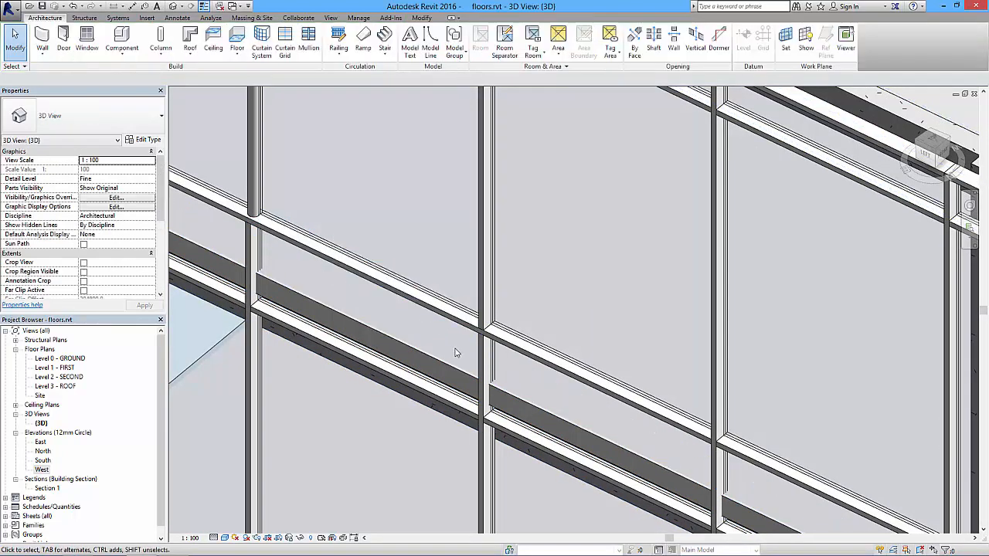
scroll(475, 345, "down", 5)
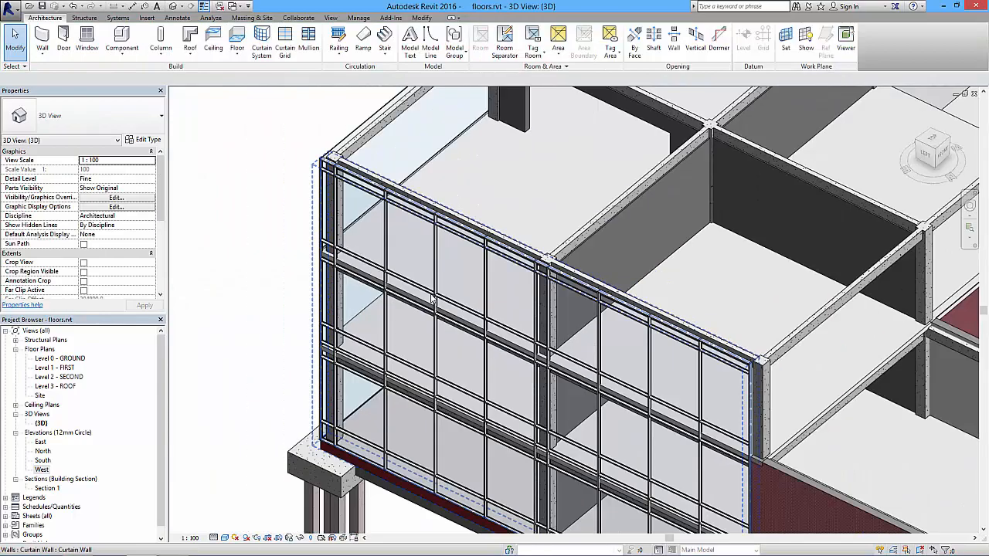
middle_click_drag(432, 300, 461, 249, "shift")
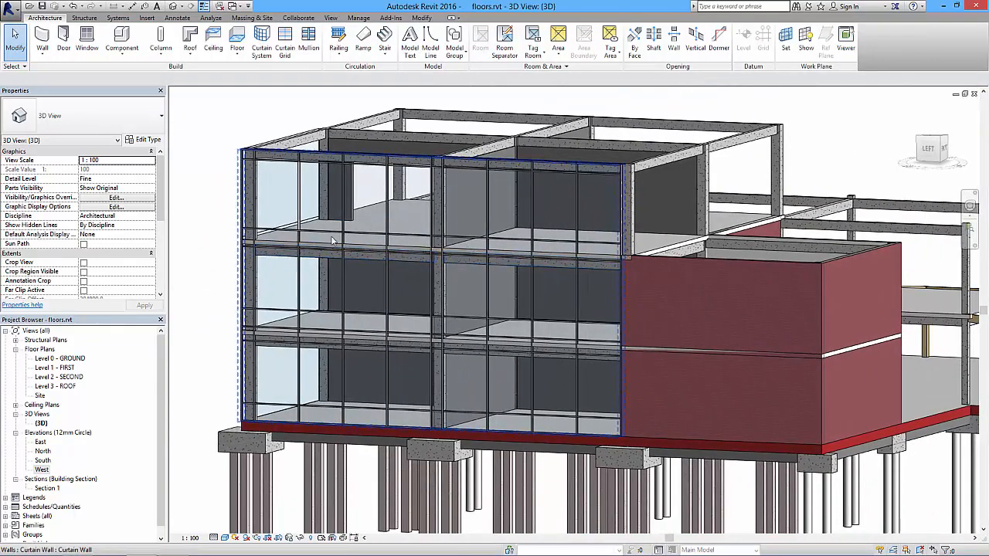
scroll(259, 263, "up", 2)
mouse_move(267, 262)
middle_mouse_down("shift")
mouse_move(323, 246)
mouse_move(280, 245)
mouse_move(278, 263)
middle_mouse_up("shift")
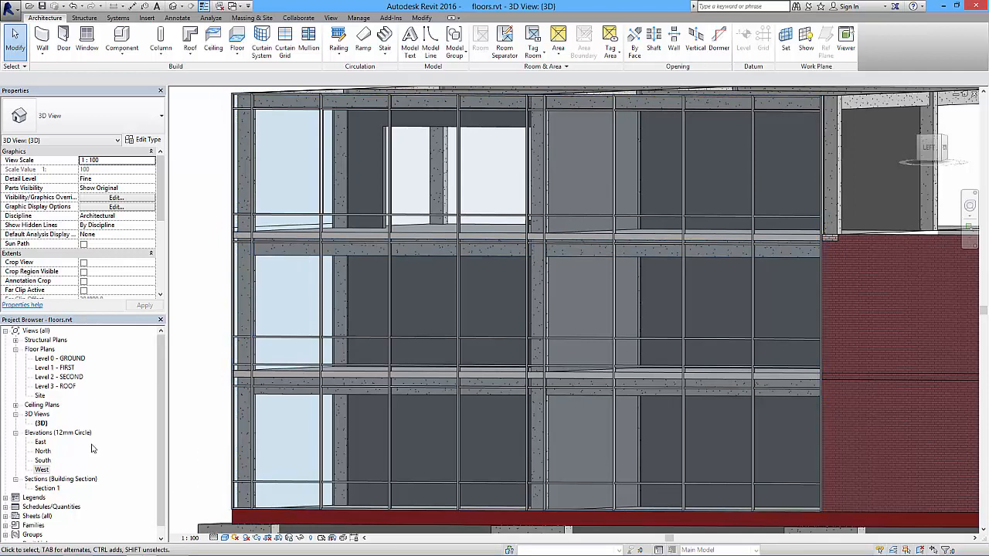
Open the West elevation and override the west curtain wall's graphics by element with a surface transparency of 57.
double_click(41, 469)
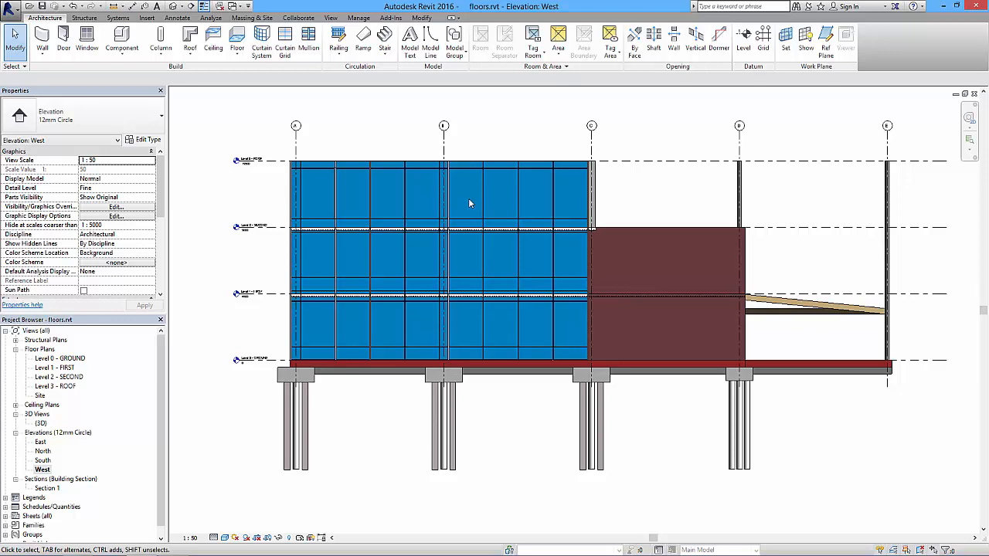
left_click(321, 167)
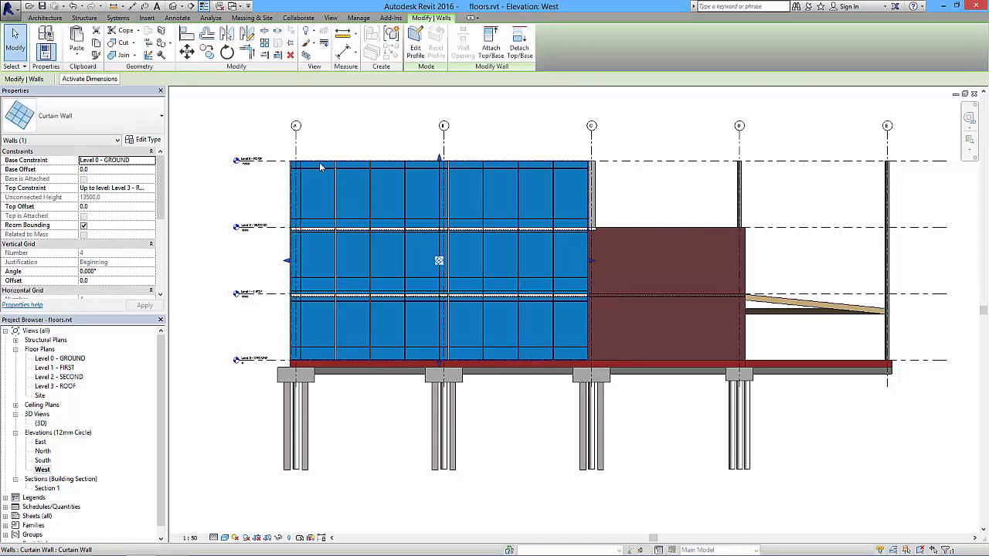
right_click(320, 166)
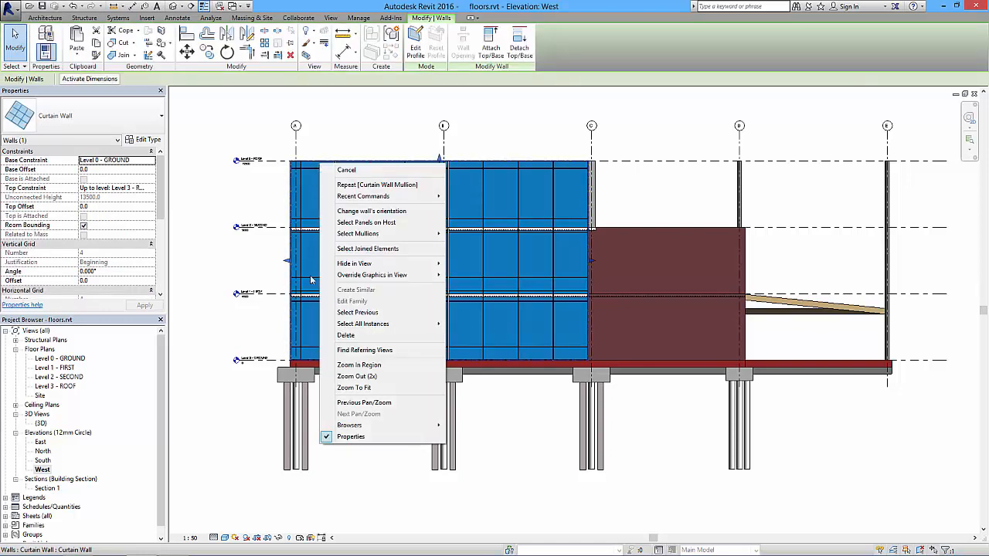
mouse_move(386, 276)
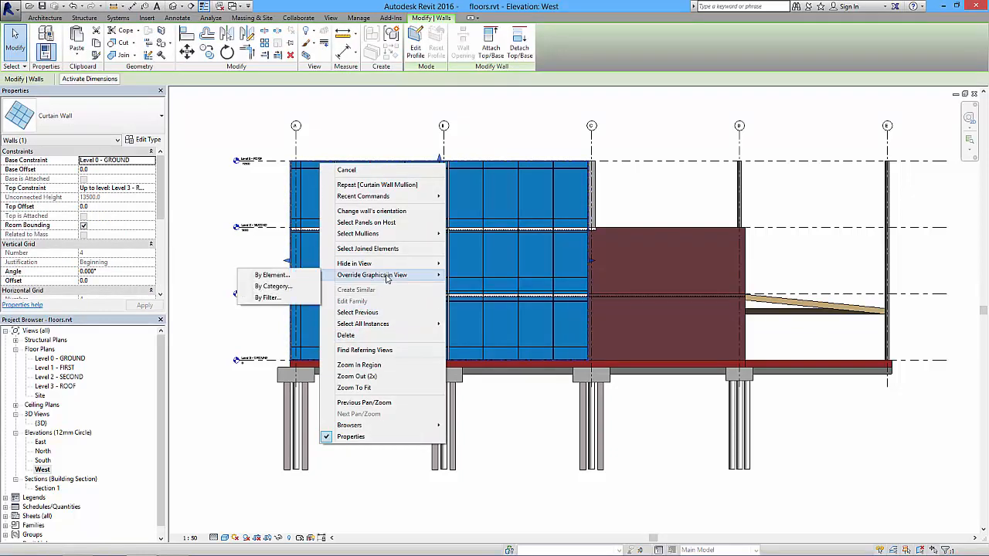
left_click(272, 276)
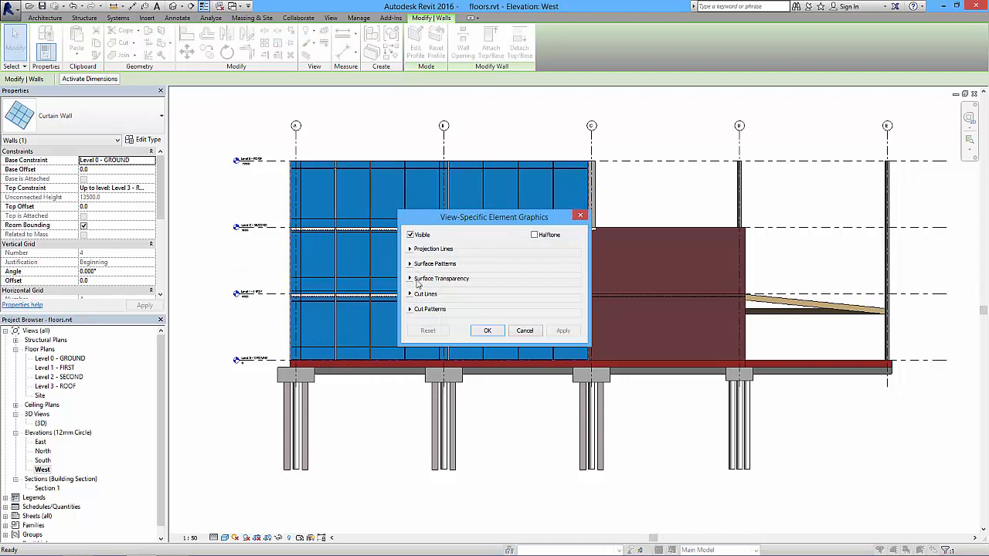
left_click(410, 279)
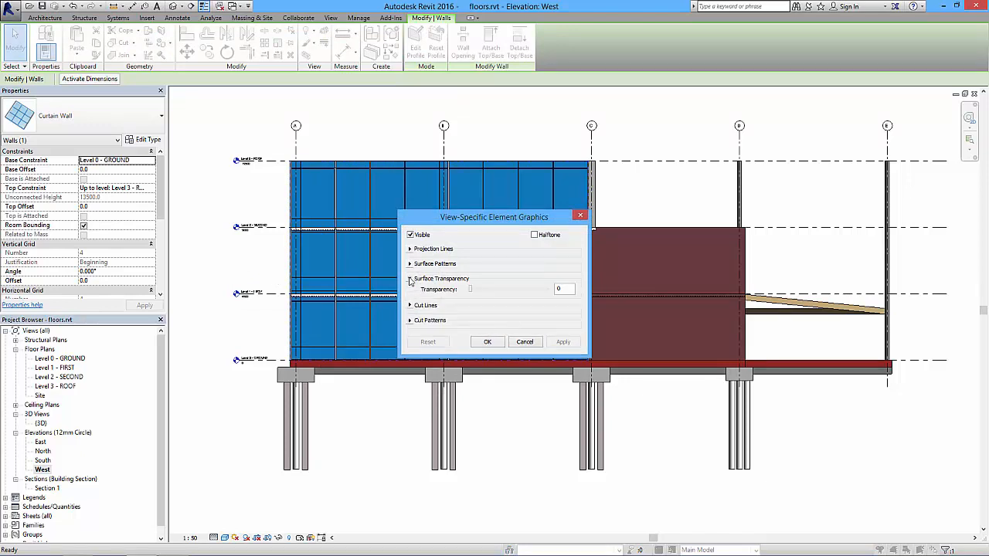
left_click_drag(468, 292, 510, 293)
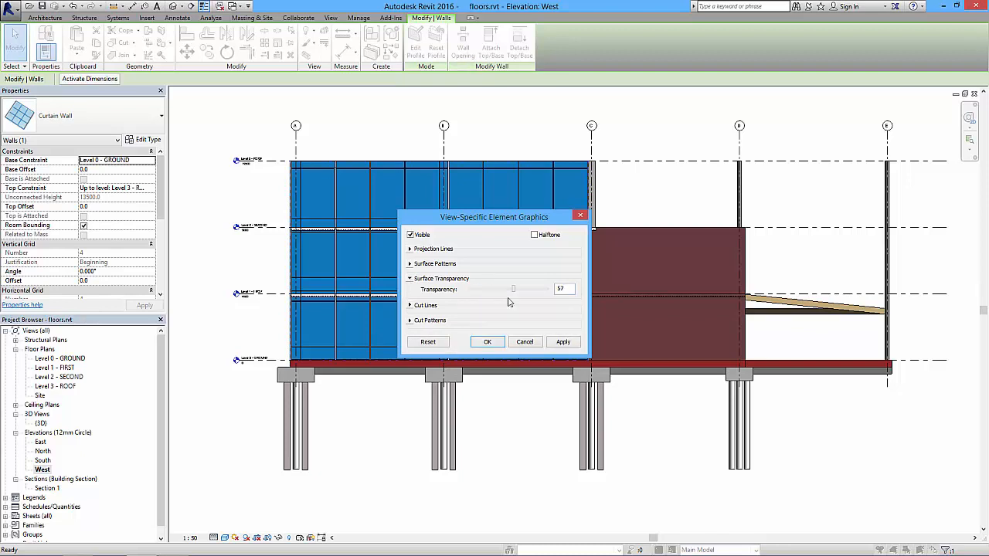
left_click(569, 345)
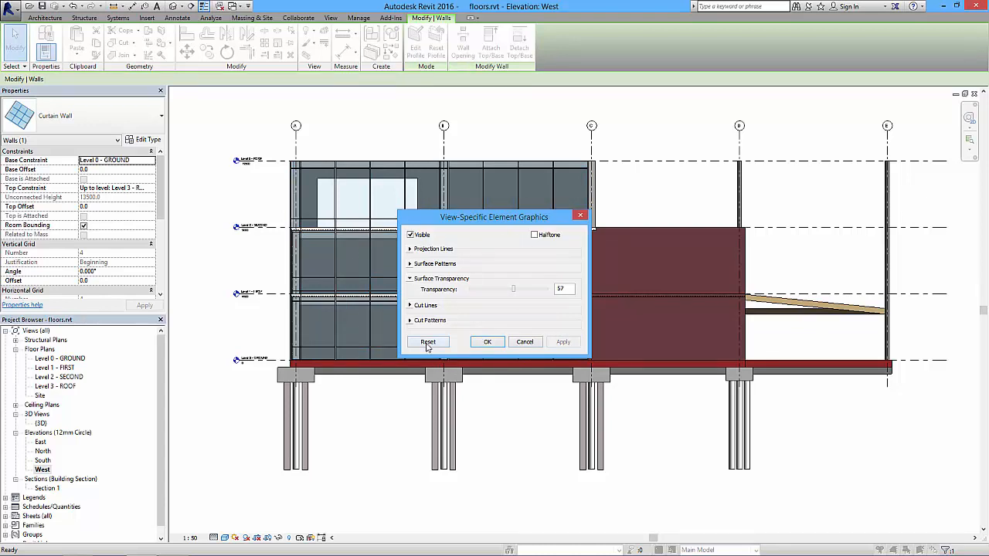
left_click(488, 342)
left_click(245, 130)
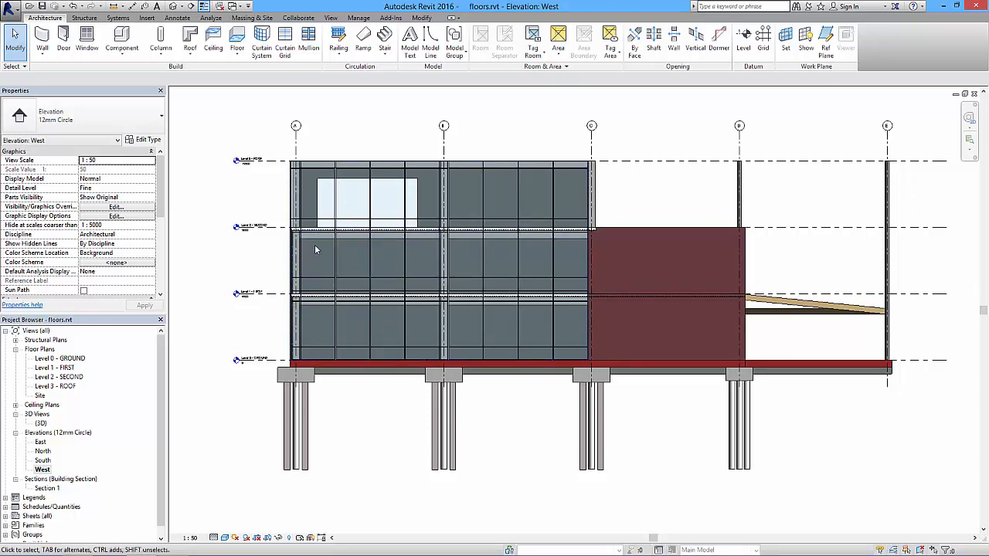
Select the two horizontal curtain grid lines around the Level 2 slab and move them down together so the upper one meets Level 2.
scroll(314, 244, "up", 3)
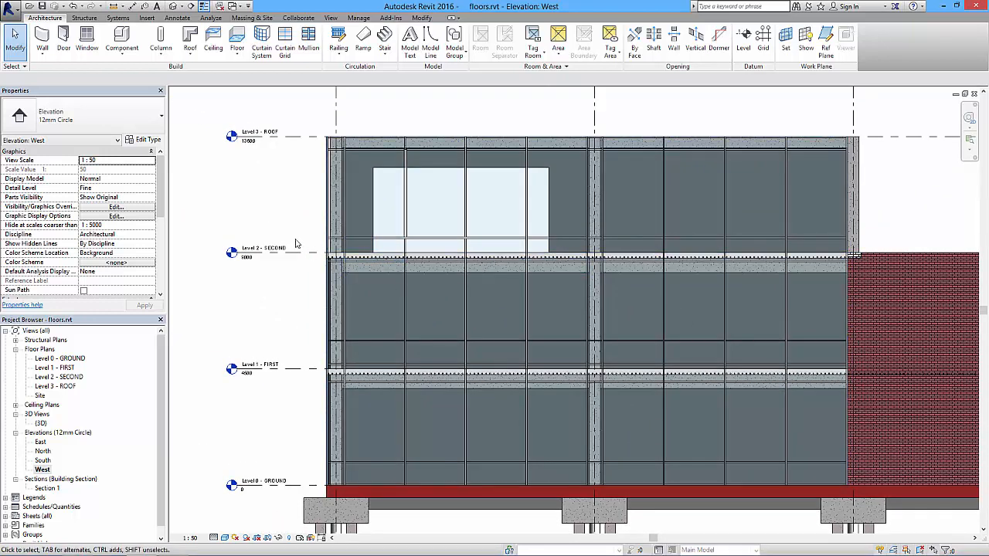
middle_click_drag(349, 278, 342, 256)
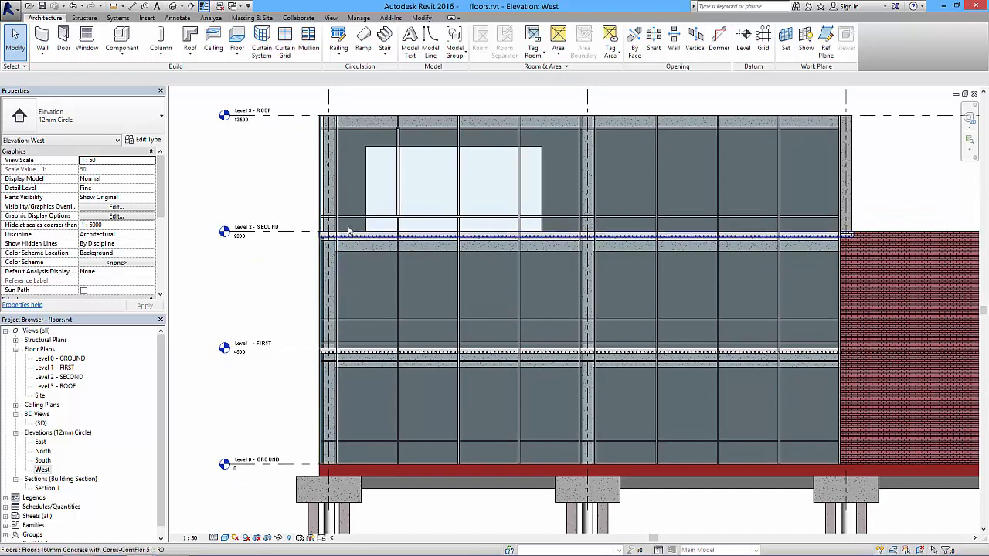
key("Tab")
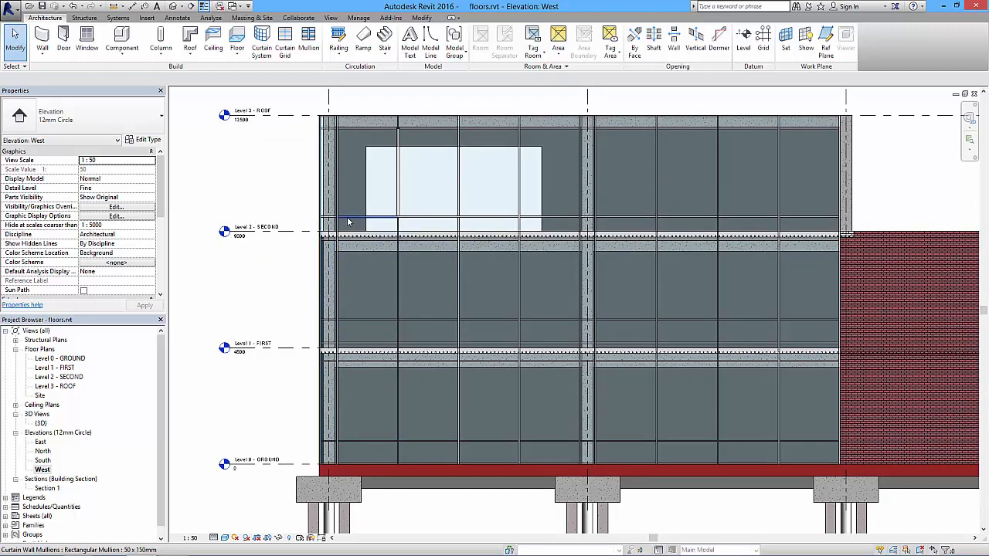
key("Tab")
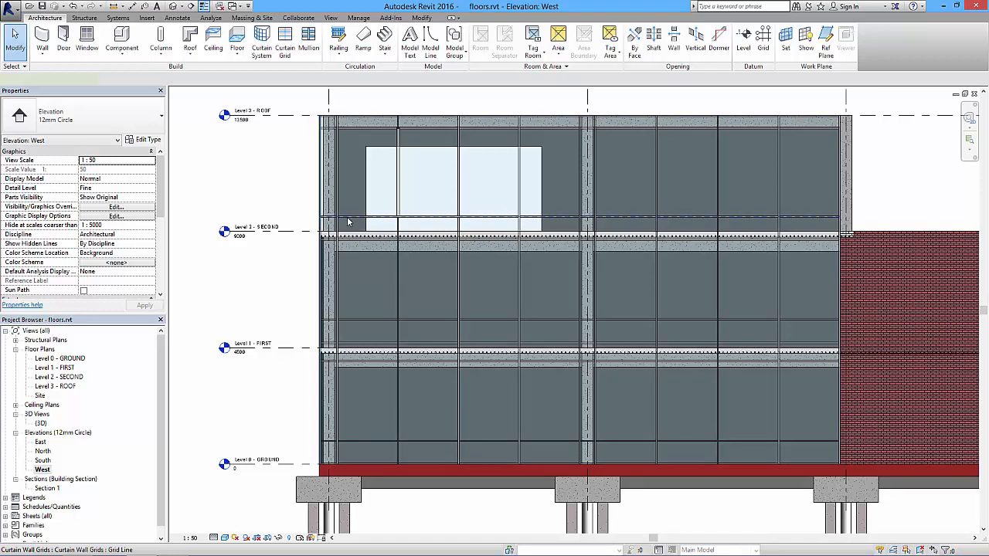
left_click(347, 220)
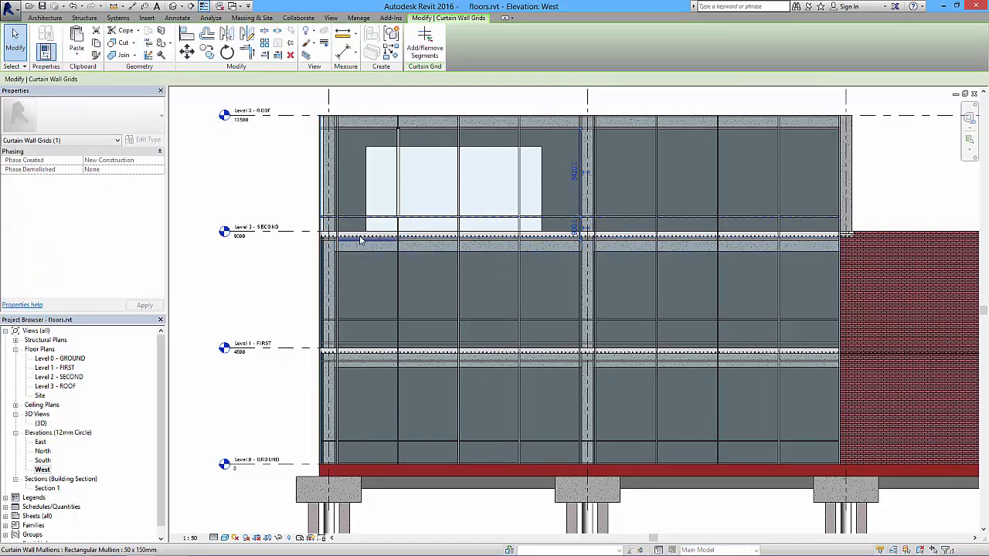
key("Tab")
key("Tab")
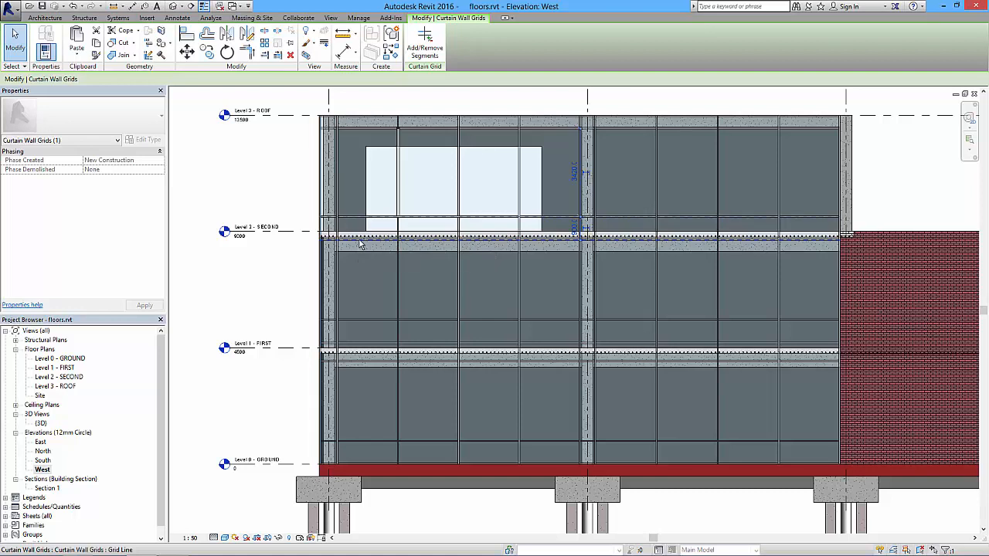
left_click(359, 244, "ctrl")
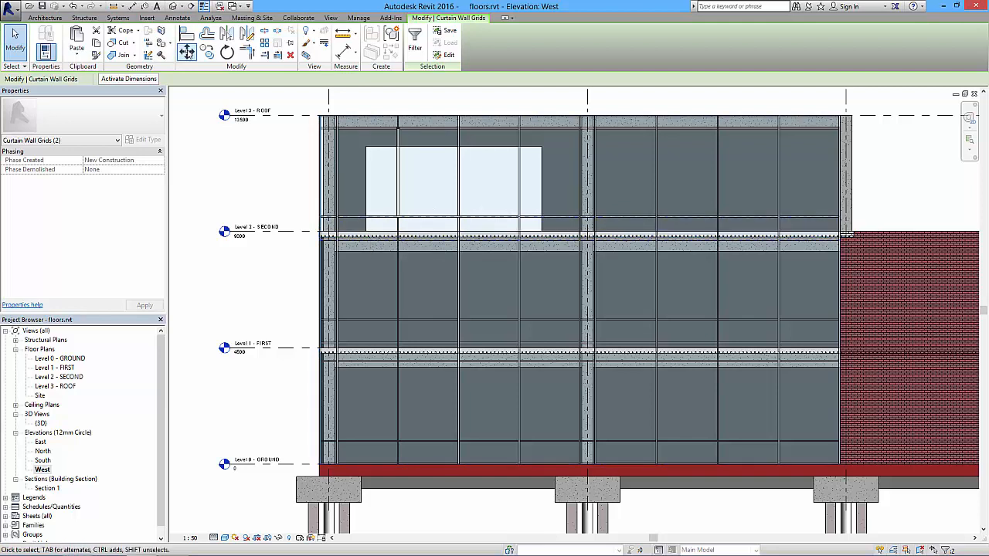
left_click(187, 51)
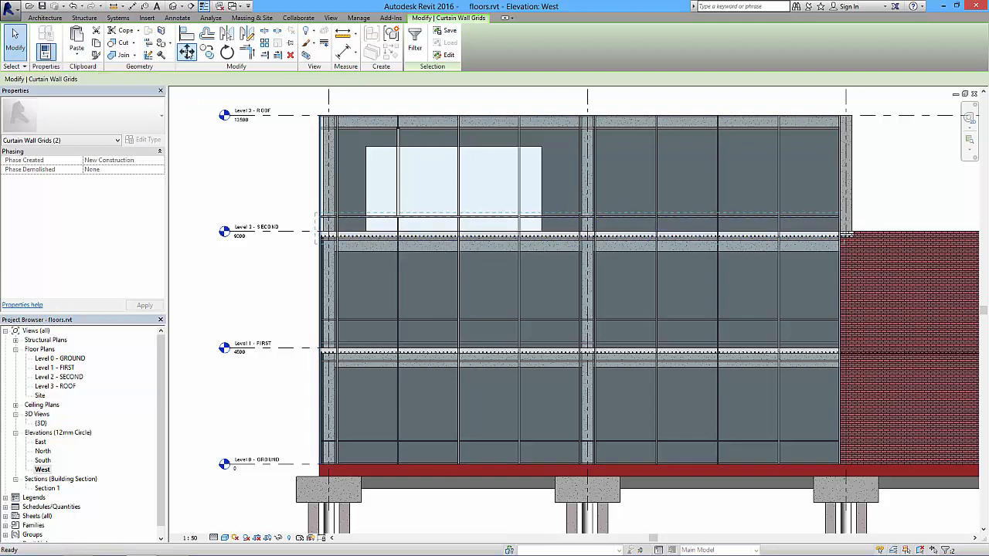
left_click(319, 222)
left_click(320, 235)
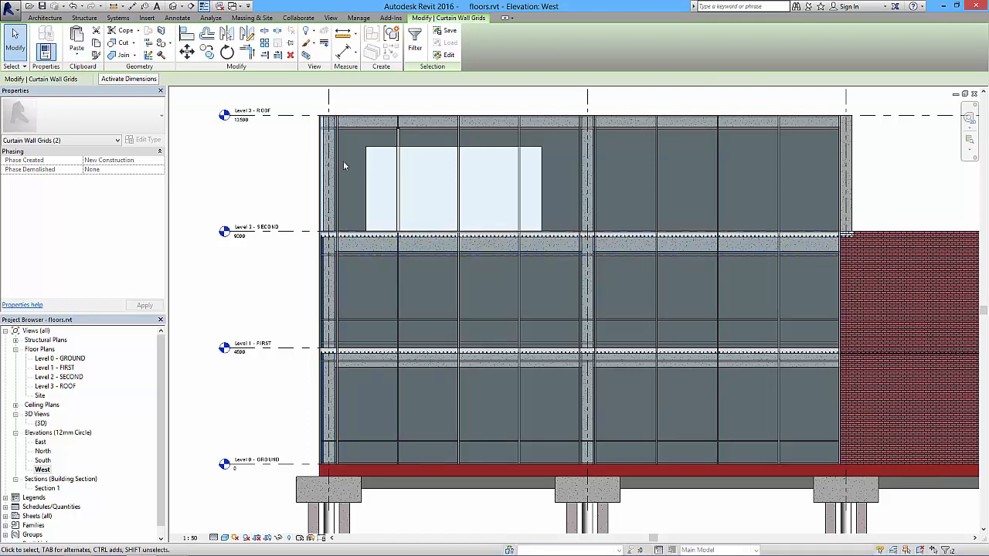
left_click(249, 283)
Select the two horizontal curtain grid lines around the Level 1 slab by filtering for Curtain Wall Grids, and move them down together so the upper one meets Level 1.
middle_click_drag(391, 310, 381, 252)
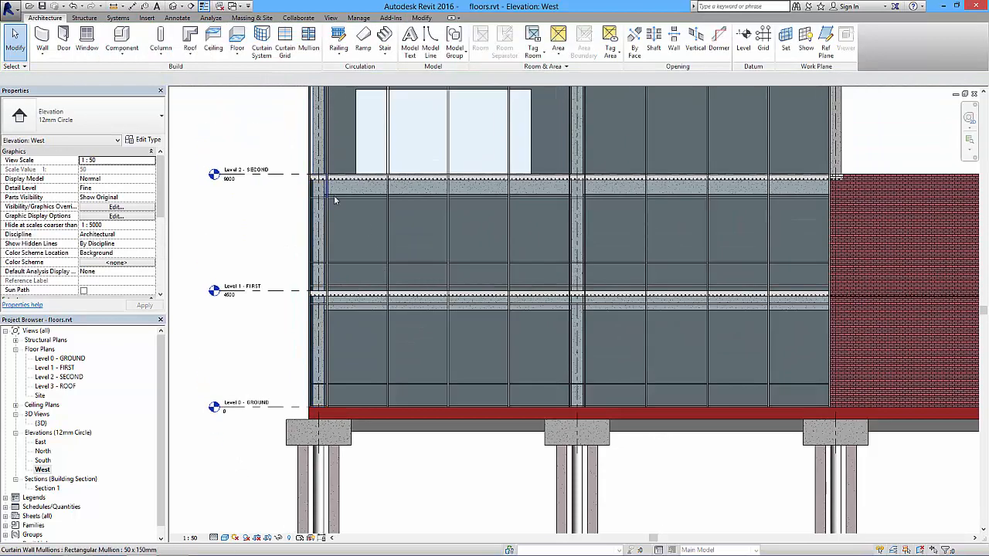
middle_click_drag(348, 320, 349, 298)
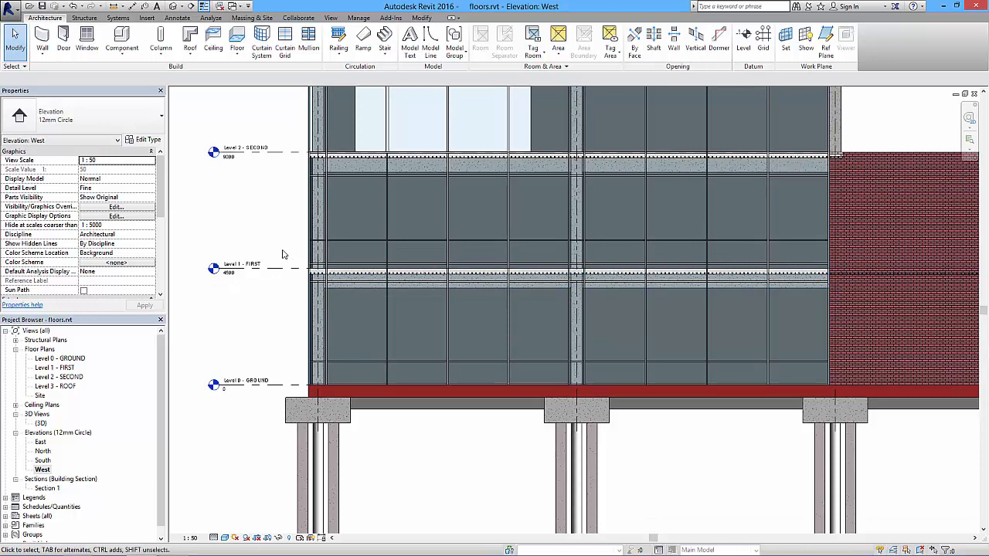
left_click_drag(282, 253, 866, 302)
left_click(415, 39)
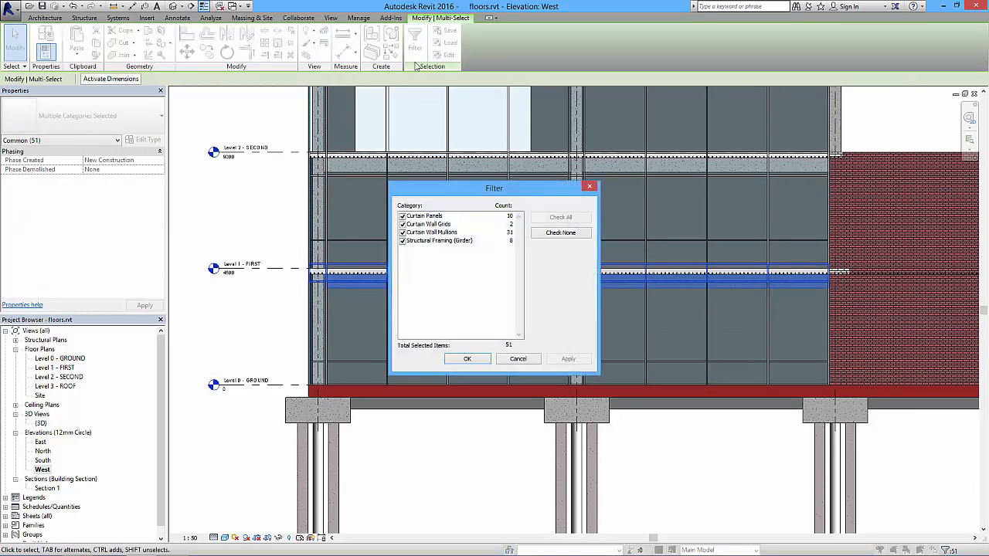
left_click(560, 233)
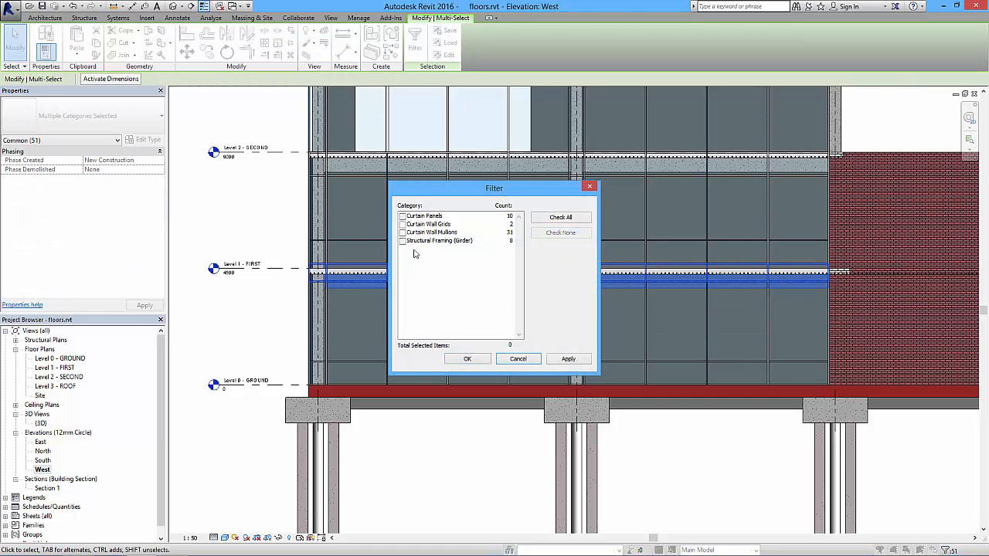
left_click(403, 224)
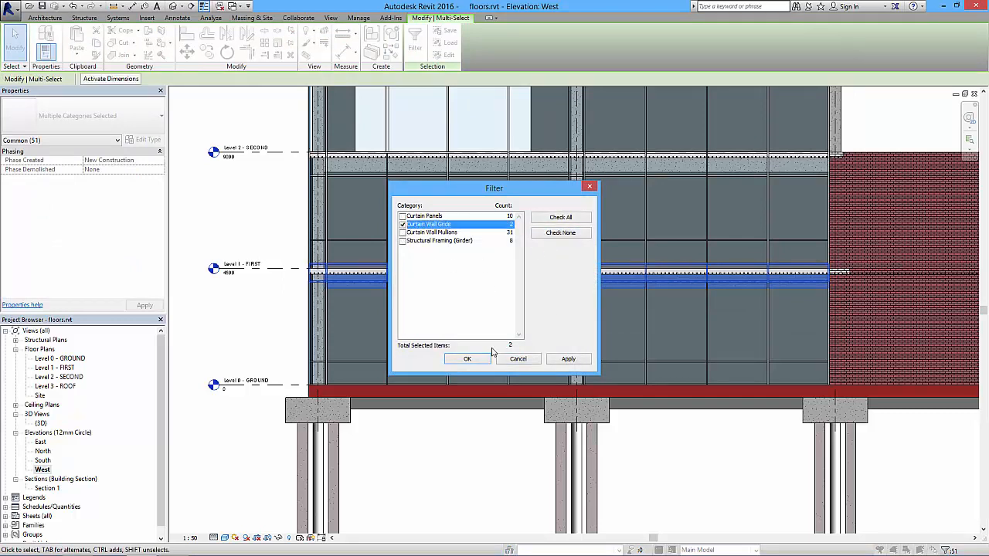
left_click(469, 359)
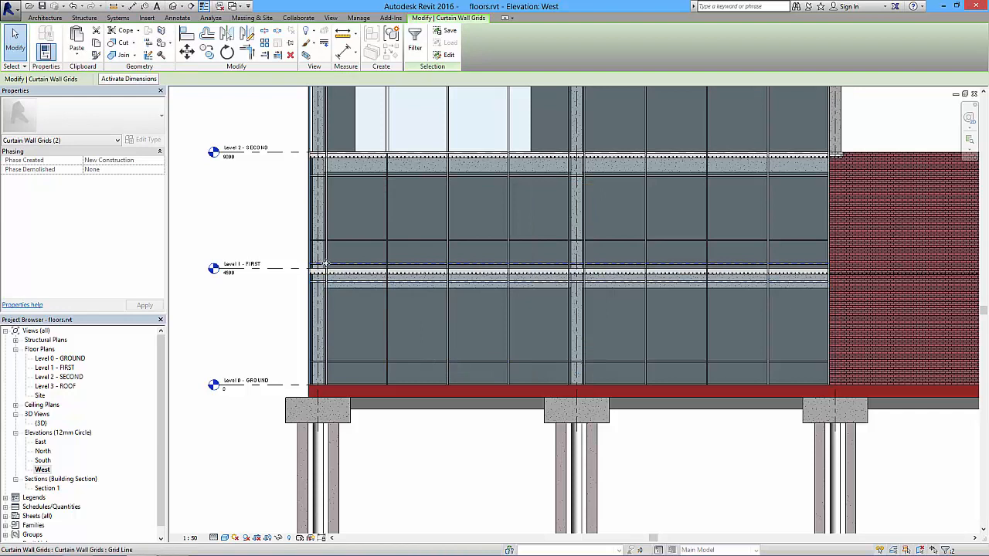
left_click(186, 51)
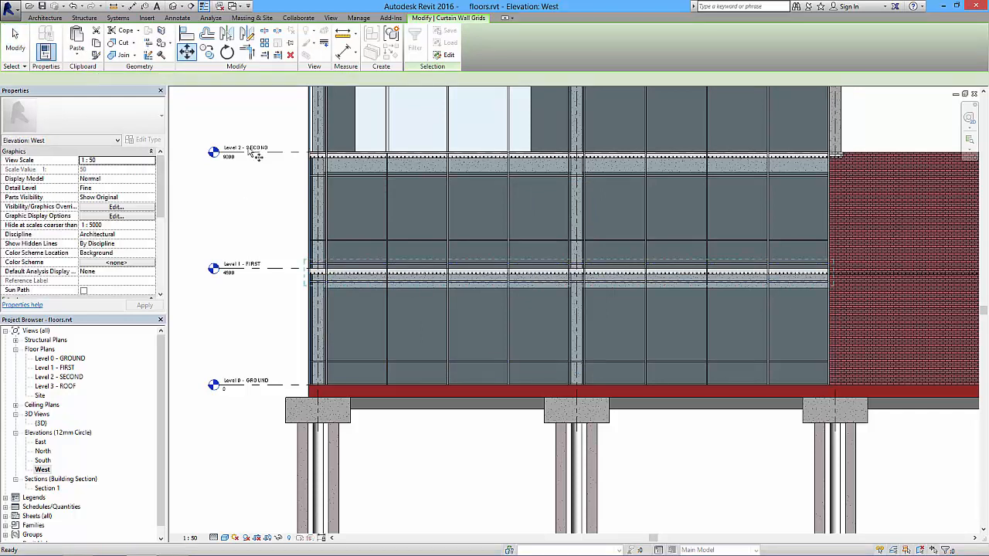
scroll(302, 309, "up", 2)
scroll(301, 309, "up", 2)
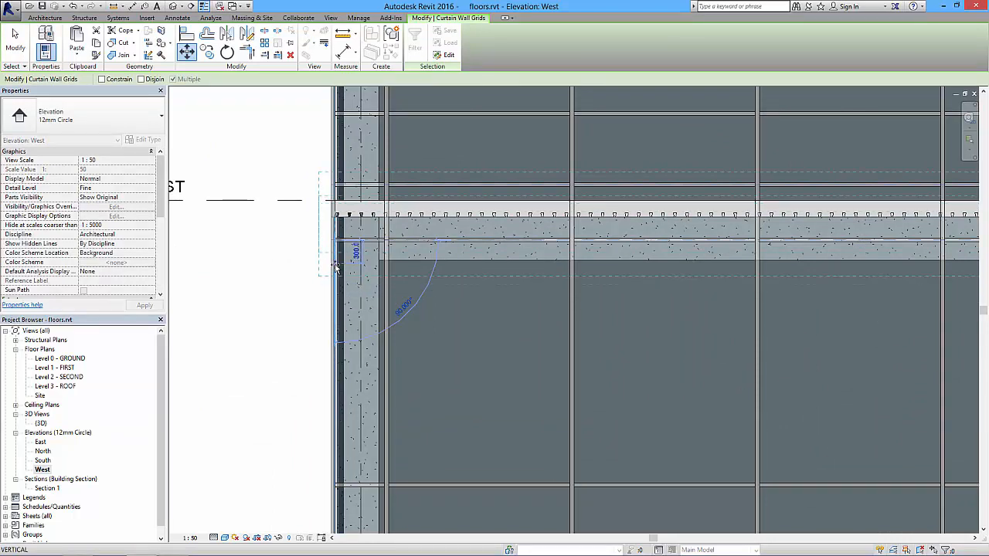
key("Escape")
key("Escape")
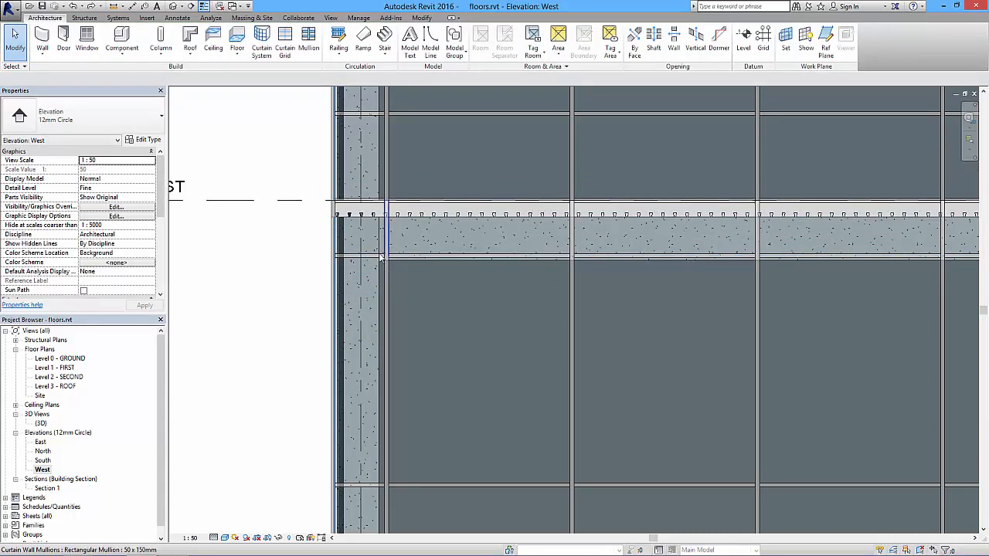
Shift the lower horizontal curtain grid line below Level 1 slightly down to the underside of the beam.
key("Tab")
key("Tab")
left_click(370, 261)
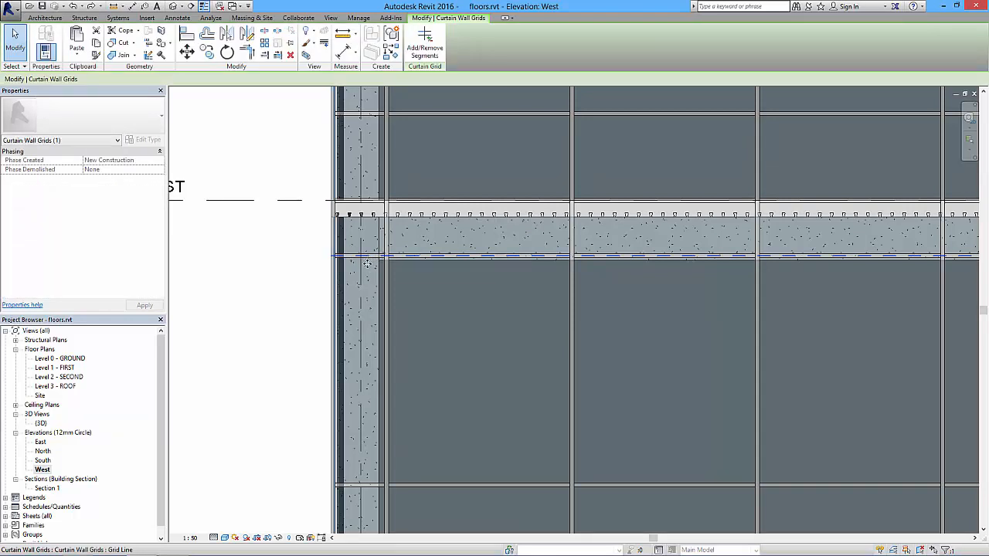
left_click_drag(367, 270, 368, 269)
left_click(237, 264)
scroll(246, 249, "down", 5)
middle_click_drag(425, 251, 469, 314)
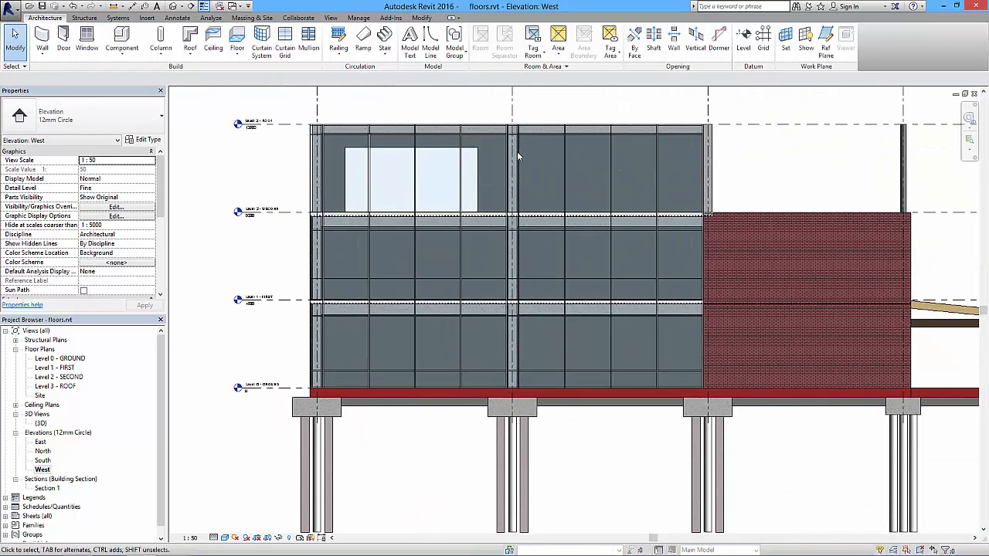
Change the low glazed panel at the north end of the ground floor, just above Level 0, to System Panel: Solid.
scroll(409, 296, "up", 1)
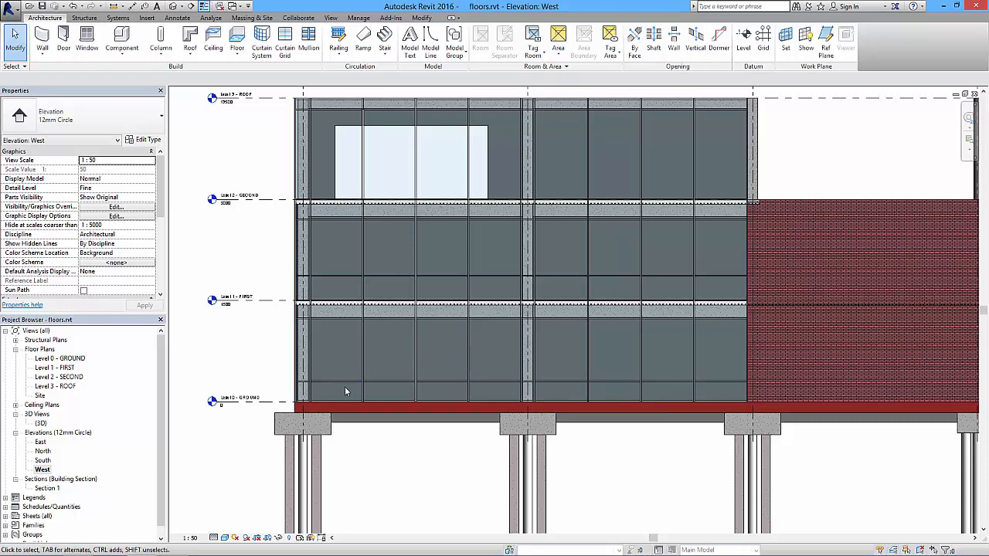
key("Tab")
key("Tab")
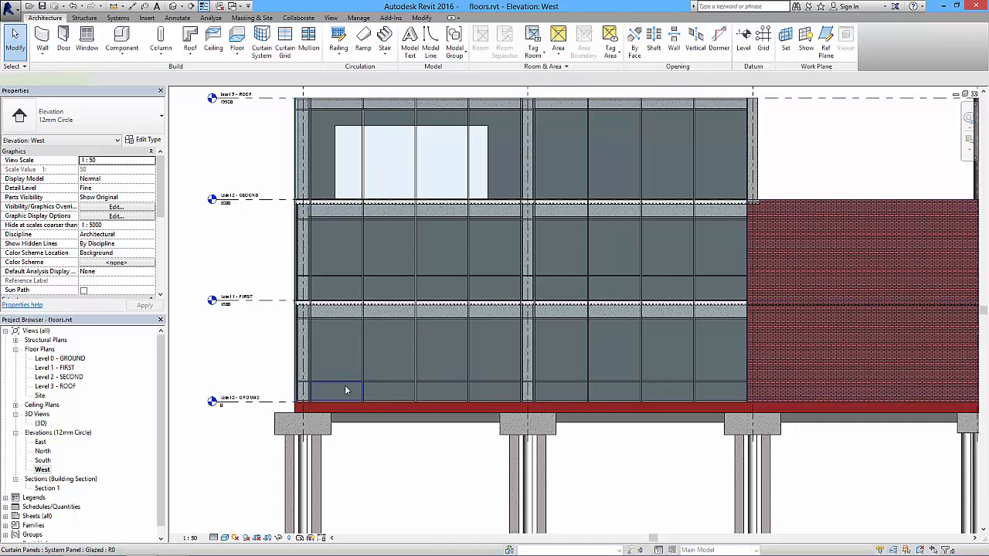
left_click(344, 385)
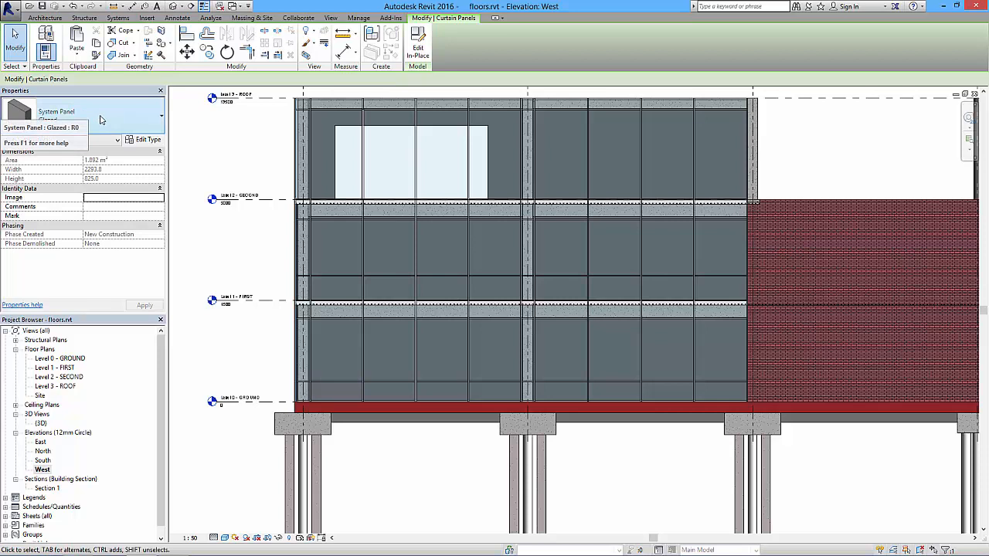
left_click(160, 117)
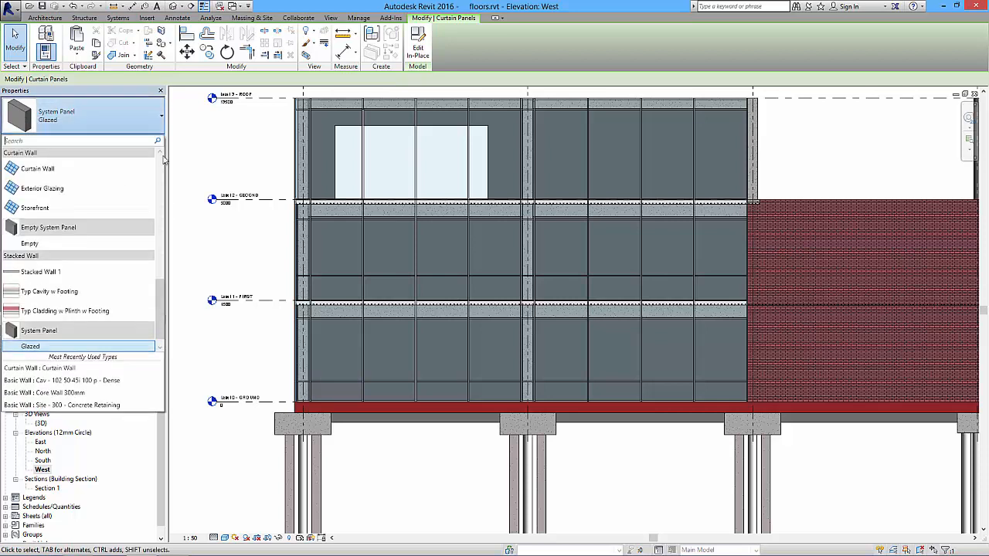
scroll(160, 325, "down", 1)
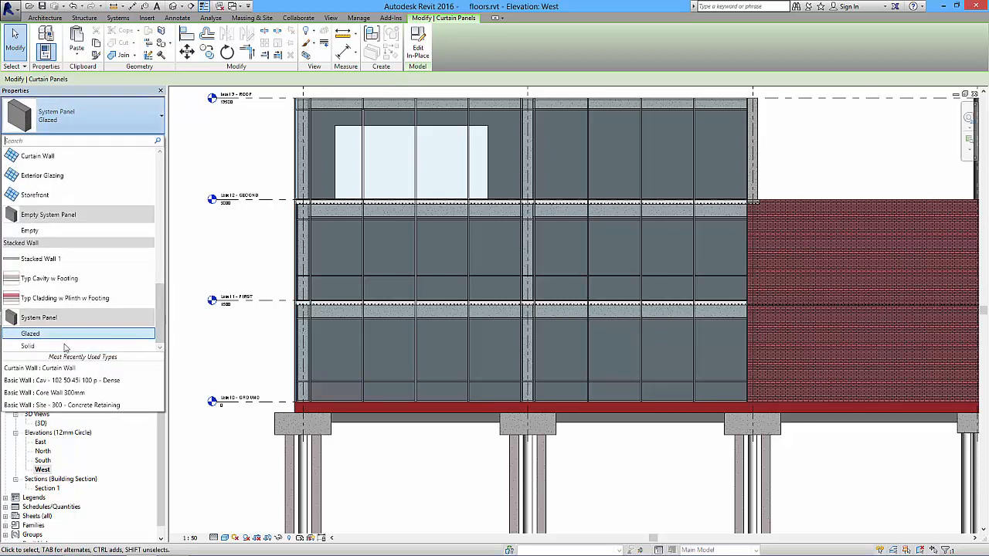
left_click(29, 348)
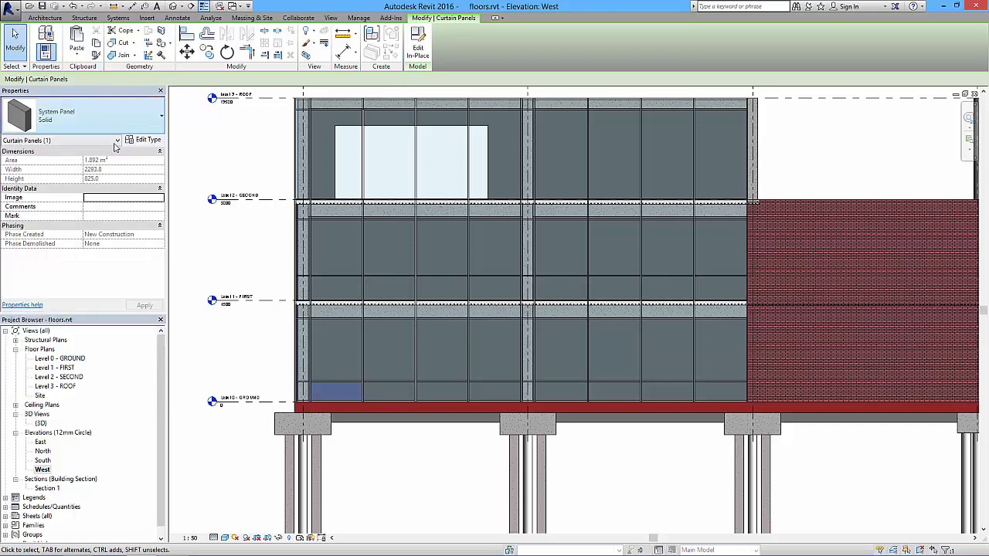
left_click(214, 257)
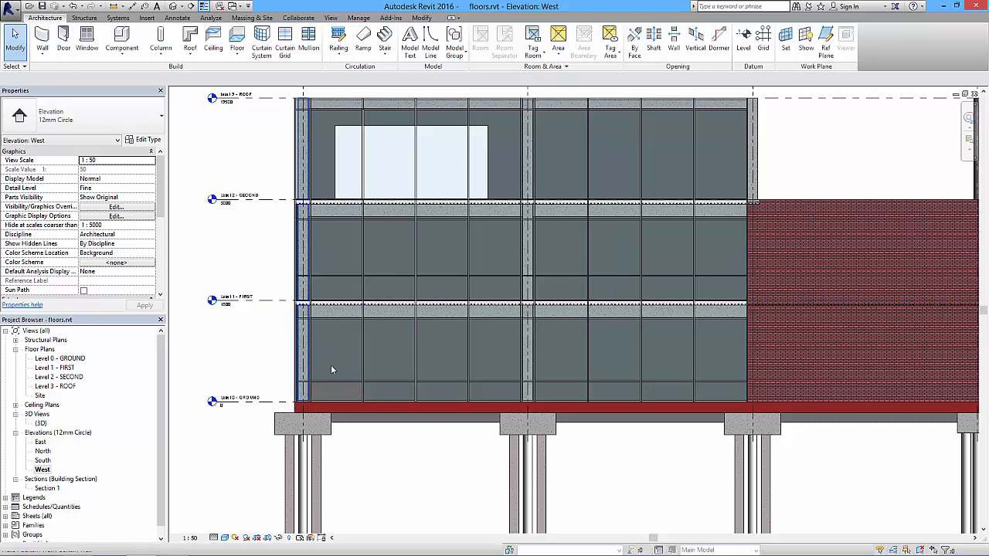
Select the solid ground-floor curtain panel and duplicate its type as "Solid red".
key("Tab")
key("Tab")
key("Tab")
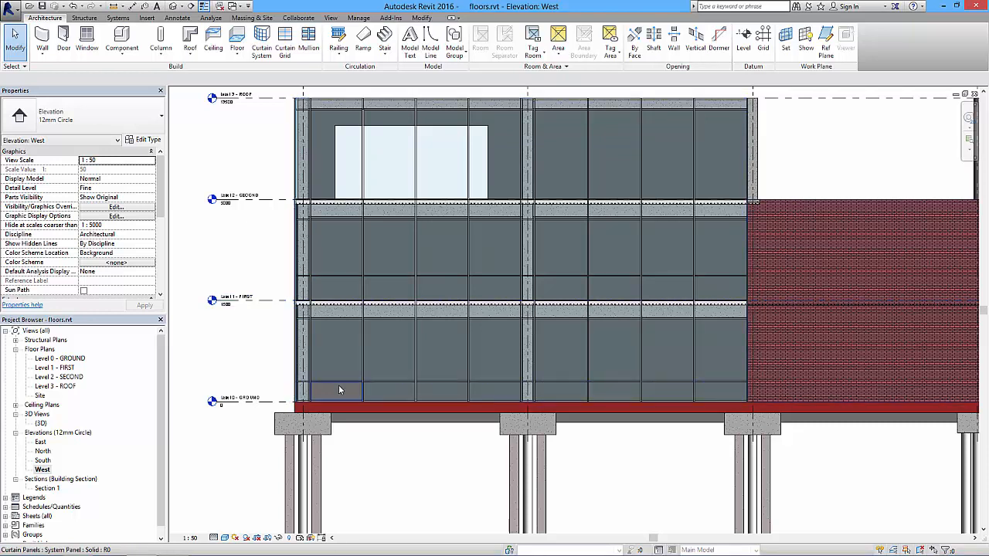
left_click(338, 384)
left_click(144, 139)
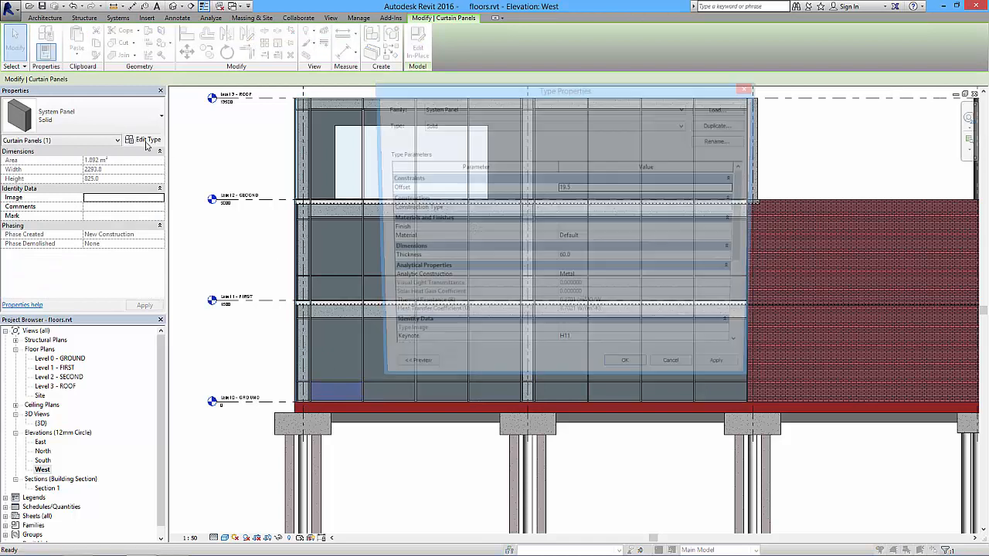
left_click(720, 125)
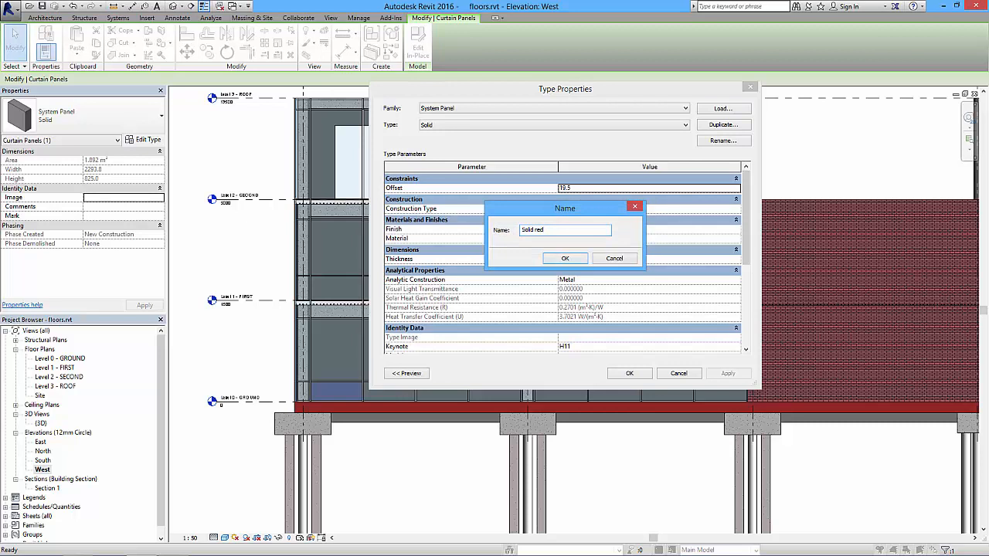
left_click(564, 258)
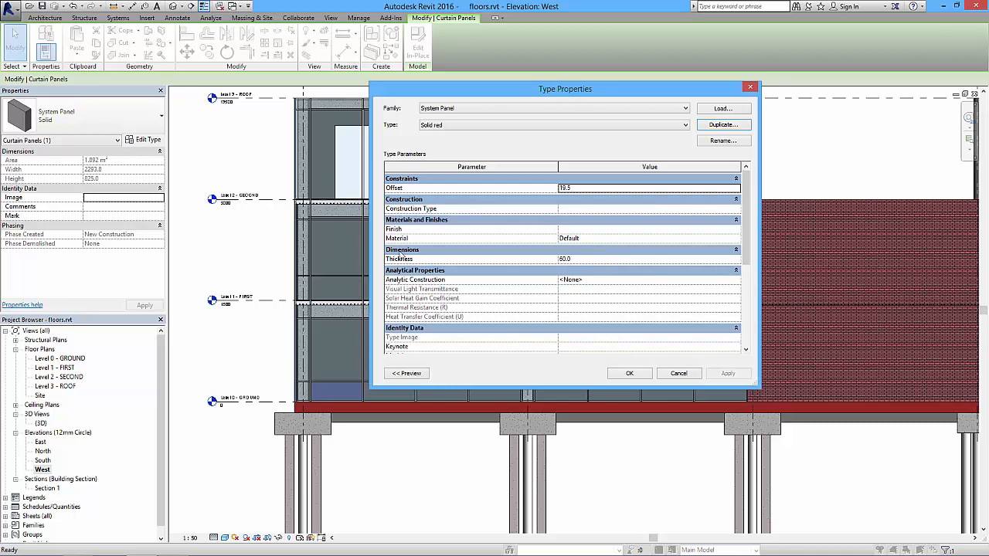
Open the material choice for the Solid red type, enlarge the Material Browser and search the materials for "alu".
left_click(588, 239)
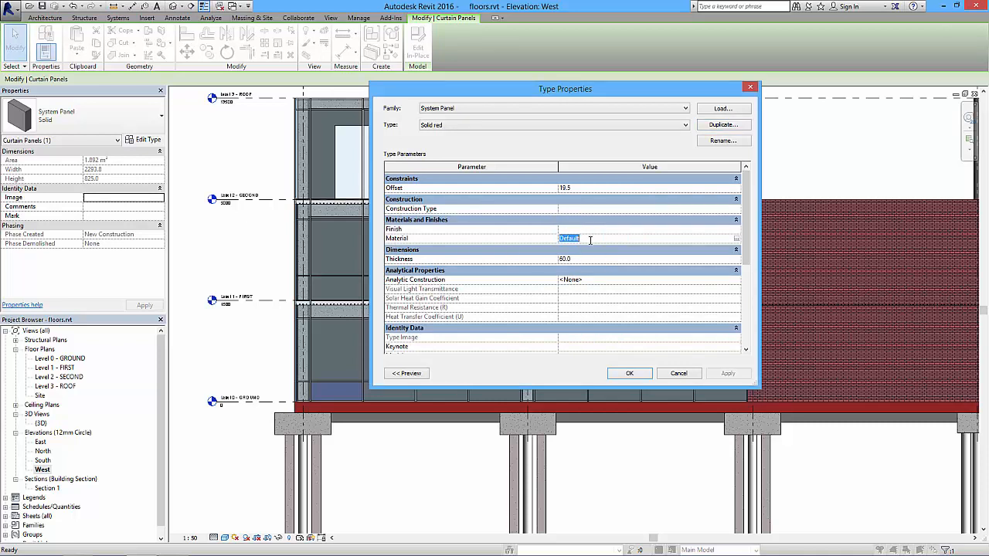
left_click(736, 241)
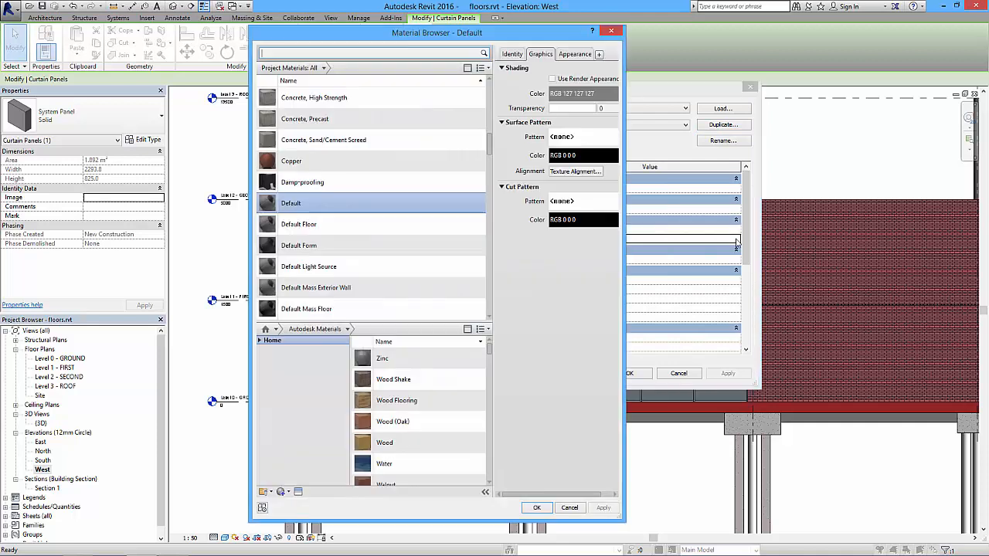
left_click_drag(433, 39, 404, 38)
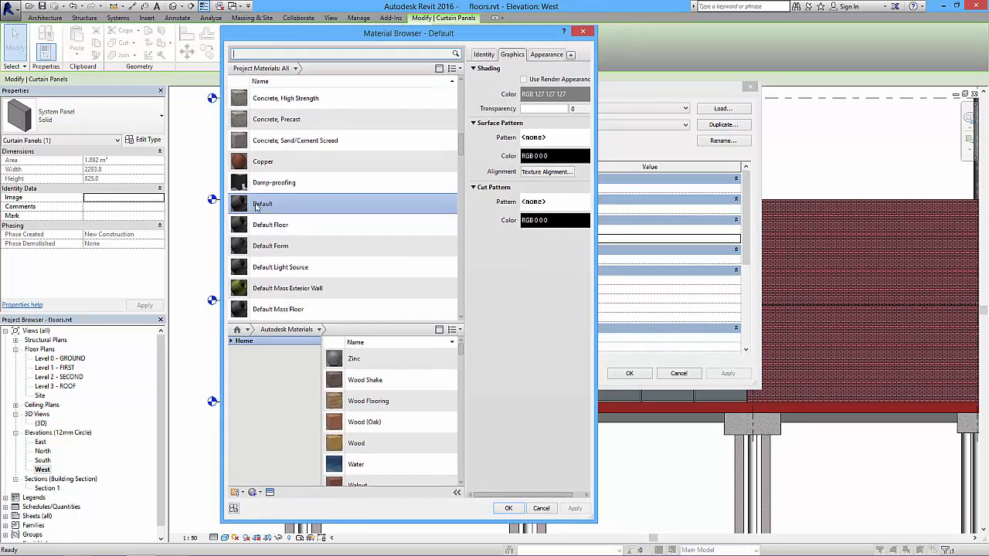
left_click_drag(596, 122, 829, 124)
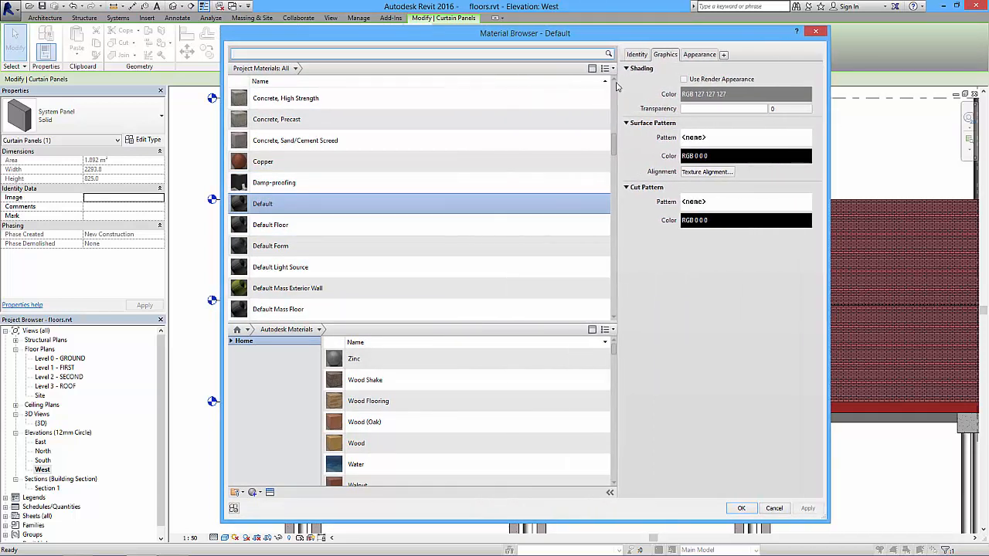
left_click_drag(618, 86, 471, 86)
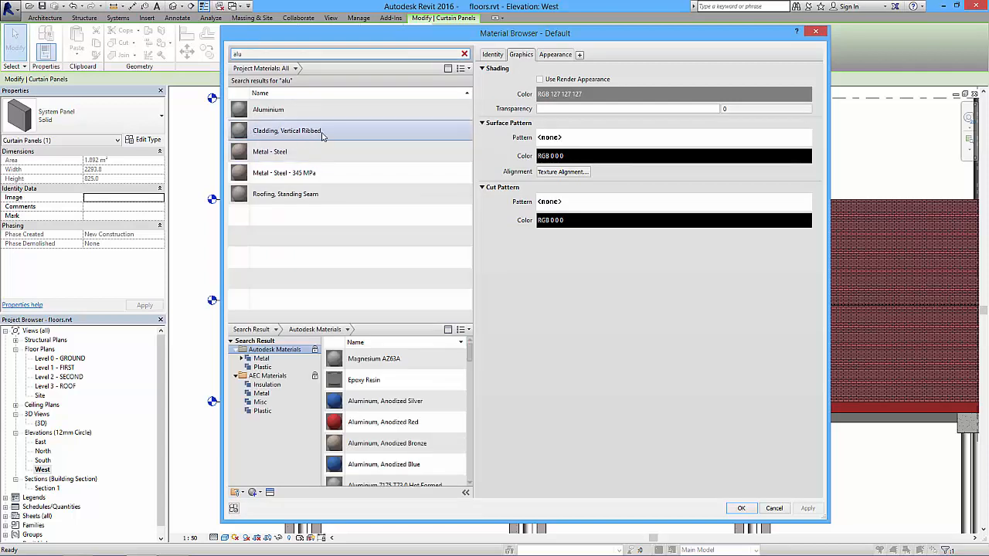
Duplicate the Aluminium material and name the copy "Aluminium Red".
left_click(268, 110)
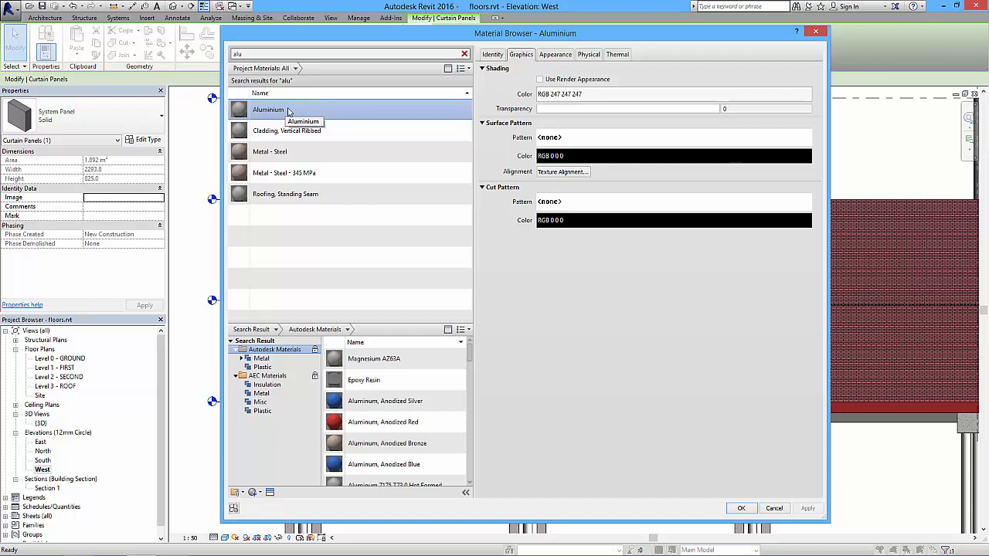
right_click(286, 112)
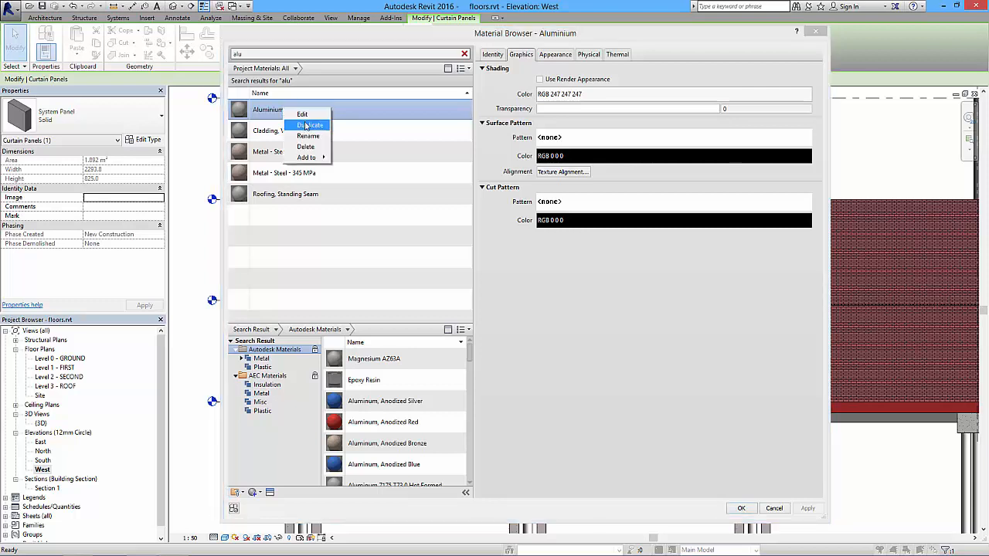
left_click(309, 126)
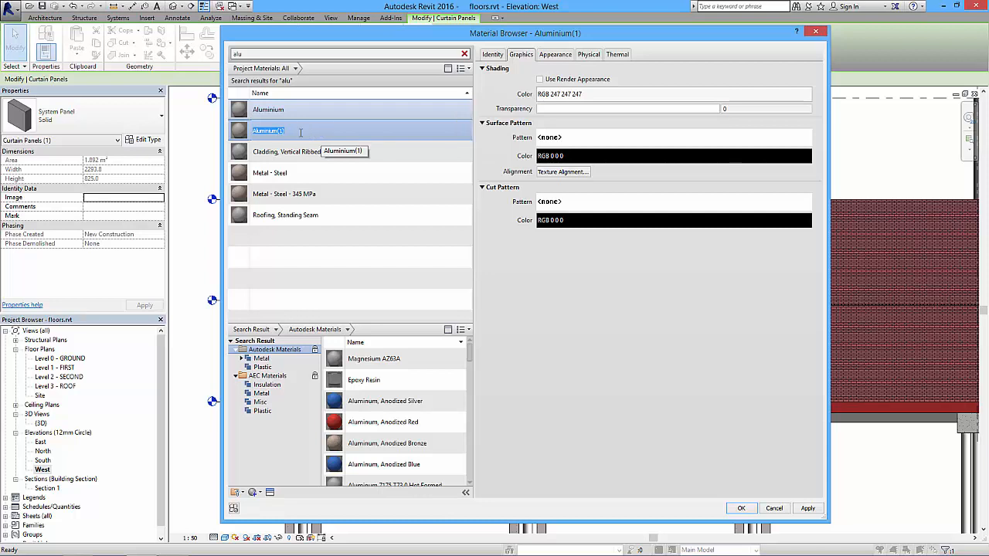
left_click_drag(276, 131, 293, 131)
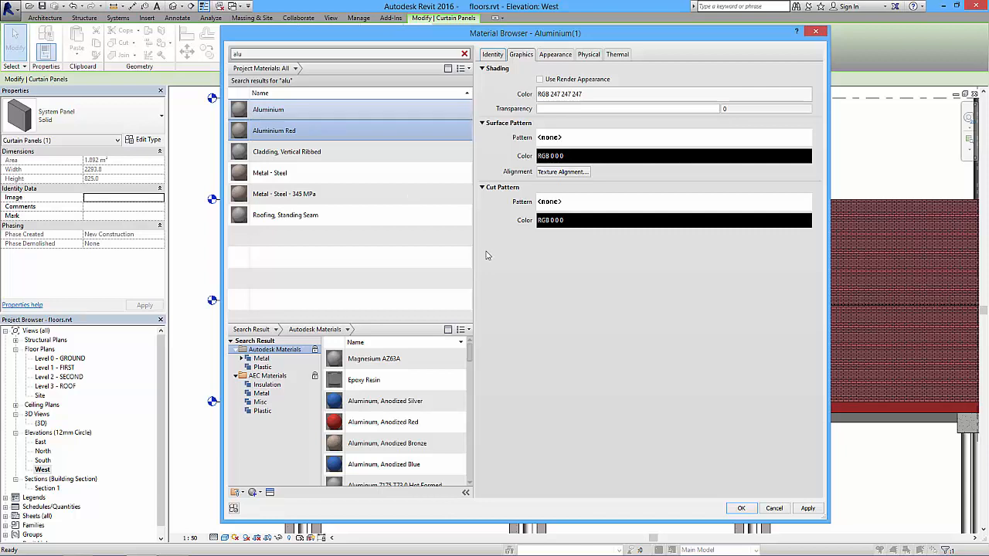
Set the shading colour of Aluminium Red to a dark red, RGB 185 19 44.
left_click(294, 130)
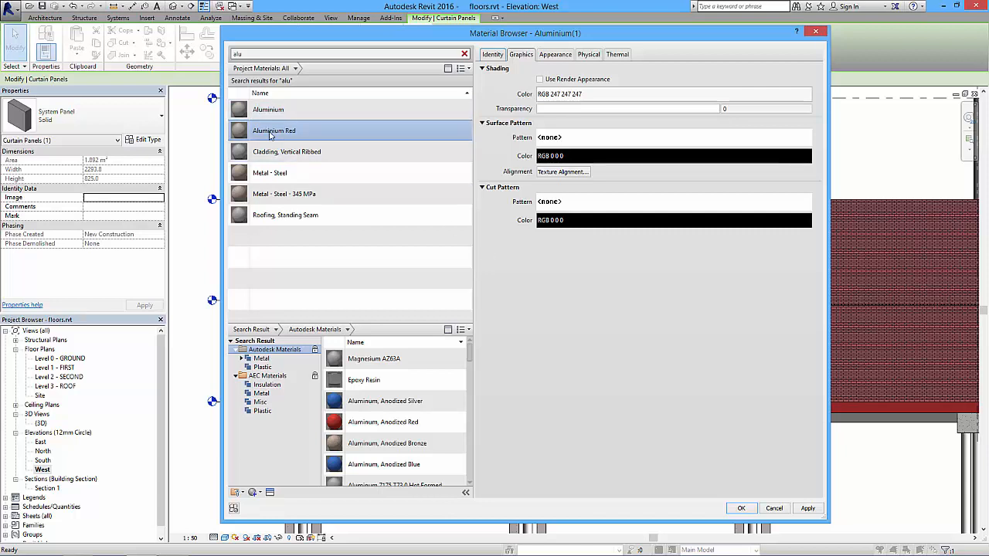
left_click(595, 96)
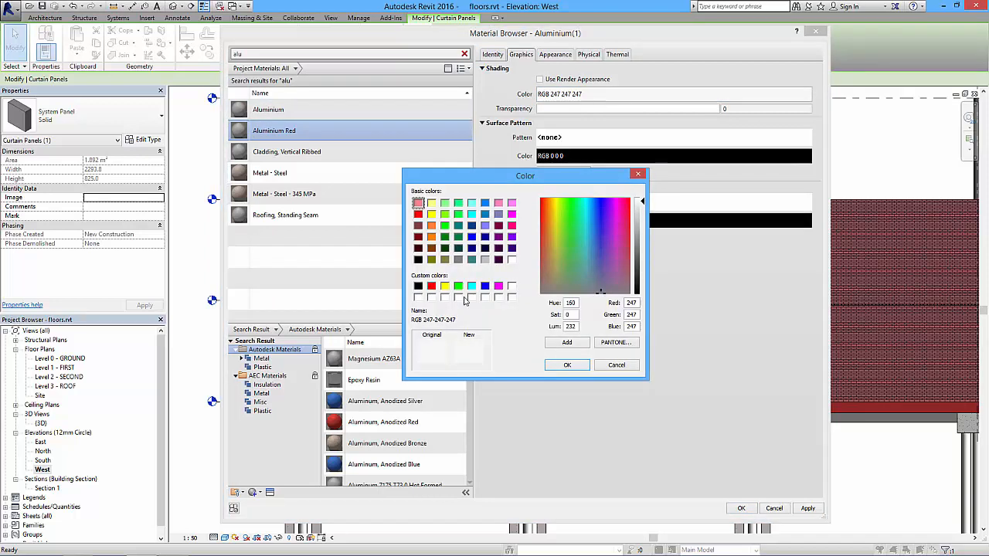
left_click(617, 235)
left_click_drag(640, 204, 641, 260)
left_click(626, 222)
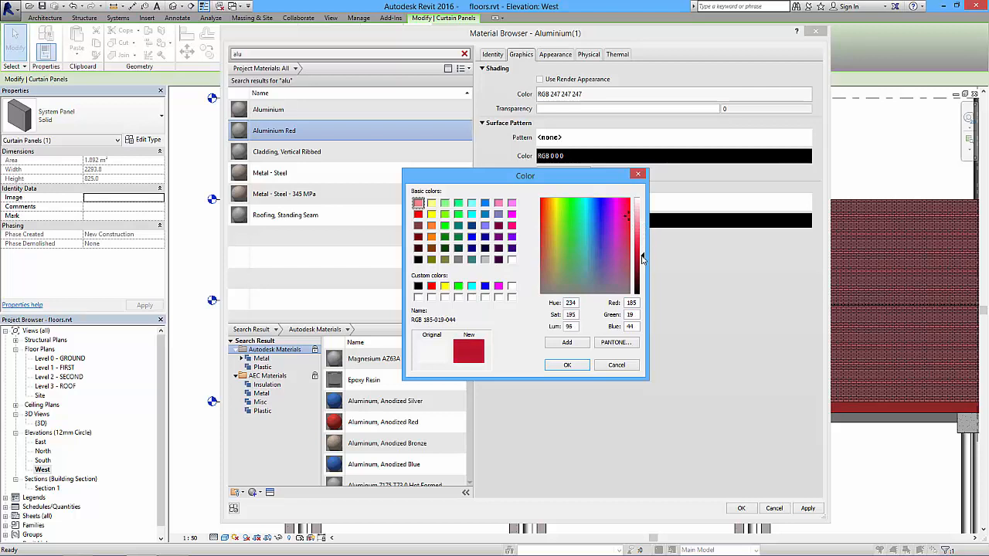
left_click(566, 367)
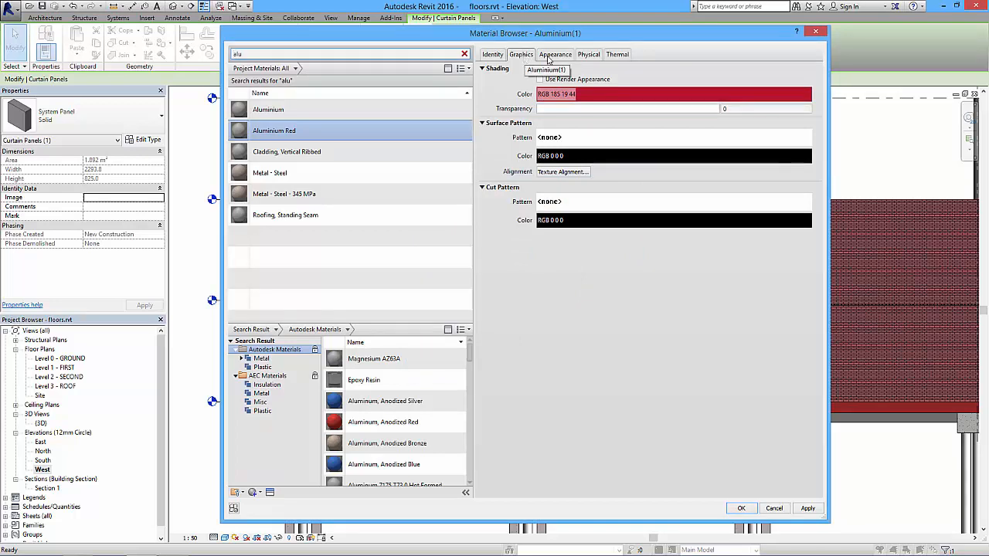
Review the appearance settings of Aluminium Red and duplicate its Satin appearance asset.
left_click(554, 55)
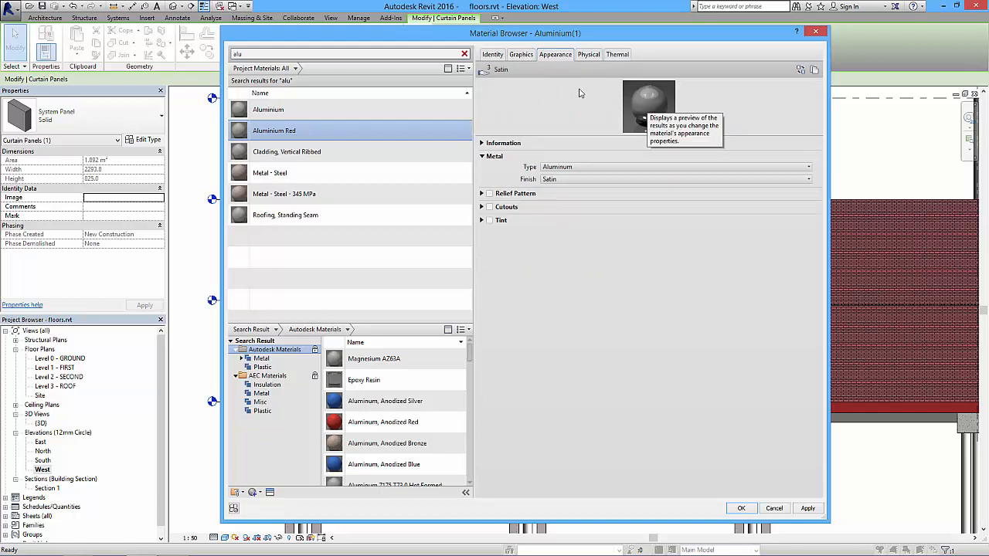
mouse_move(488, 76)
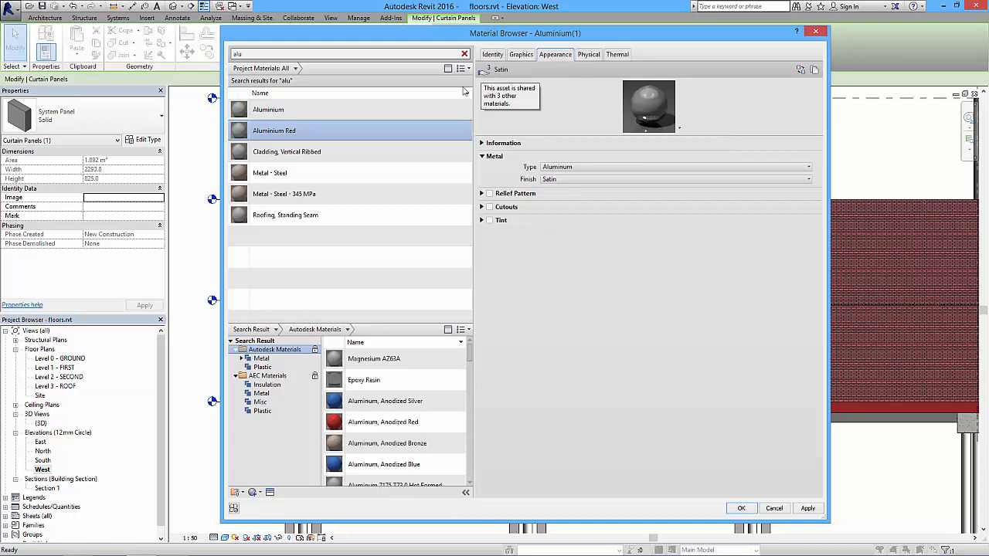
left_click(521, 54)
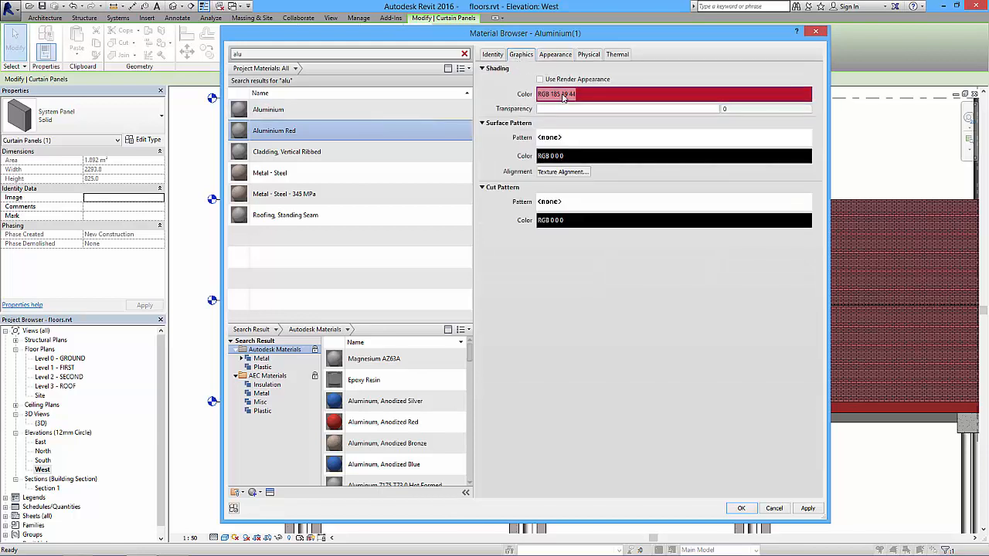
left_click(554, 56)
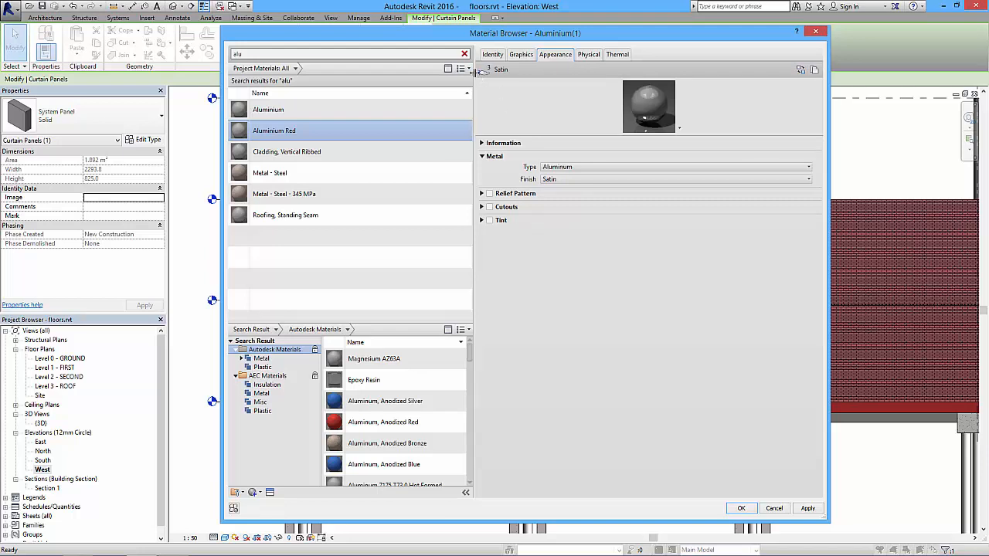
mouse_move(481, 74)
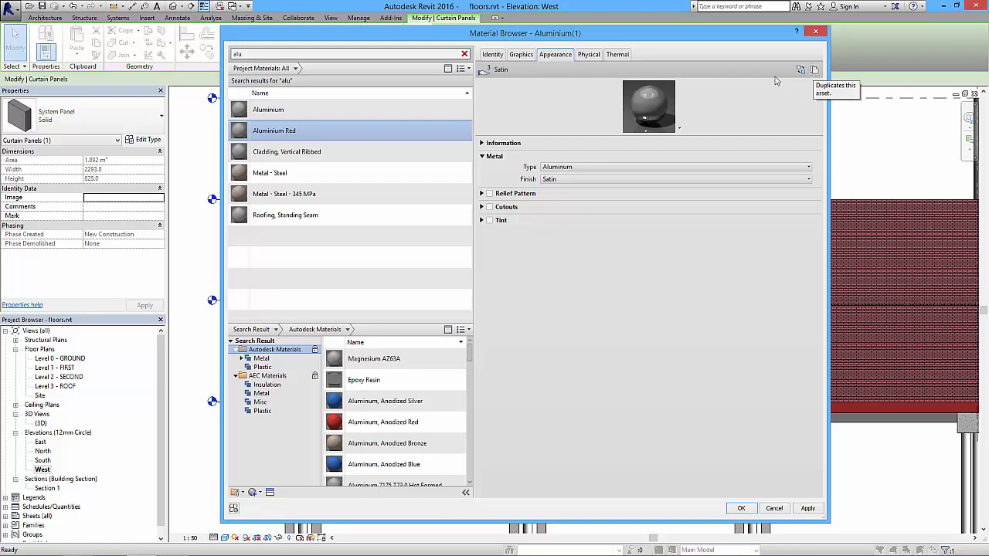
left_click(814, 69)
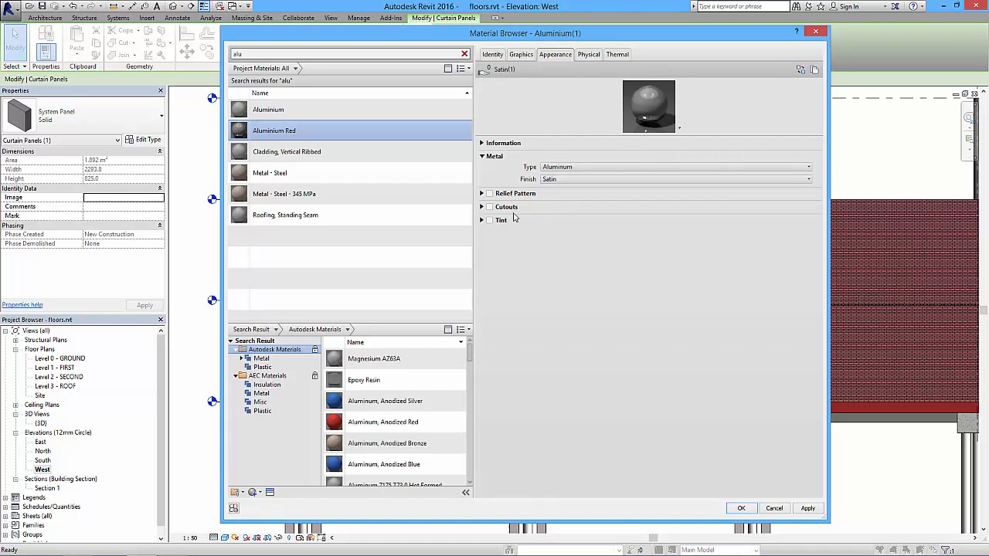
Enable the tint on the duplicated appearance asset and set its colour to dark red, RGB 173 29 39.
left_click(489, 220)
left_click(578, 234)
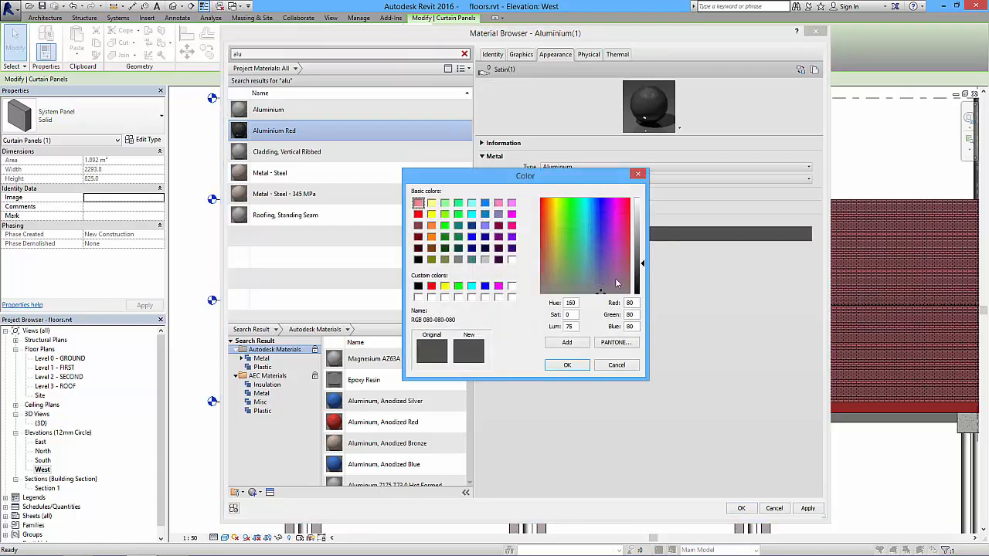
left_click(629, 228)
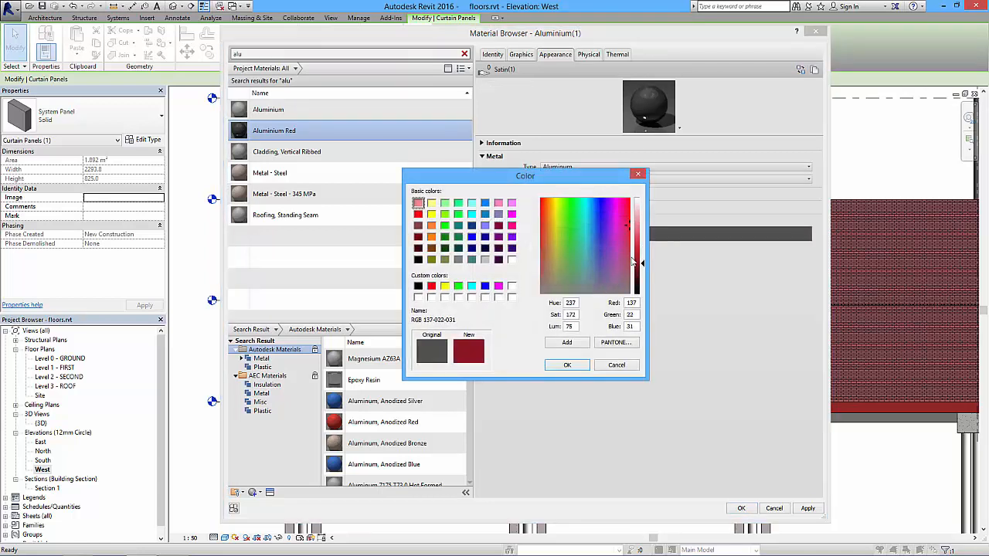
left_click_drag(642, 267, 642, 259)
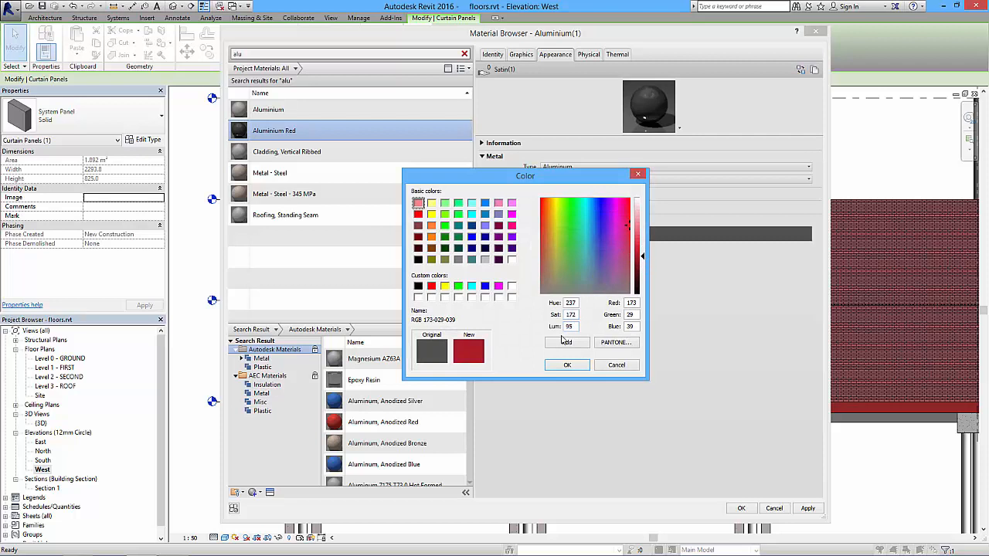
left_click(567, 364)
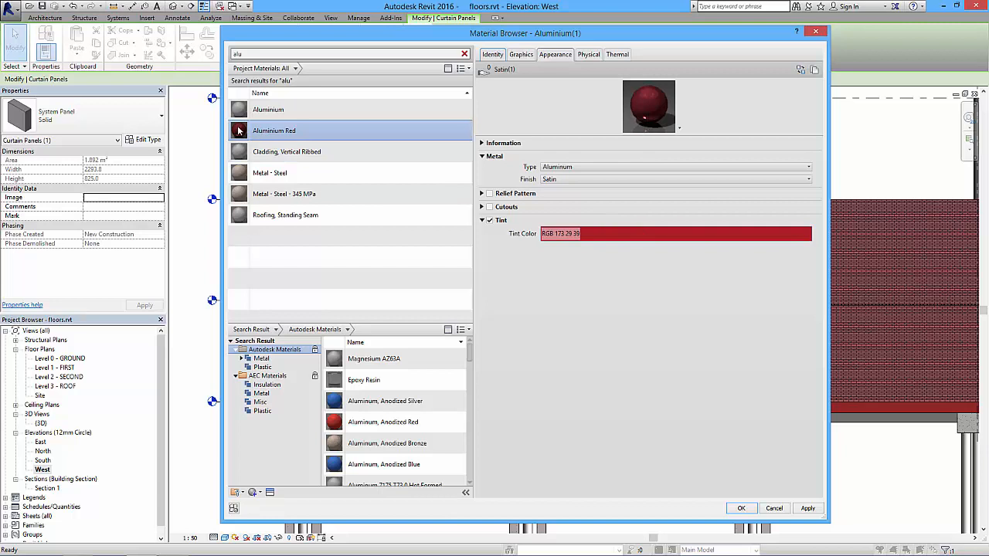
Apply Aluminium Red as the material of the Solid red panel type, confirm the type properties and deselect the panel.
left_click(807, 509)
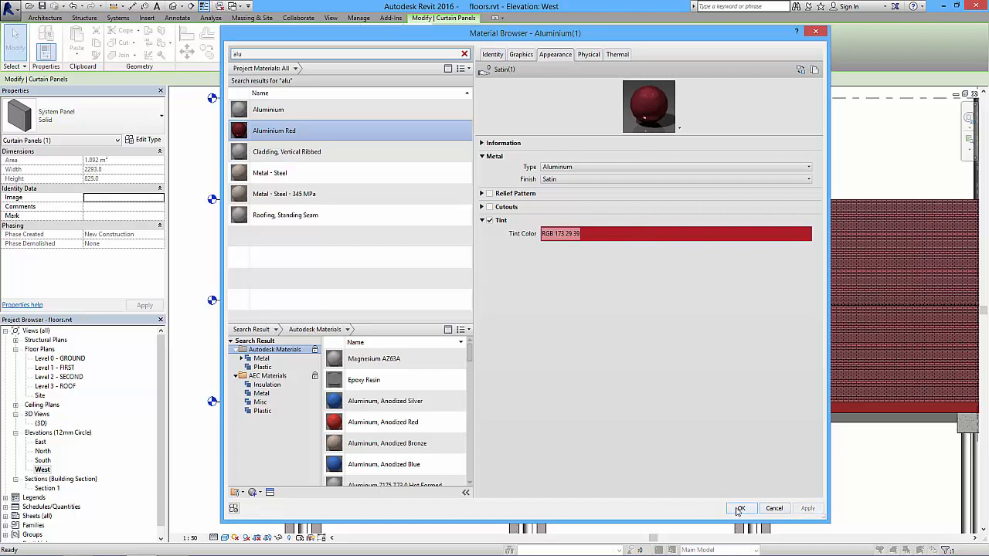
left_click(740, 508)
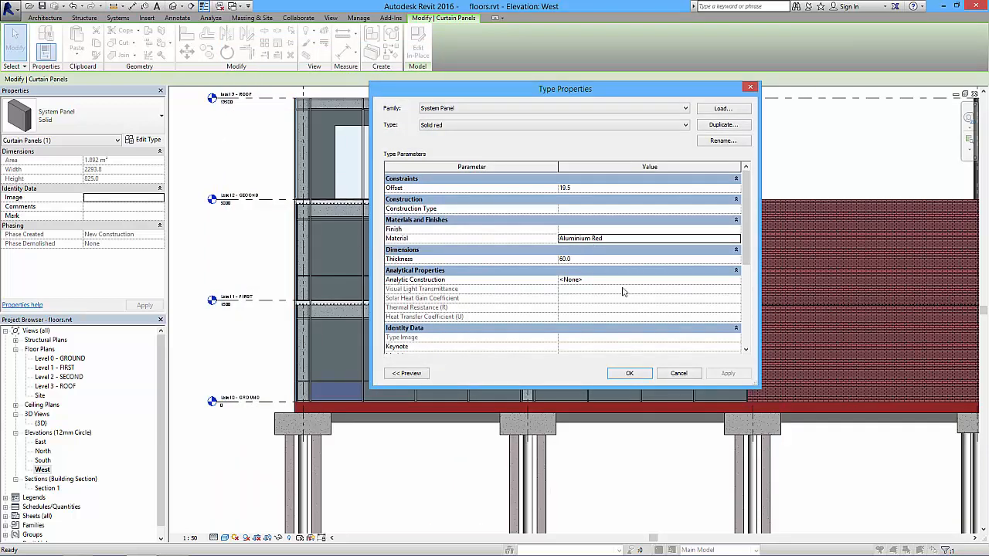
left_click(629, 374)
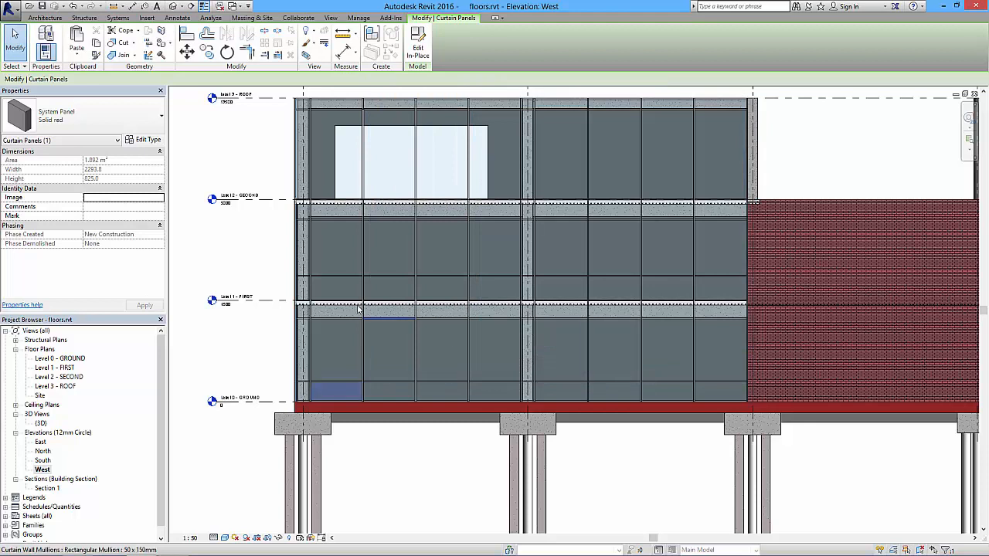
left_click(276, 262)
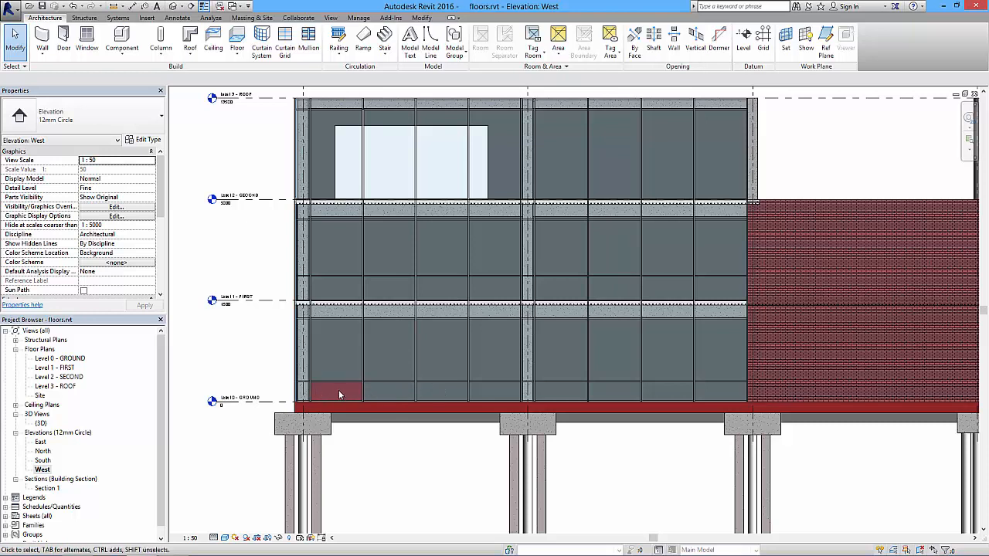
Check the type of the red ground-floor panel, compare with selecting the whole curtain wall, and clear the selection.
scroll(391, 397, "up", 2)
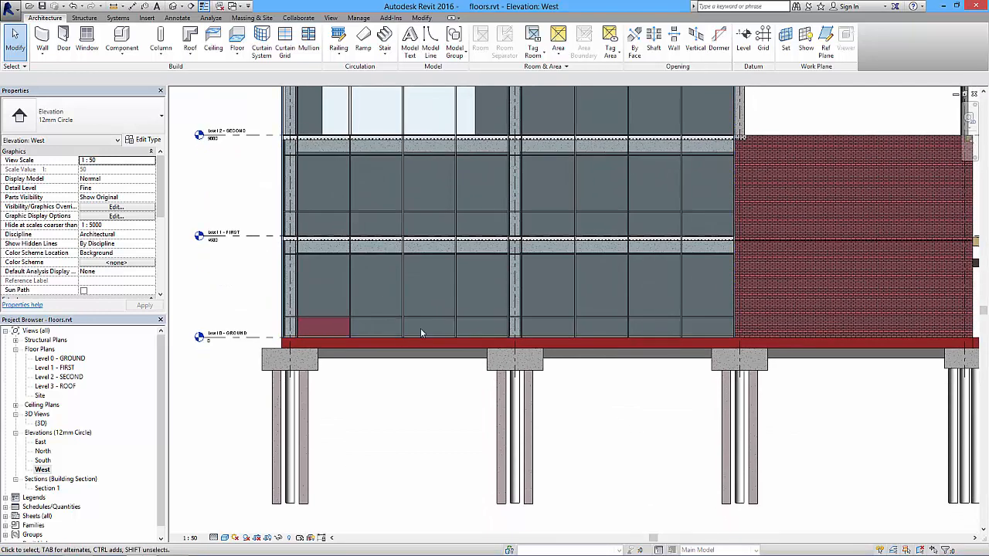
scroll(418, 328, "up", 2)
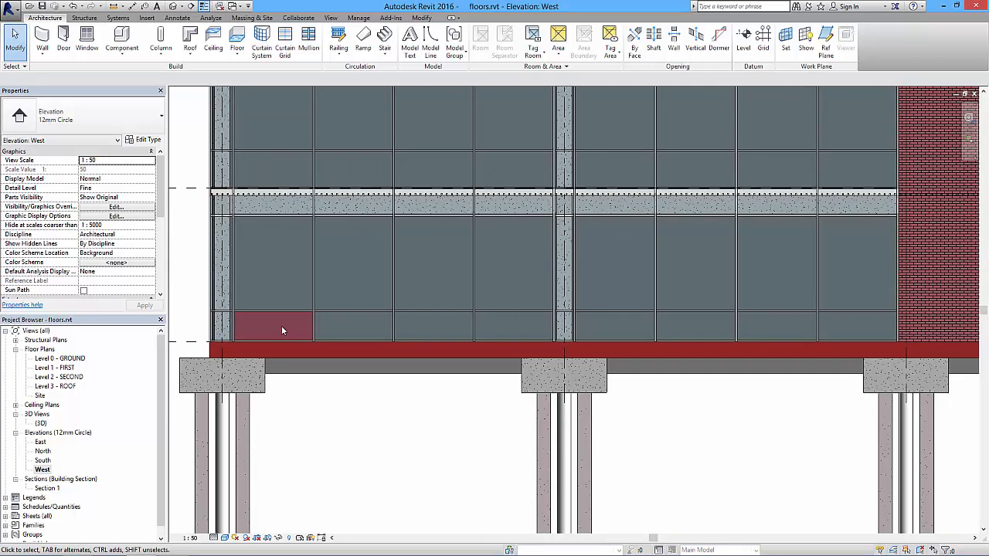
key("Tab")
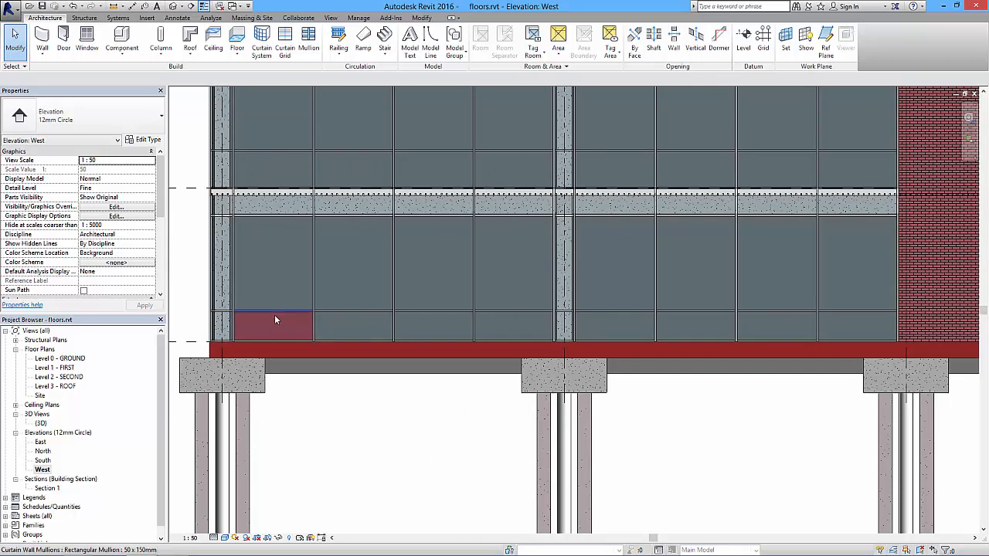
key("Tab")
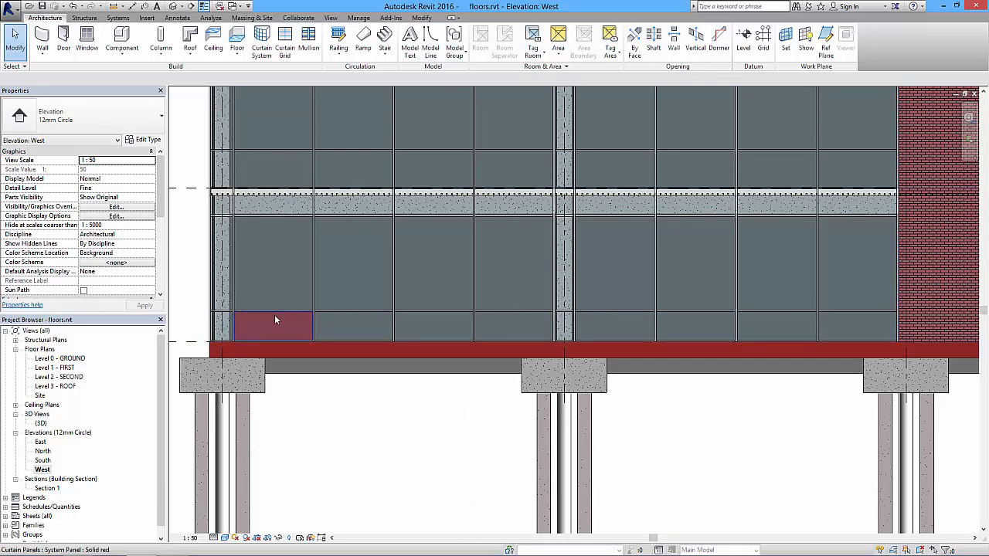
left_click(275, 318)
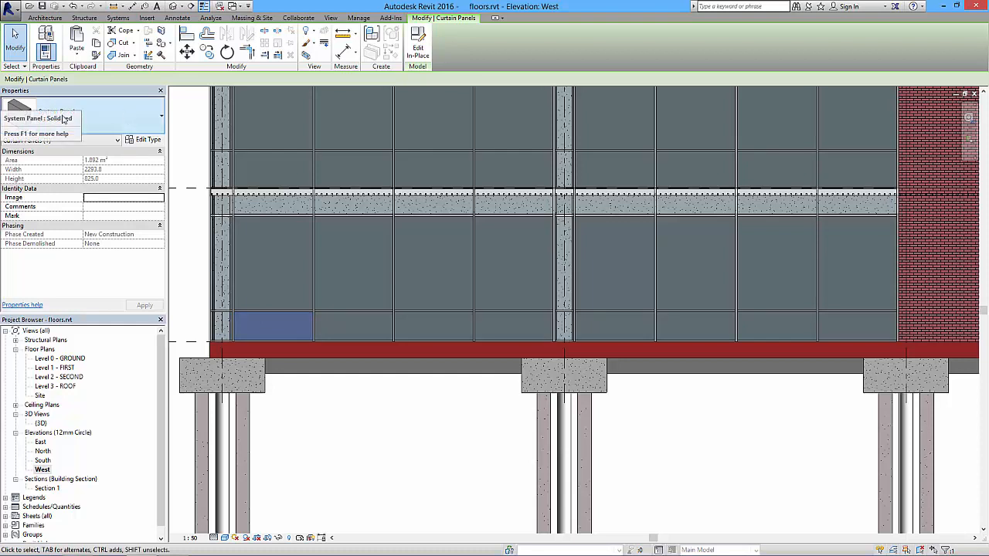
key("Escape")
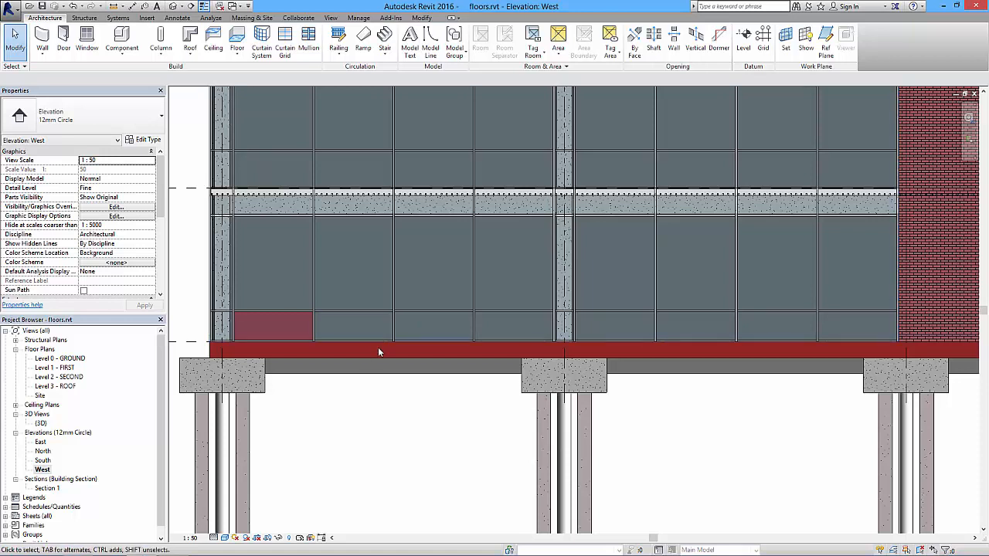
left_click(596, 286)
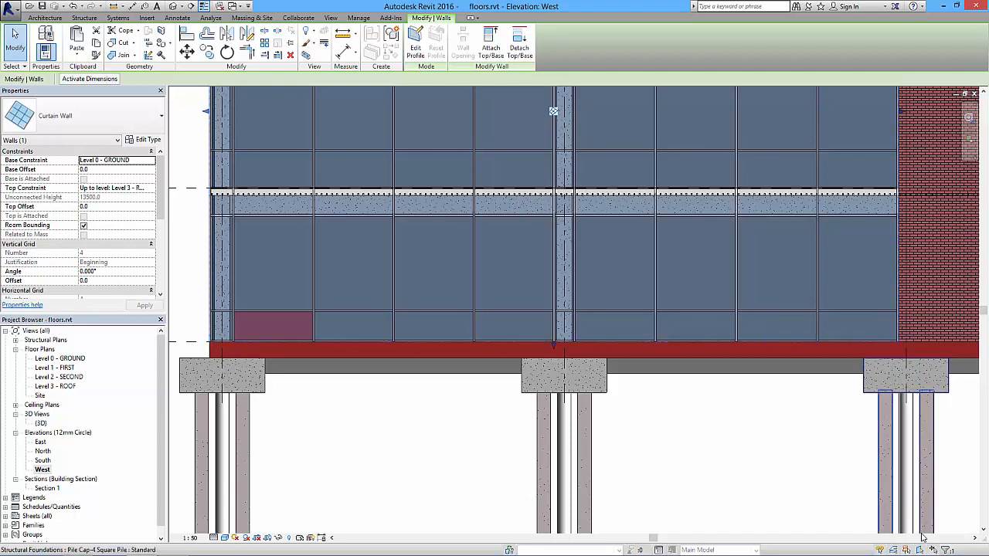
left_click(774, 426)
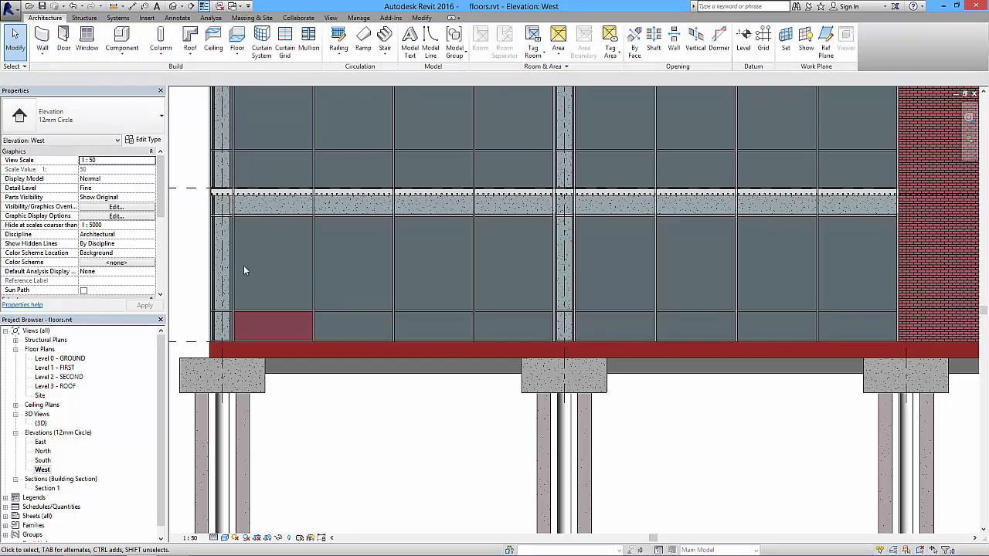
Select the whole low row along the ground floor and filter the selection to curtain panels only, excluding grids and mullions.
left_click_drag(183, 279, 922, 371)
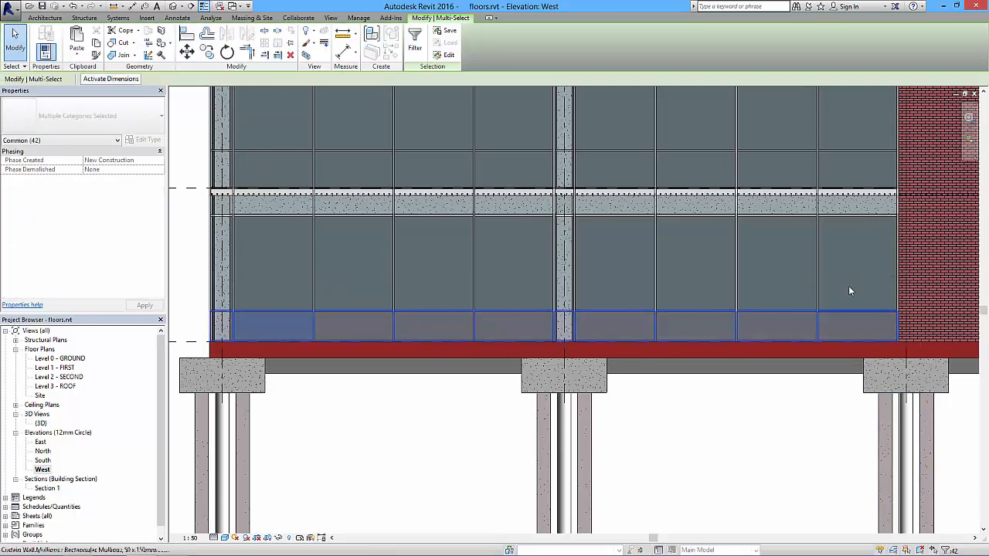
left_click(415, 45)
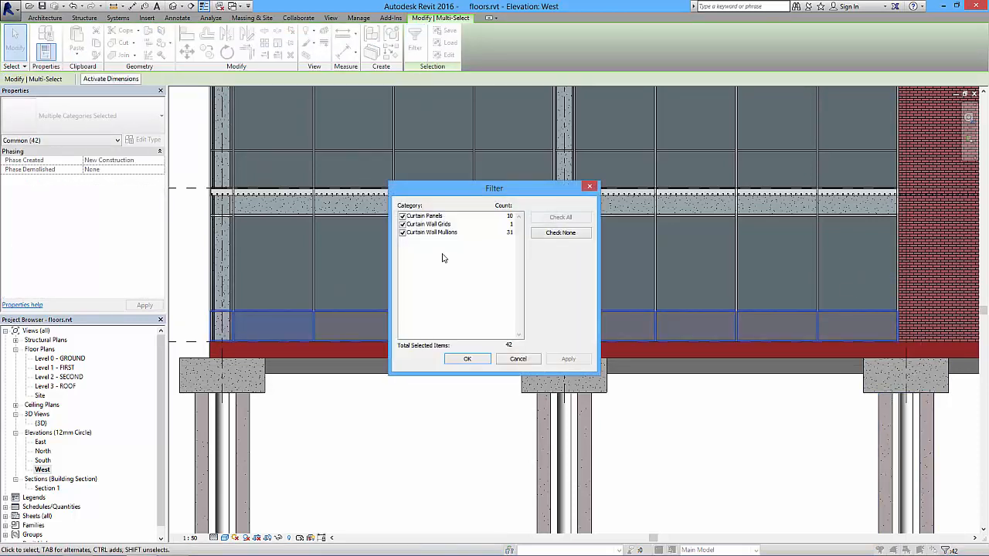
left_click(402, 224)
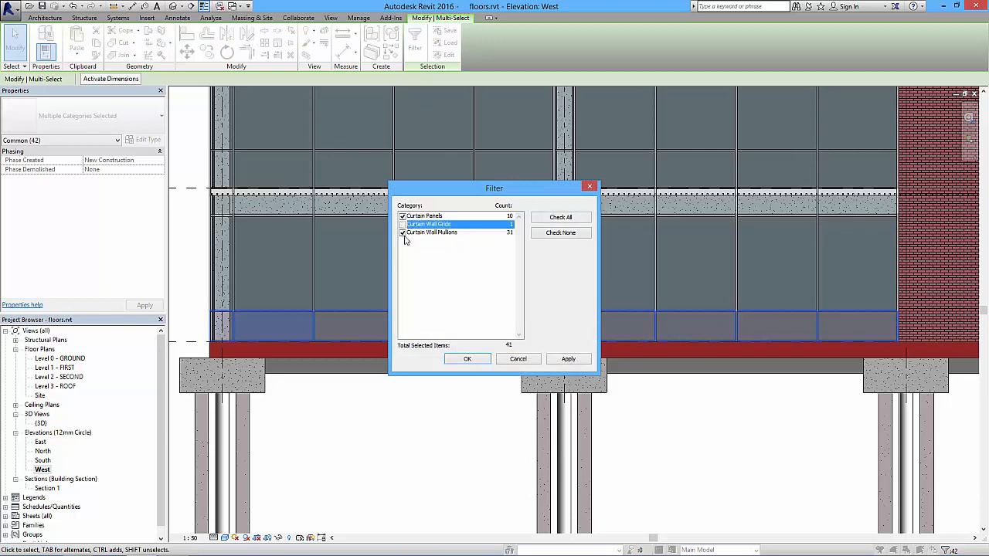
left_click(403, 232)
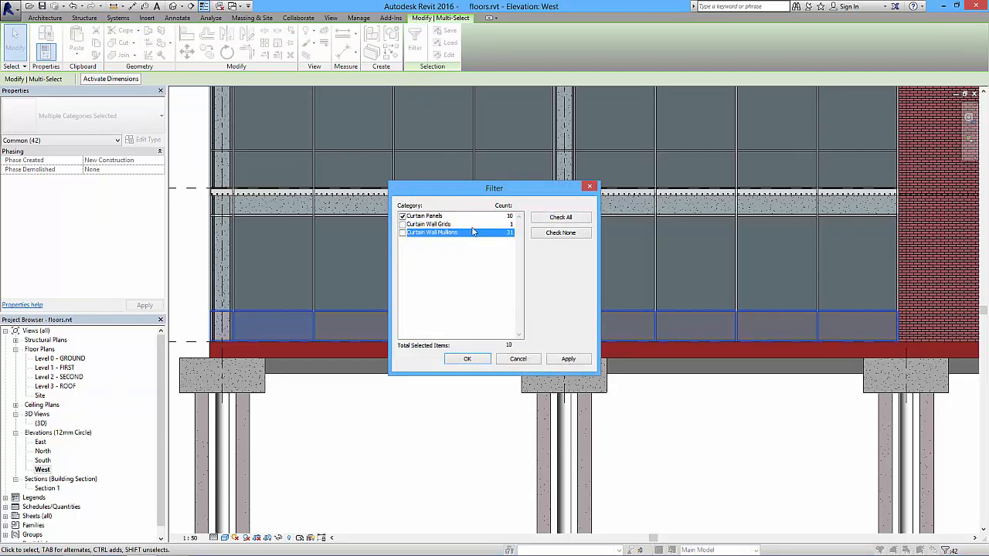
left_click(468, 359)
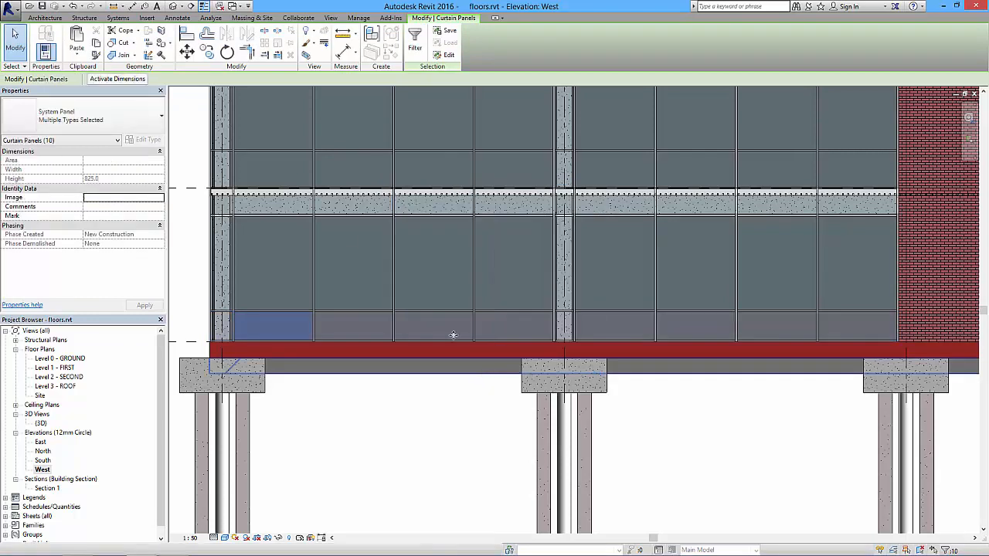
Change the selected ground-floor panels to the System Panel type Solid red and clear the selection.
left_click(120, 119)
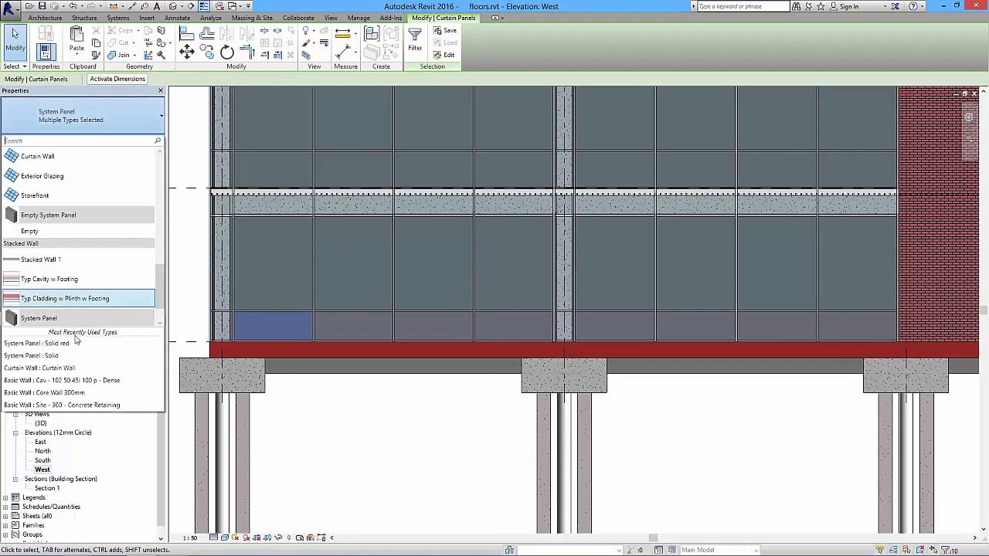
scroll(140, 312, "down", 1)
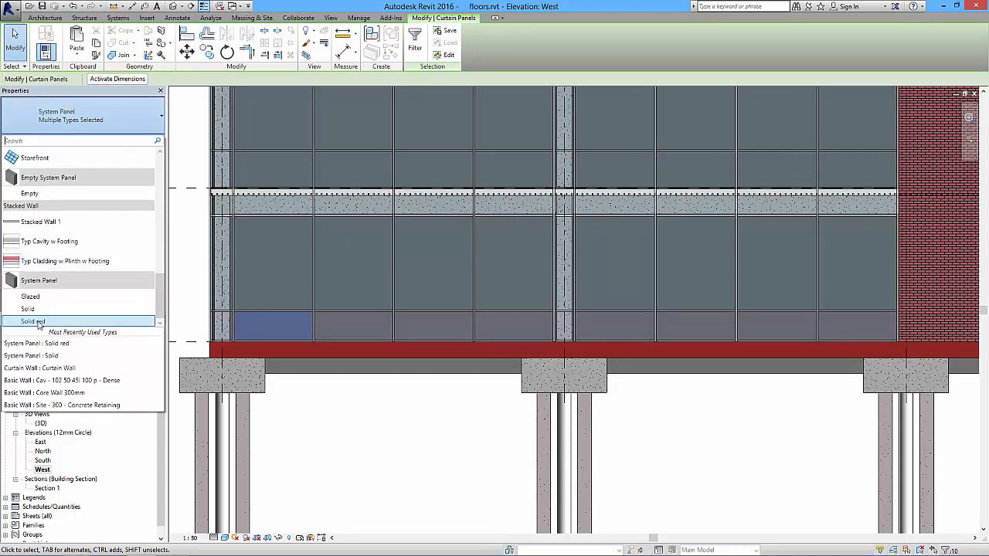
left_click(131, 326)
left_click(391, 448)
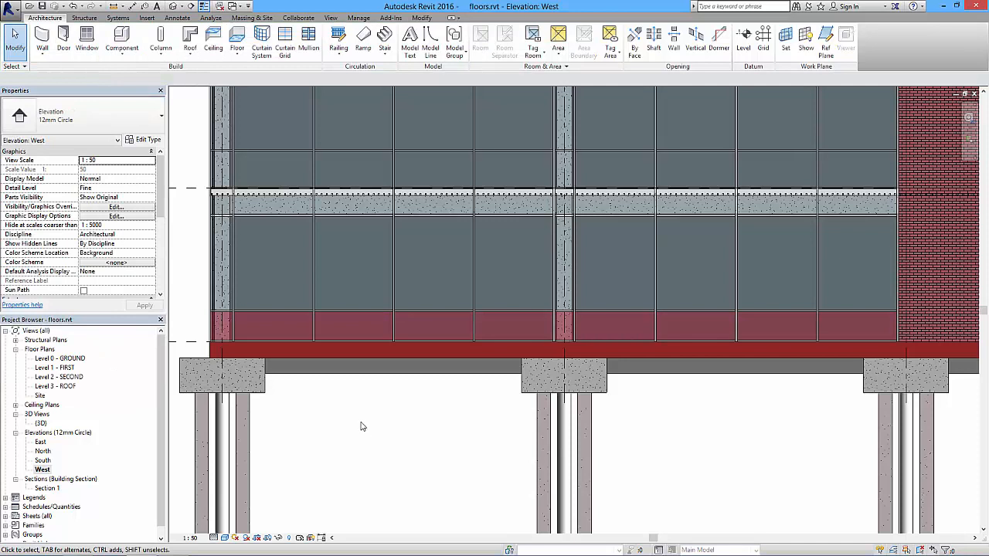
Select the bands across the Level 1 and Level 2 slabs together with the full-height strip in front of the middle column.
scroll(359, 414, "down", 2)
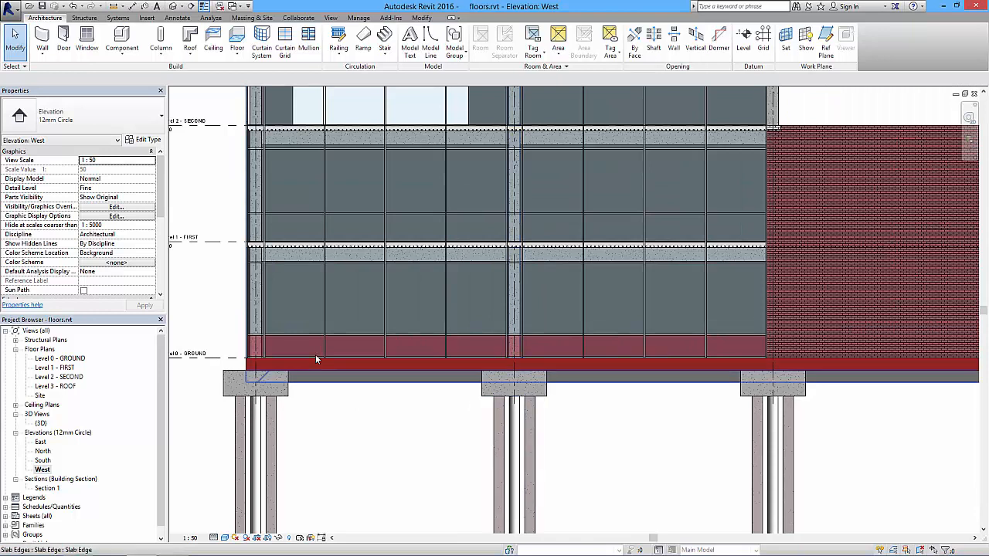
left_click_drag(241, 238, 788, 264)
scroll(618, 290, "down", 4)
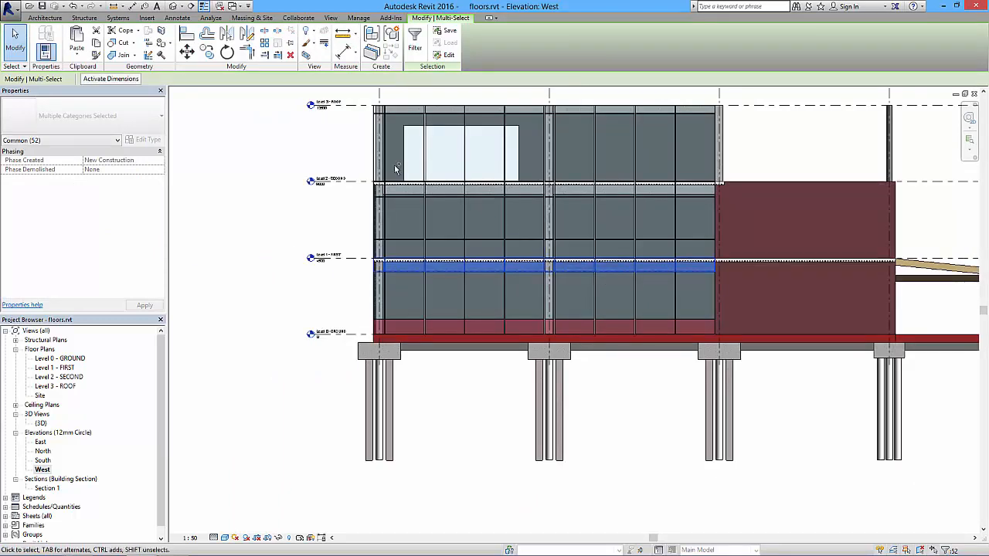
left_click_drag(365, 176, 731, 226, "ctrl")
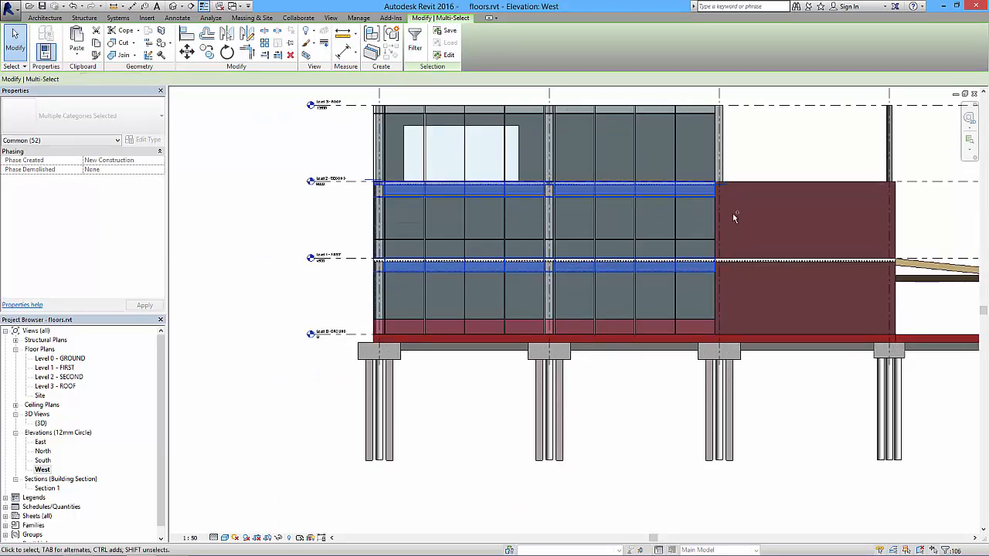
left_click_drag(534, 91, 572, 353, "ctrl")
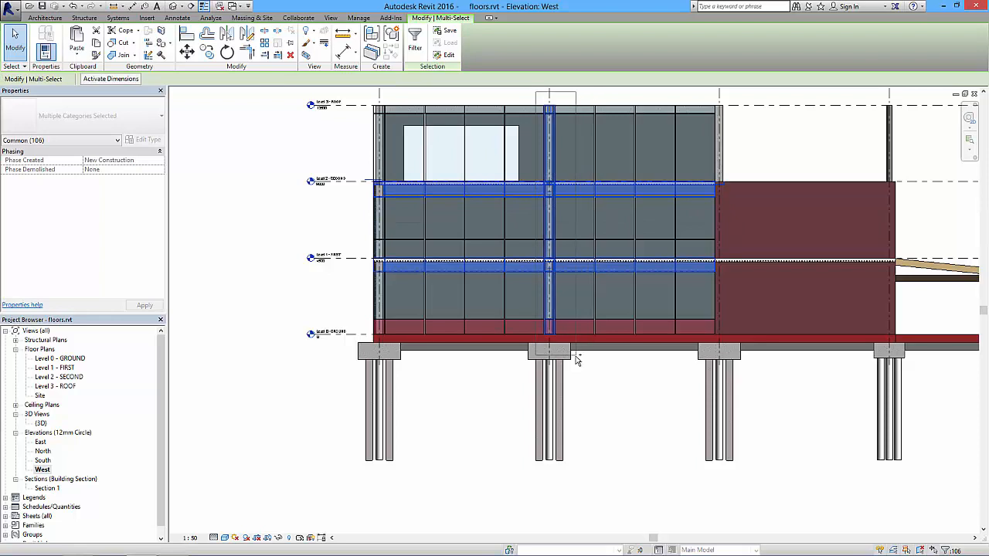
Filter the selection to curtain panels only, change them to the System Panel type Solid red, and clear the selection.
left_click(415, 40)
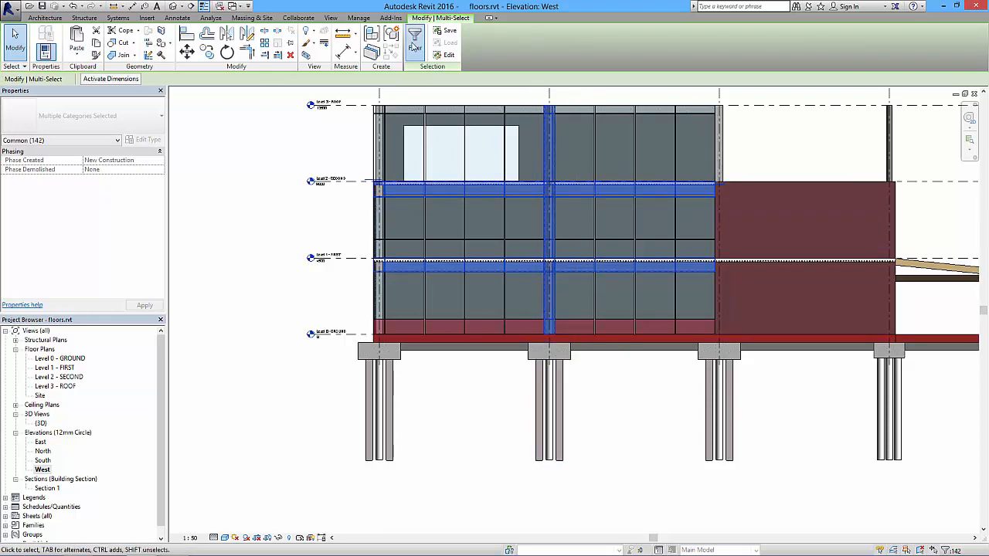
left_click(560, 233)
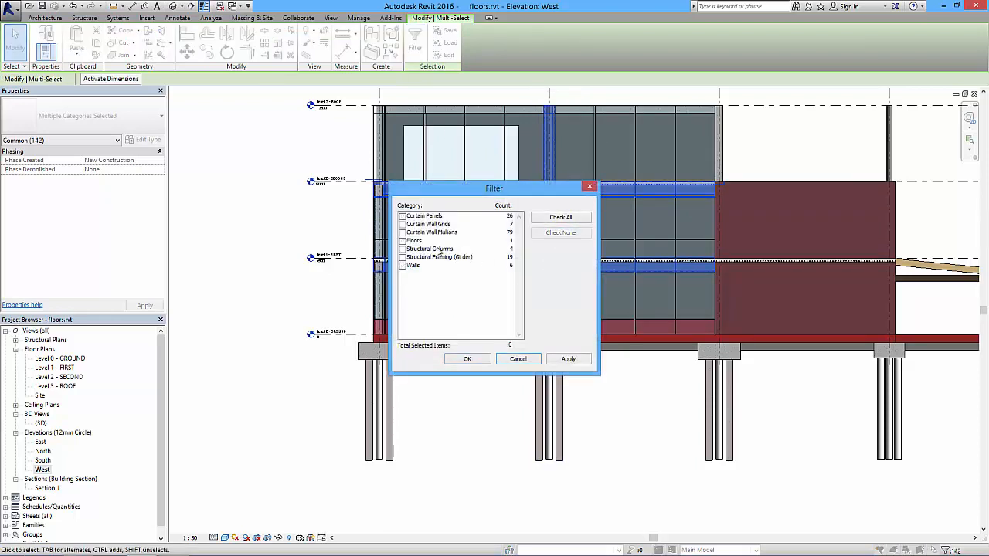
left_click(402, 215)
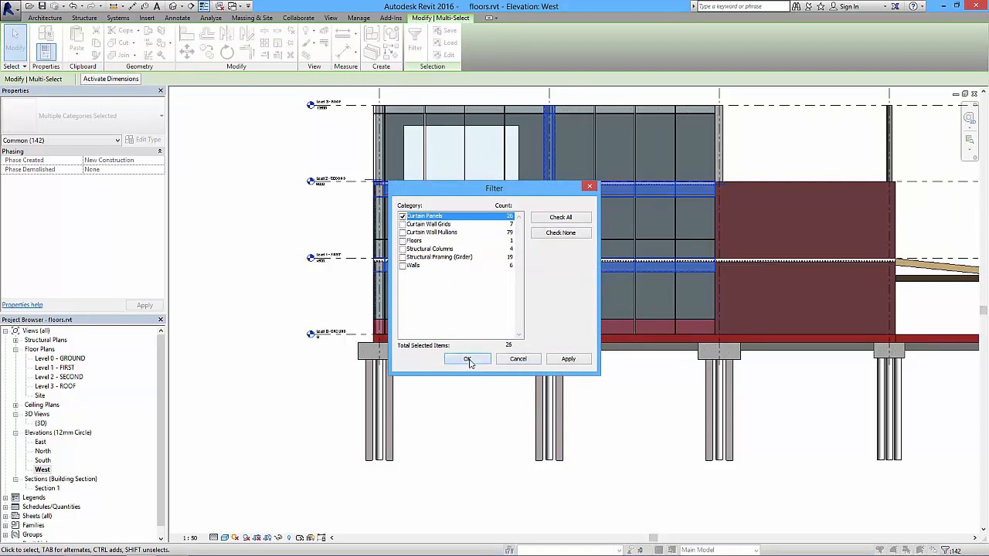
left_click(467, 360)
left_click(83, 116)
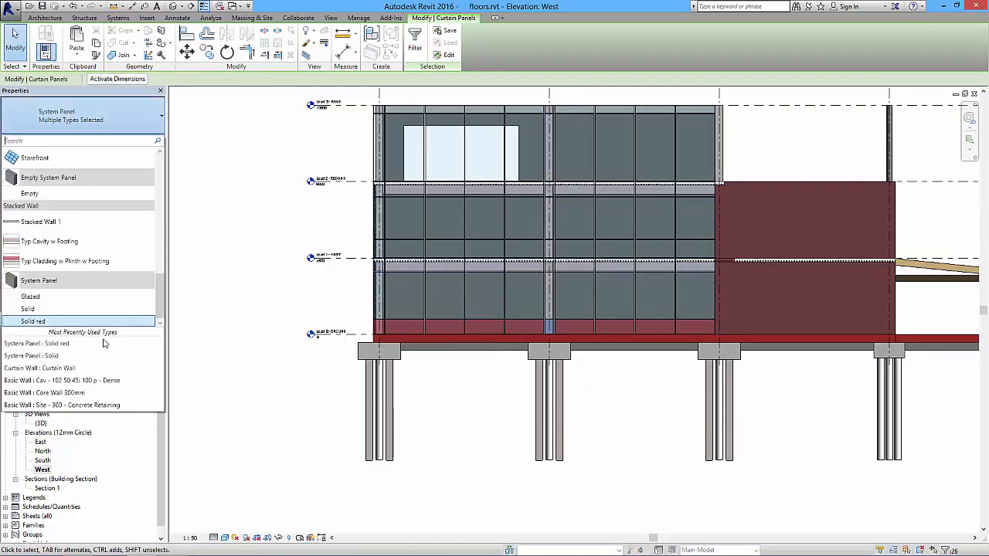
left_click(62, 318)
left_click(196, 288)
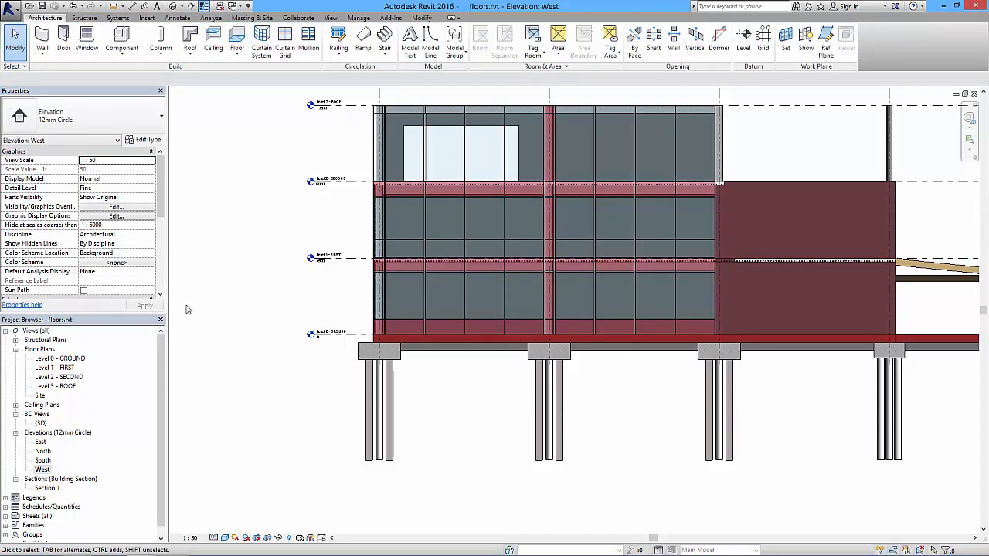
Select the top band at the roof level, keep only its curtain panels, and change them to the System Panel type Solid red.
left_click_drag(355, 96, 723, 123)
left_click(414, 43)
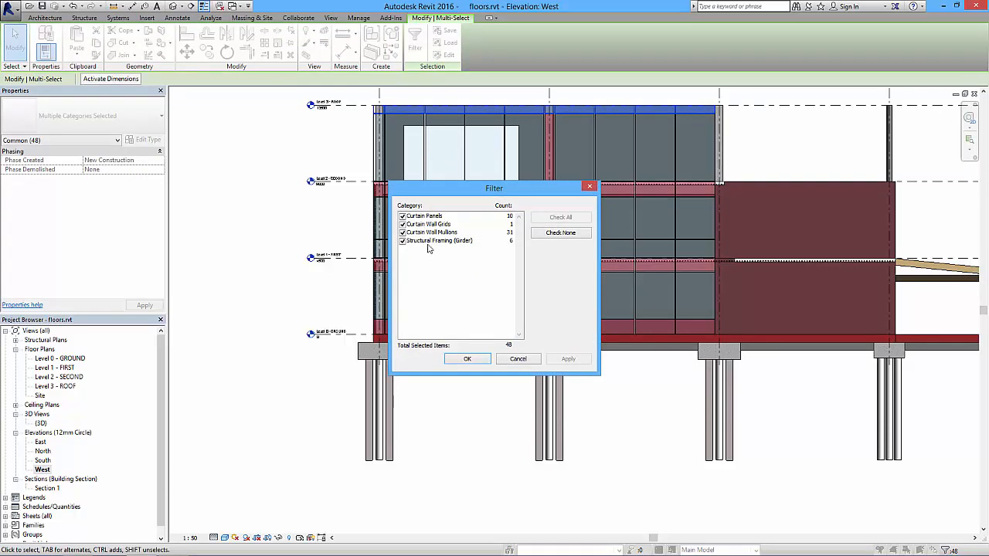
left_click(561, 233)
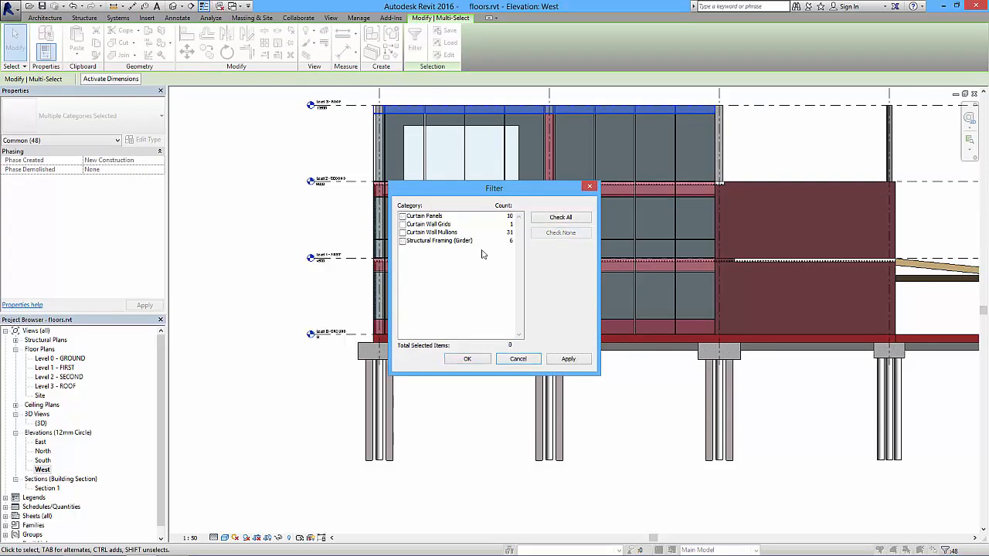
left_click(402, 216)
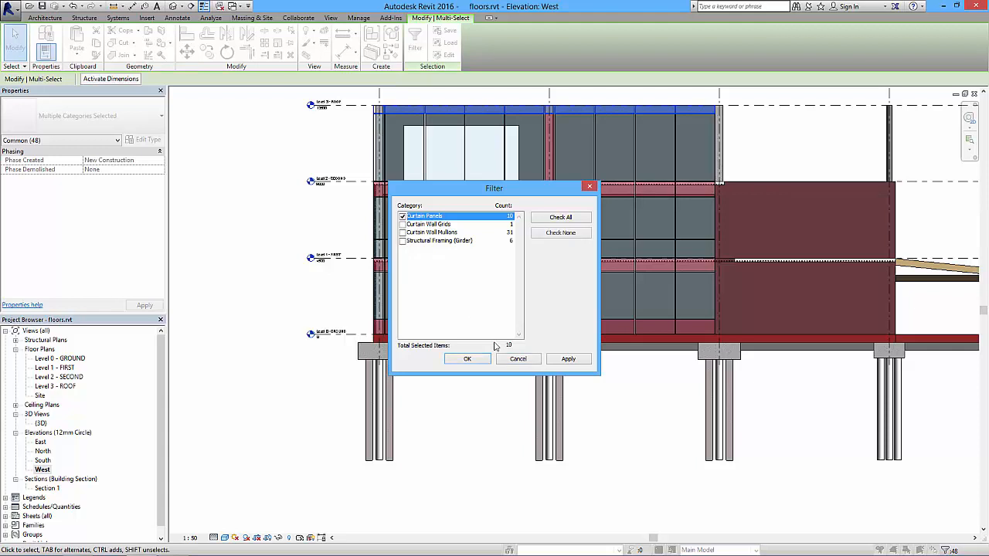
left_click(471, 359)
left_click(76, 134)
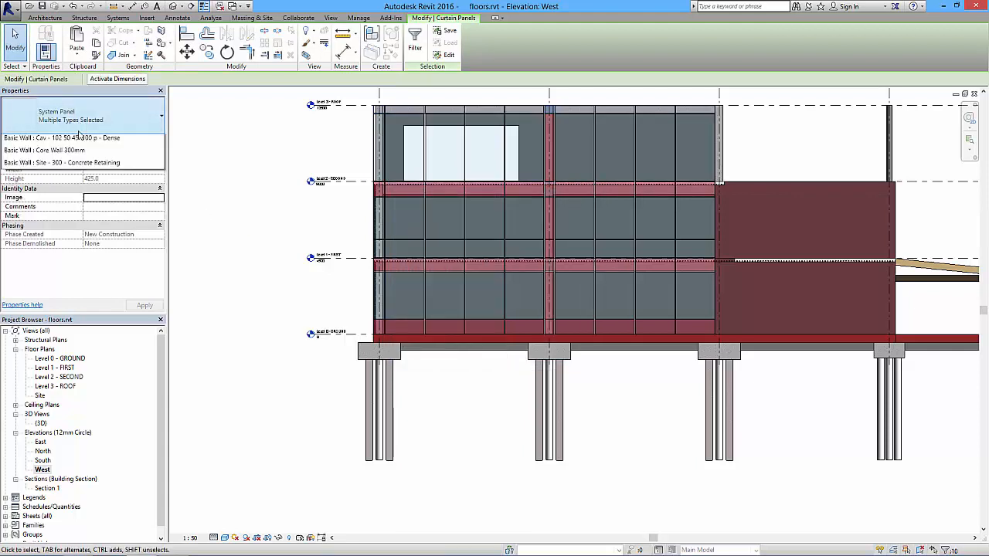
left_click(54, 323)
left_click(232, 275)
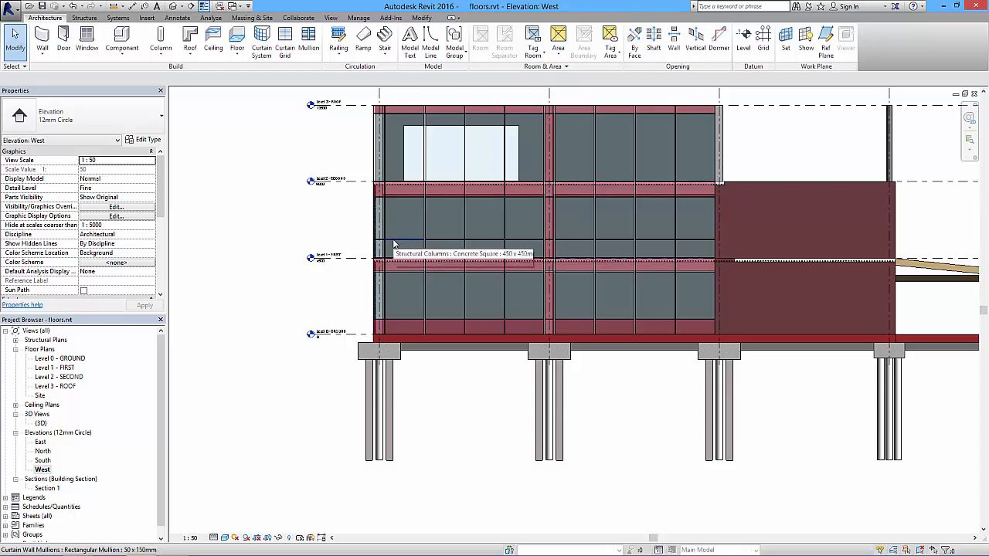
Select the intermediate horizontal division above Level 1, filter out its mullions, and delete the remaining curtain grid line.
left_click_drag(348, 235, 725, 244)
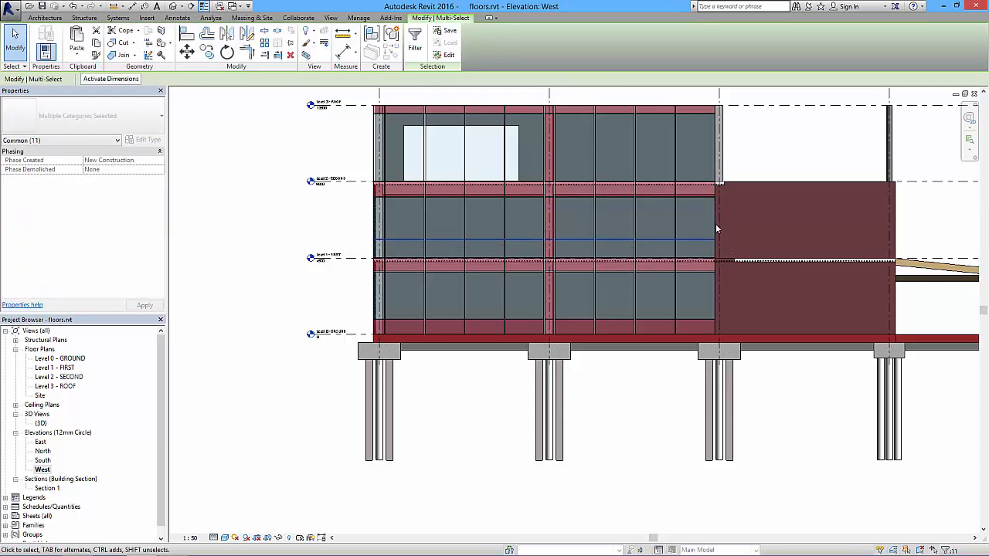
left_click(414, 43)
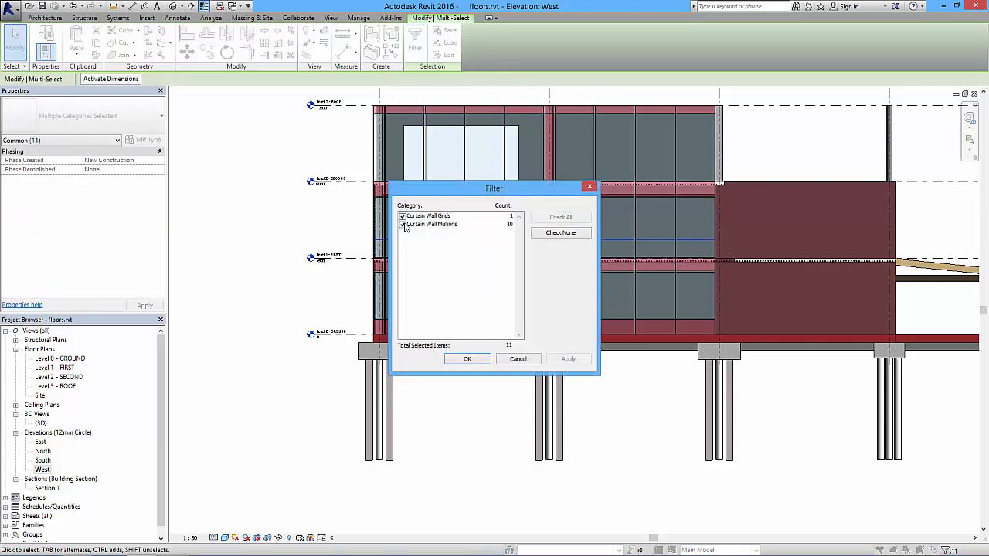
left_click(403, 225)
left_click(468, 359)
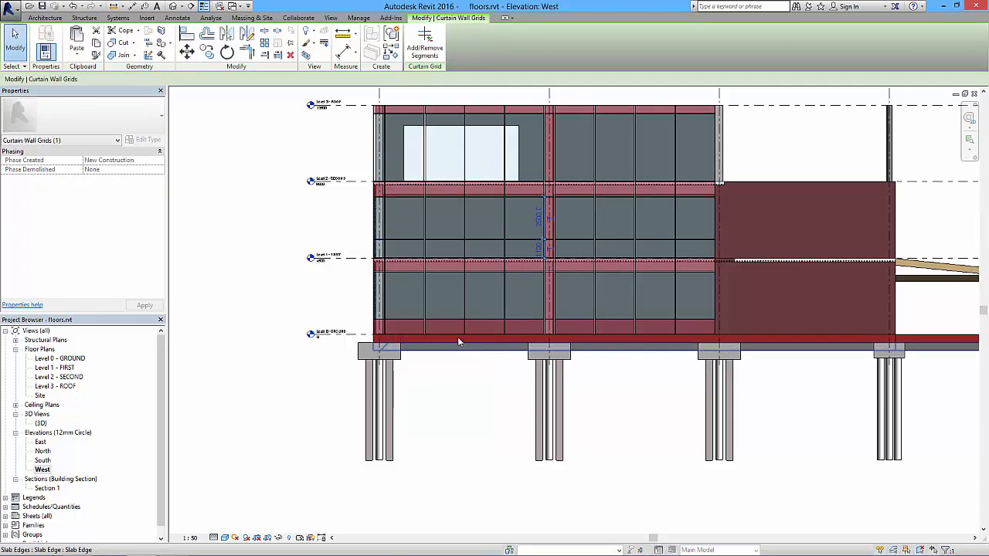
key("Escape")
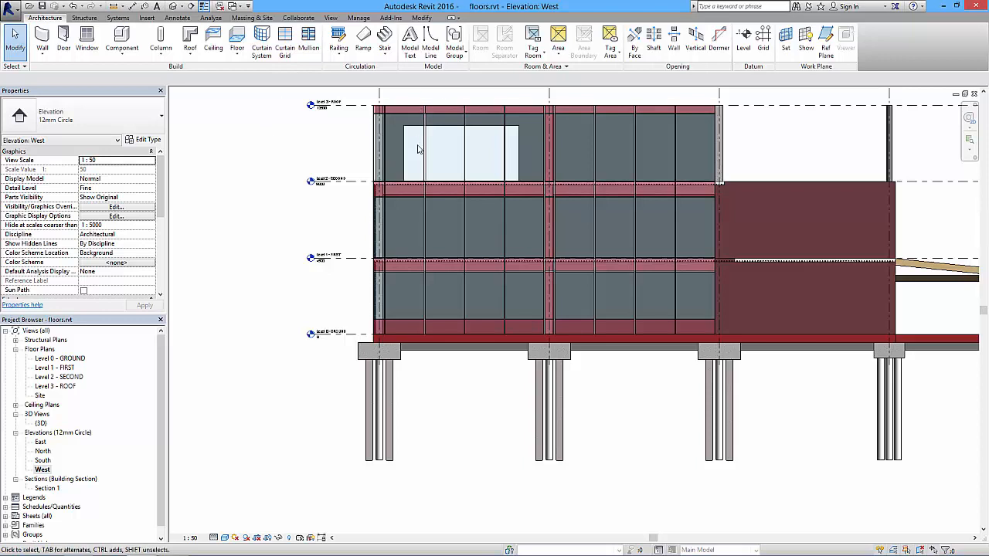
Override the curtain wall's graphics by element in the west elevation with a surface transparency of 0, and deselect the wall.
left_click(402, 106)
right_click(402, 105)
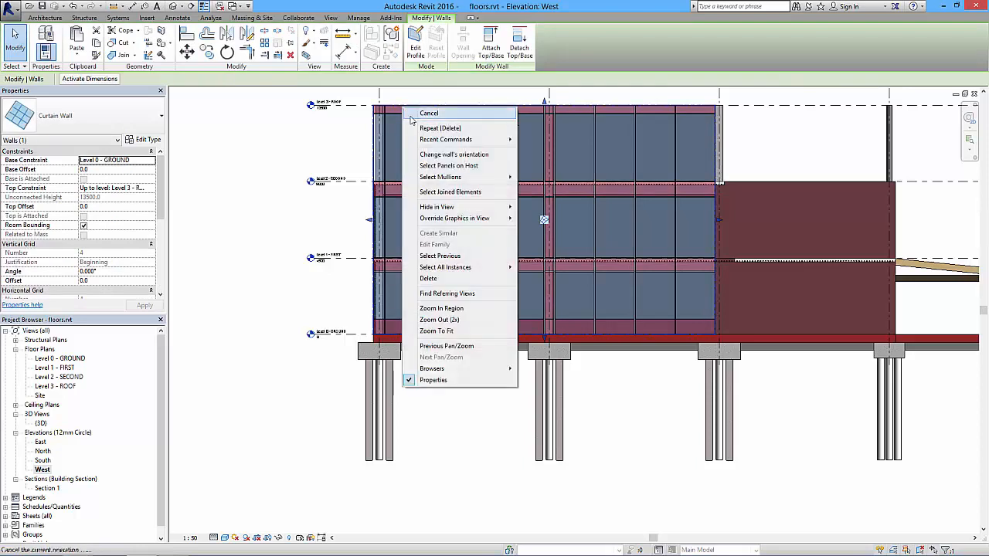
mouse_move(456, 219)
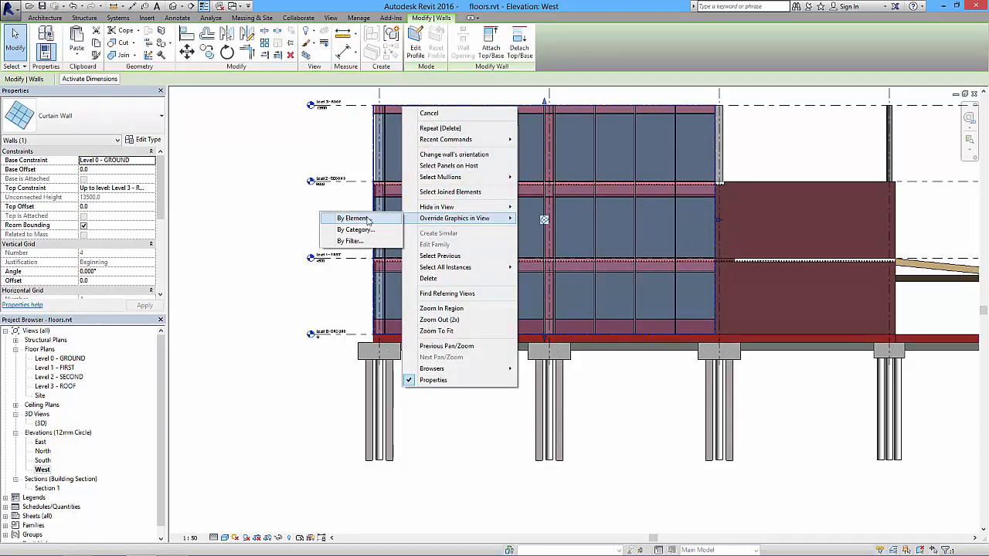
left_click(360, 220)
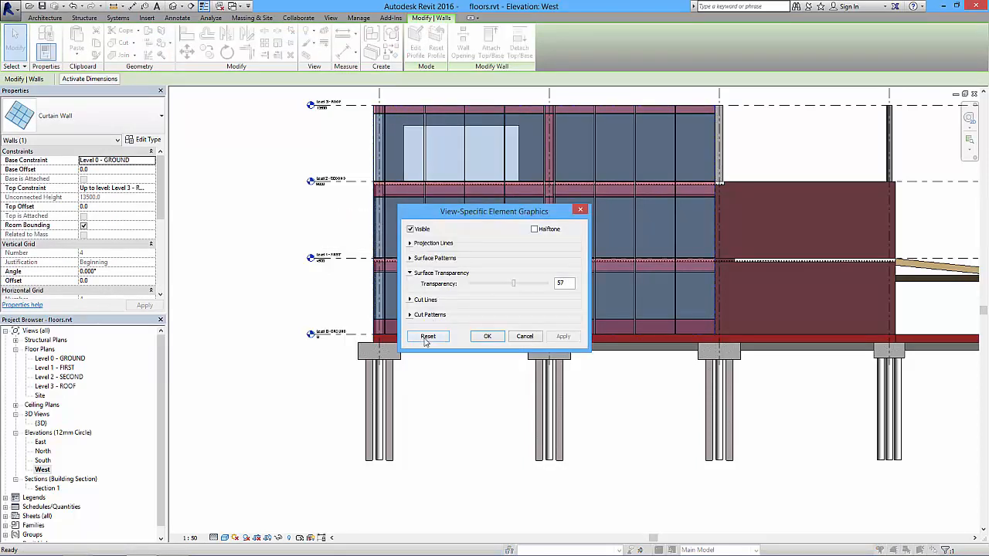
left_click(485, 337)
left_click(300, 279)
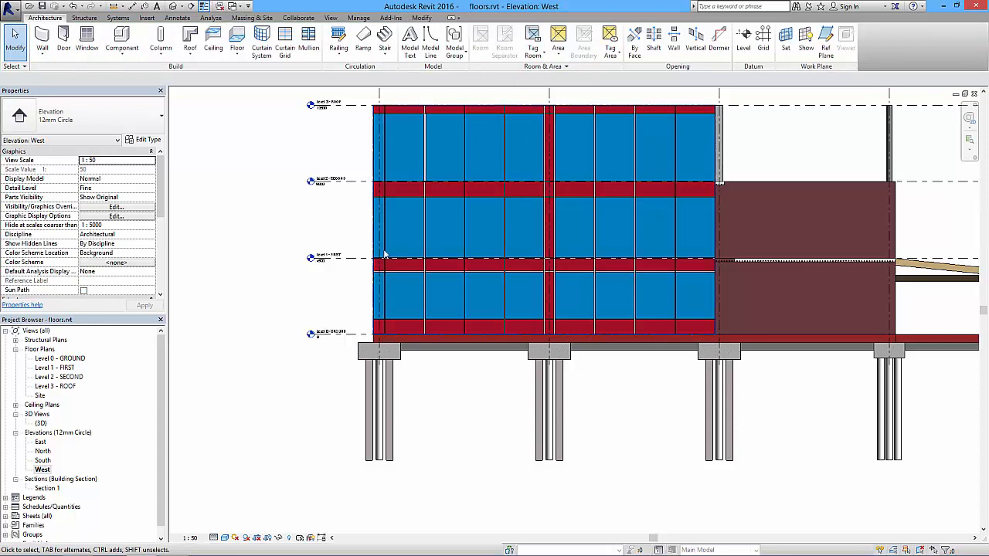
Open the default 3D view and examine the red panel bands on the curtain wall facade.
middle_click_drag(455, 277, 428, 294)
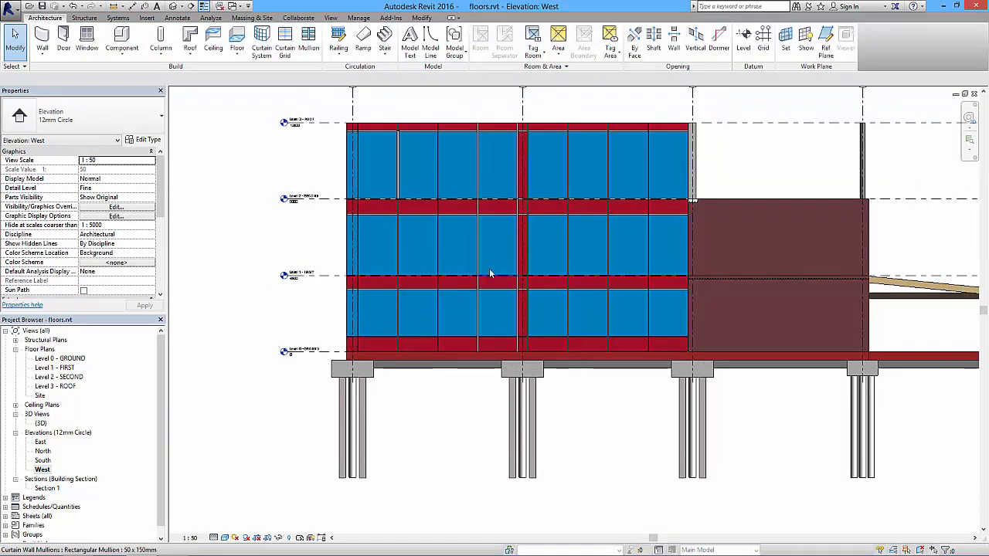
left_click(174, 6)
mouse_move(432, 286)
middle_mouse_down("shift")
mouse_move(514, 320)
mouse_move(399, 341)
mouse_move(380, 334)
mouse_move(632, 334)
mouse_move(589, 315)
middle_mouse_up("shift")
scroll(413, 333, "down", 5)
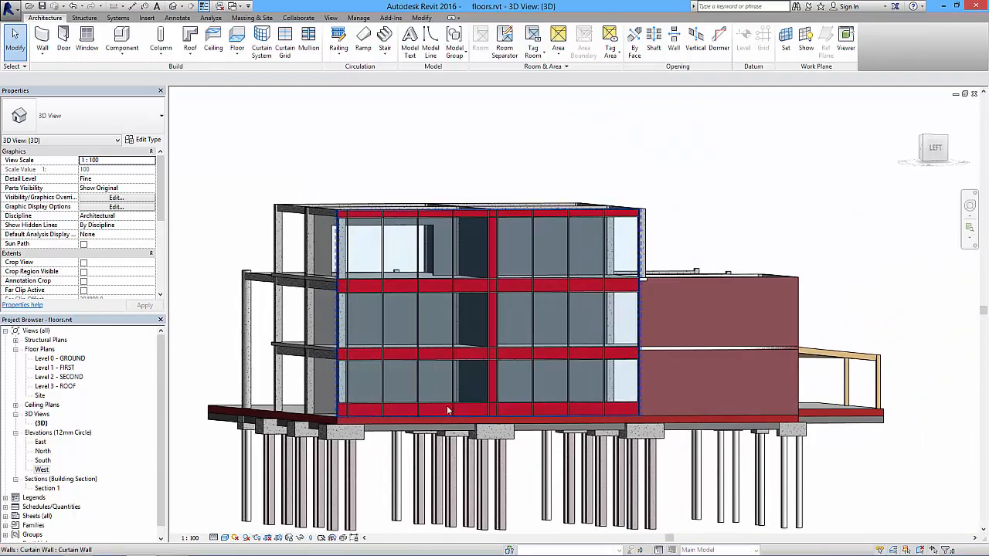
middle_click_drag(434, 274, 356, 267, "shift")
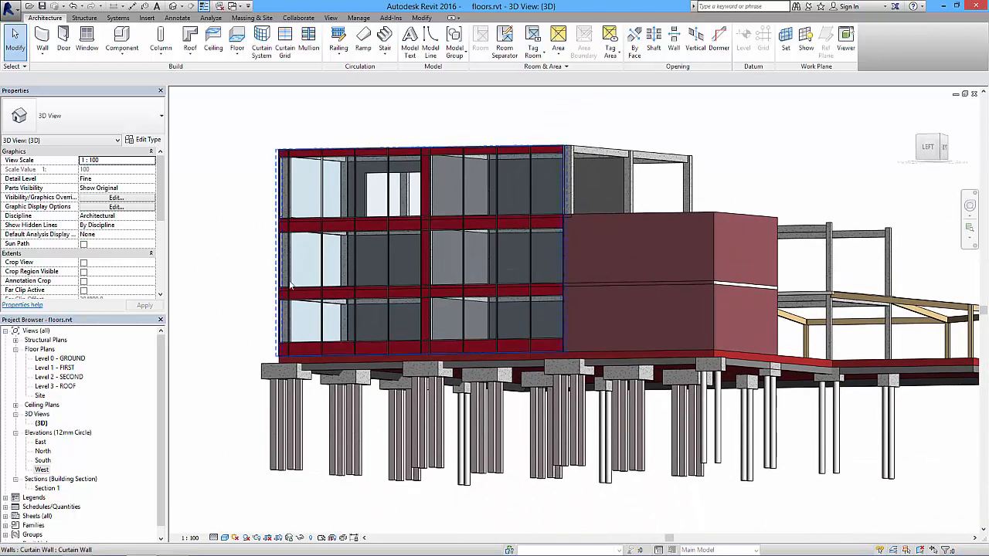
scroll(378, 387, "up", 1)
scroll(378, 388, "up", 1)
Preview the facade in the Ray Trace visual style and return the view to Shaded.
left_click(224, 539)
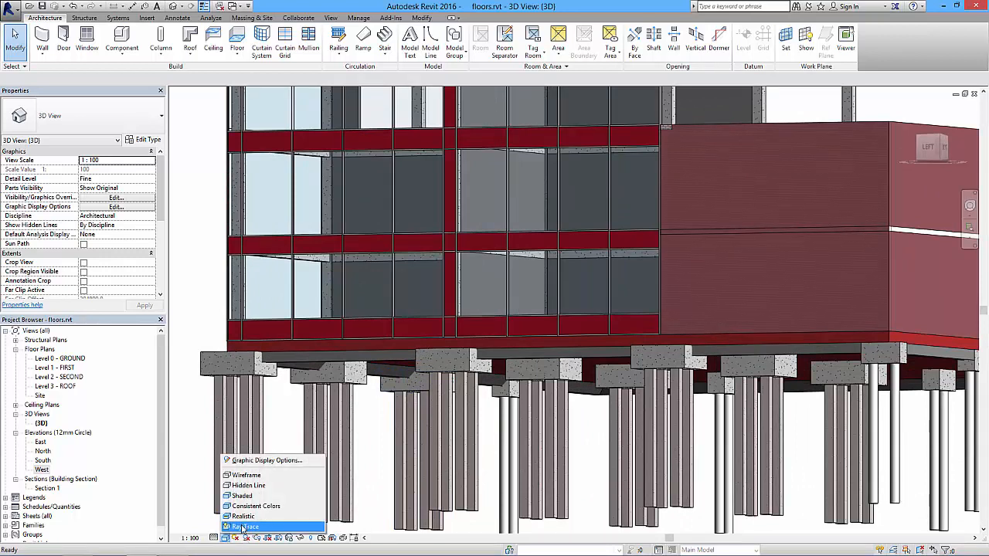
left_click(243, 528)
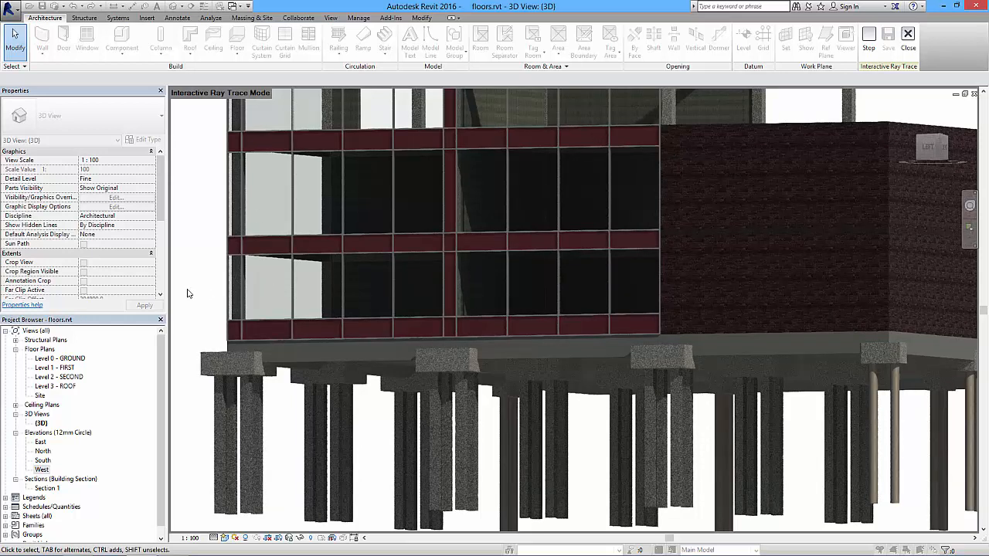
left_click(224, 537)
left_click(243, 495)
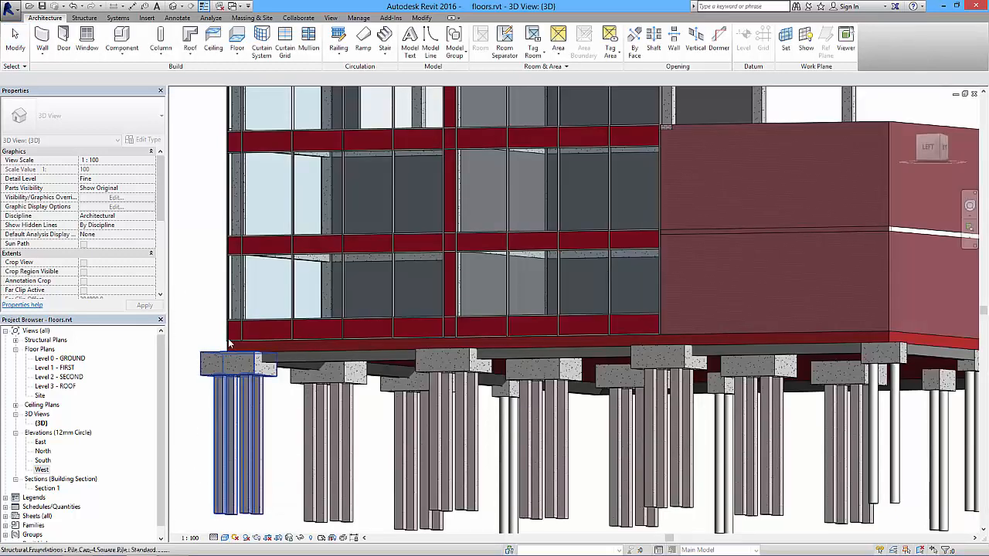
Select the single glazed panel in the first-floor row, second full bay from the corner, cycling past the mullion and other overlapping elements.
scroll(333, 322, "up", 3)
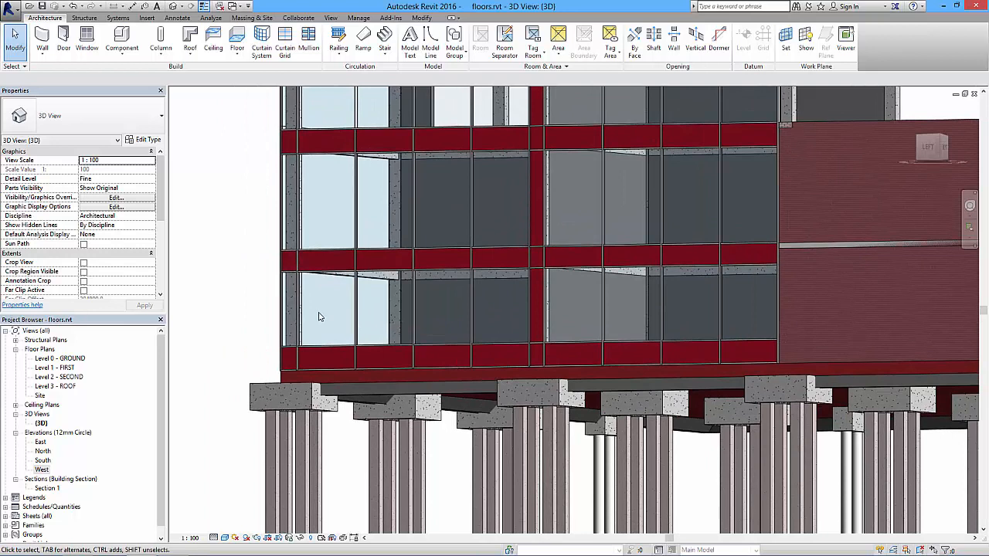
middle_click_drag(390, 320, 411, 278, "shift")
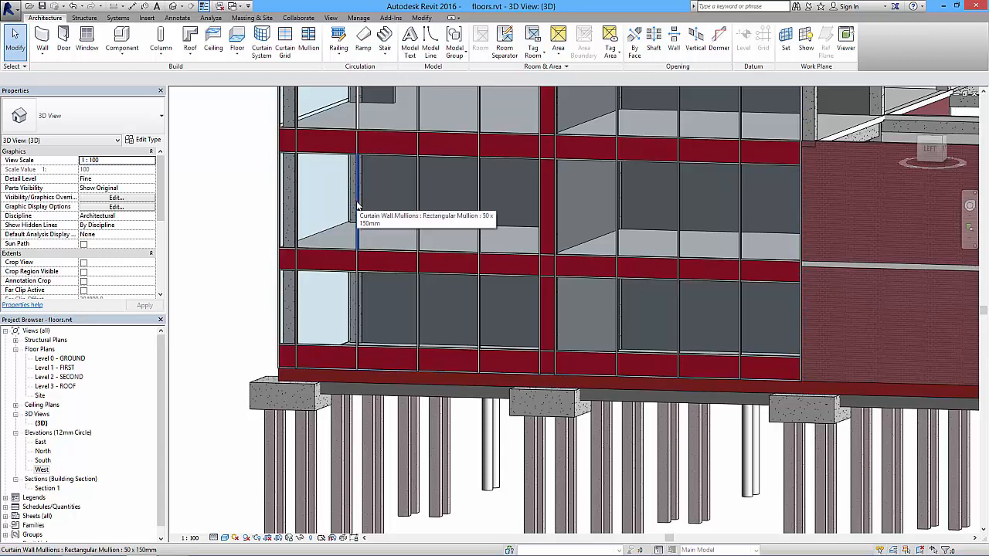
key("Tab")
key("Tab")
key("Tab")
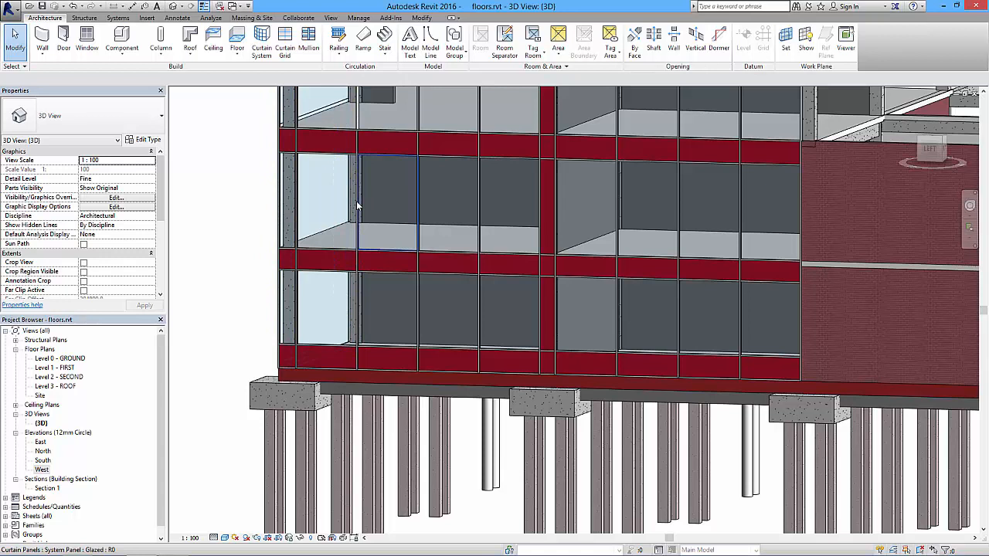
left_click(358, 206)
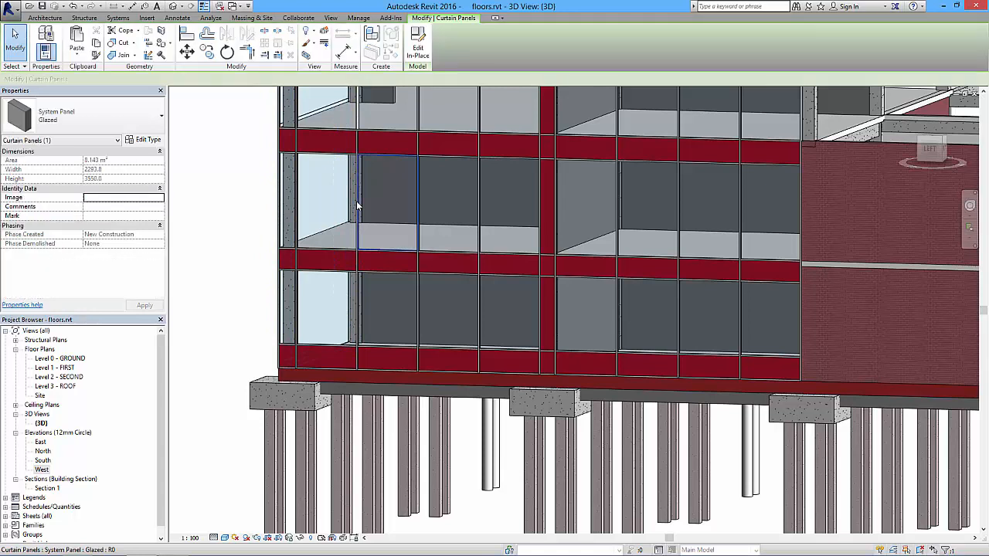
Open the selected glazed panel's type properties and browse for a replacement family in the library's Curtain Wall Panels folder.
left_click(143, 139)
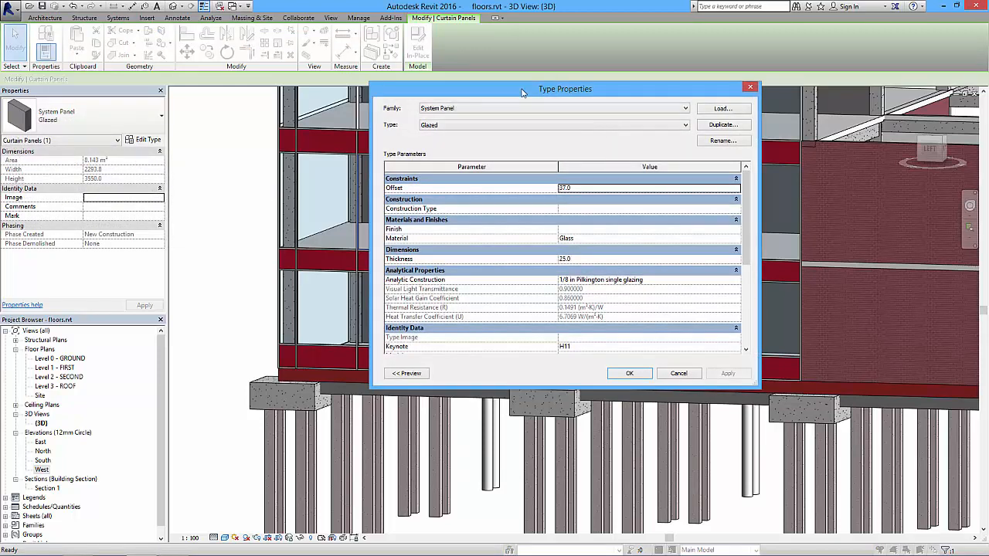
left_click(721, 109)
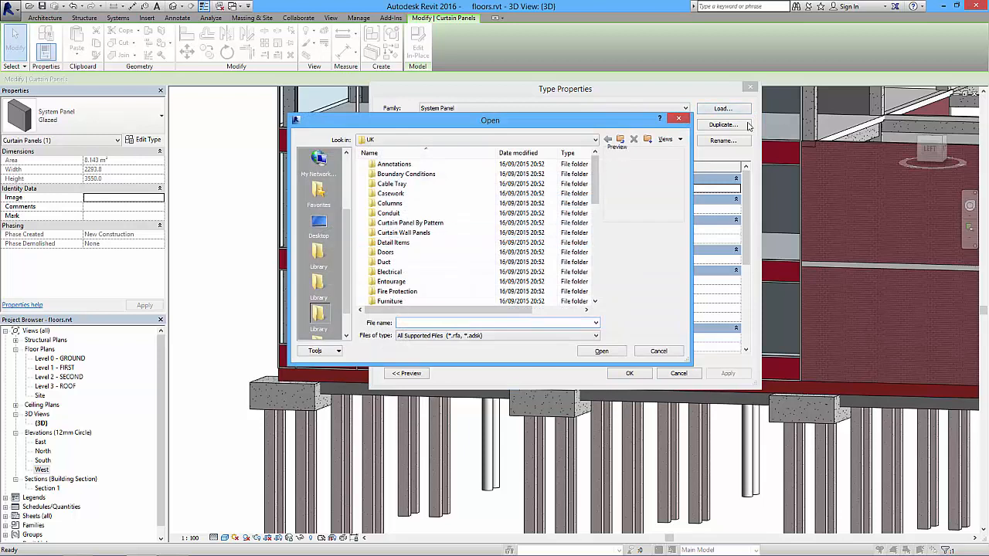
mouse_move(595, 179)
left_mouse_down()
mouse_move(594, 247)
mouse_move(592, 191)
left_mouse_up()
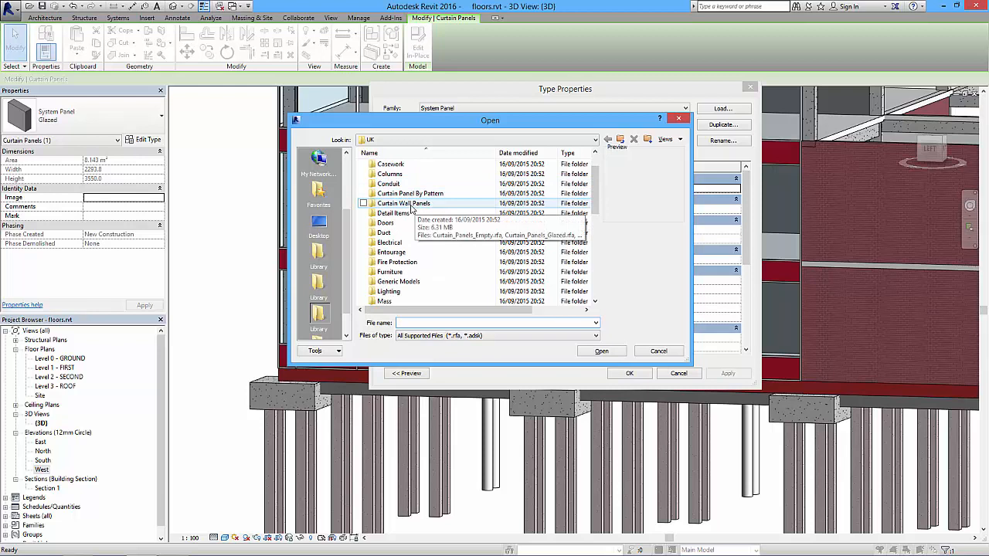
double_click(404, 204)
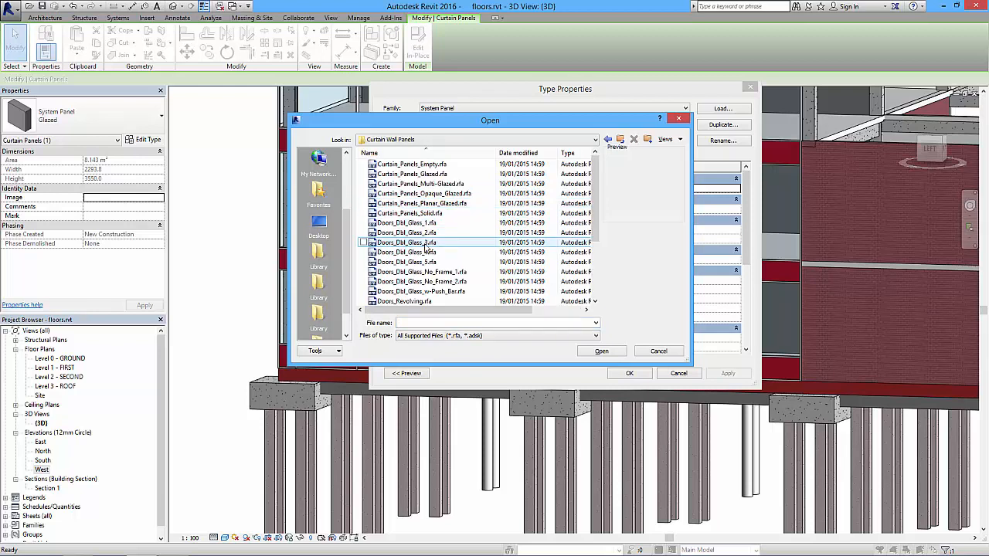
Load the Doors_Dbl_Glass_1.rfa family and apply its Glass_Dbl_Door type to the selected panel, leaving nothing selected.
left_click(405, 234)
left_click(419, 224)
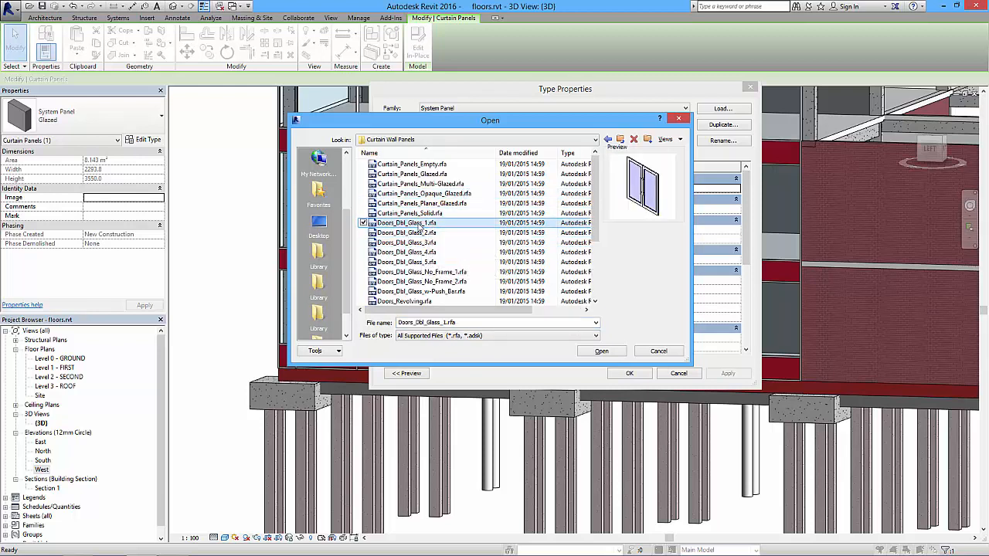
left_click(418, 214)
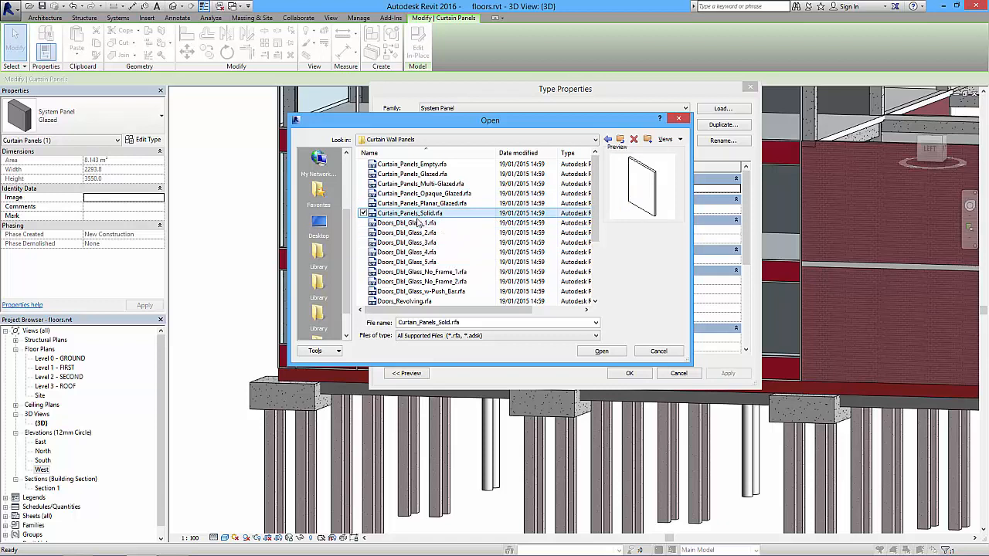
left_click(419, 222)
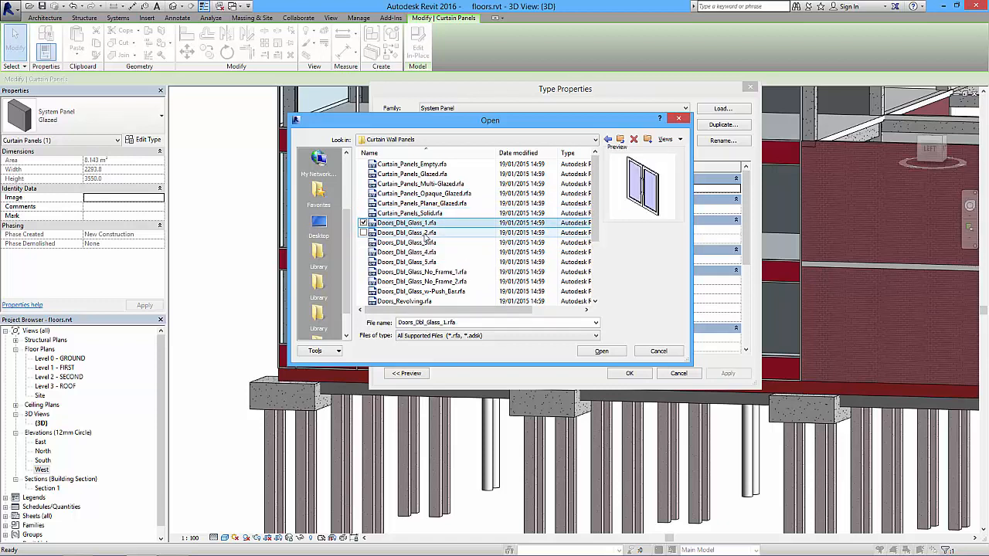
left_click(601, 351)
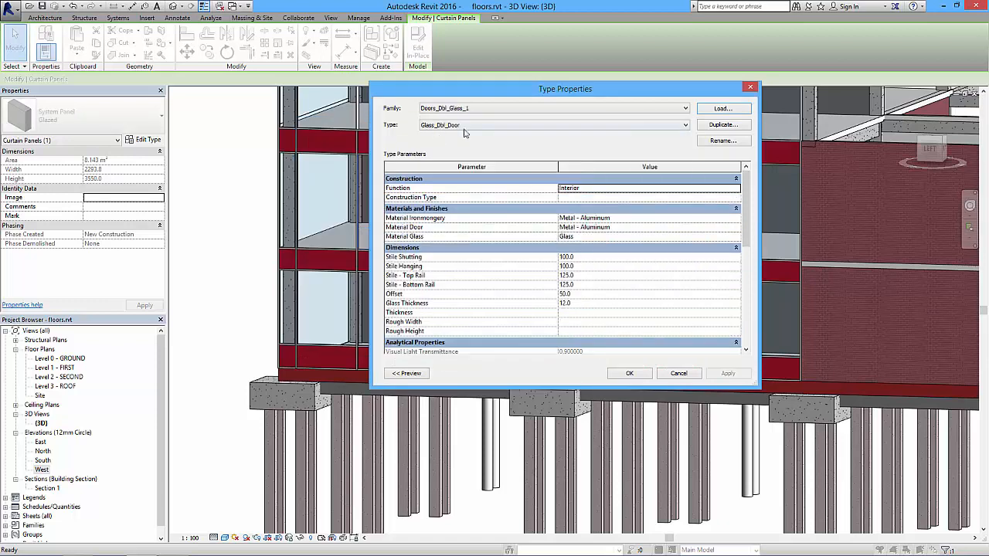
left_click(627, 374)
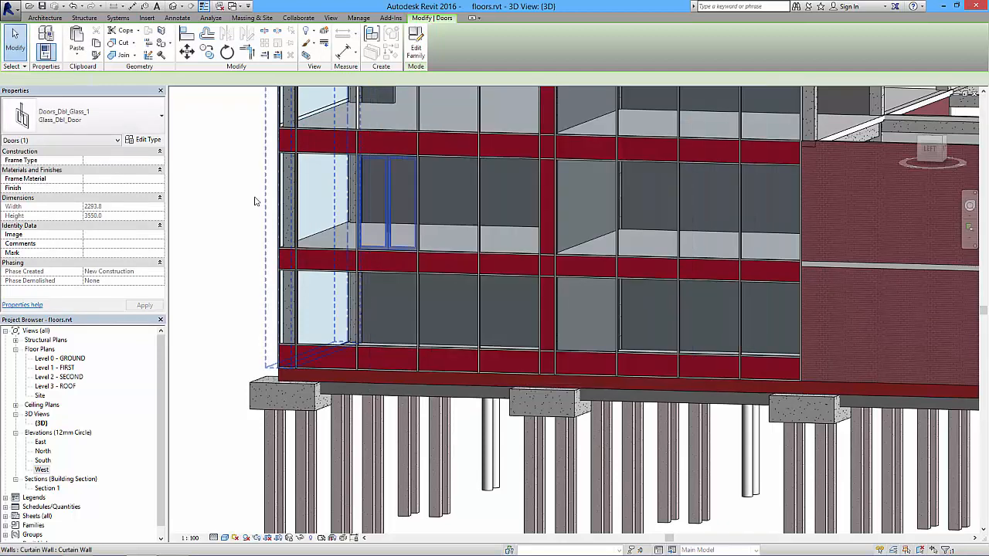
left_click(180, 186)
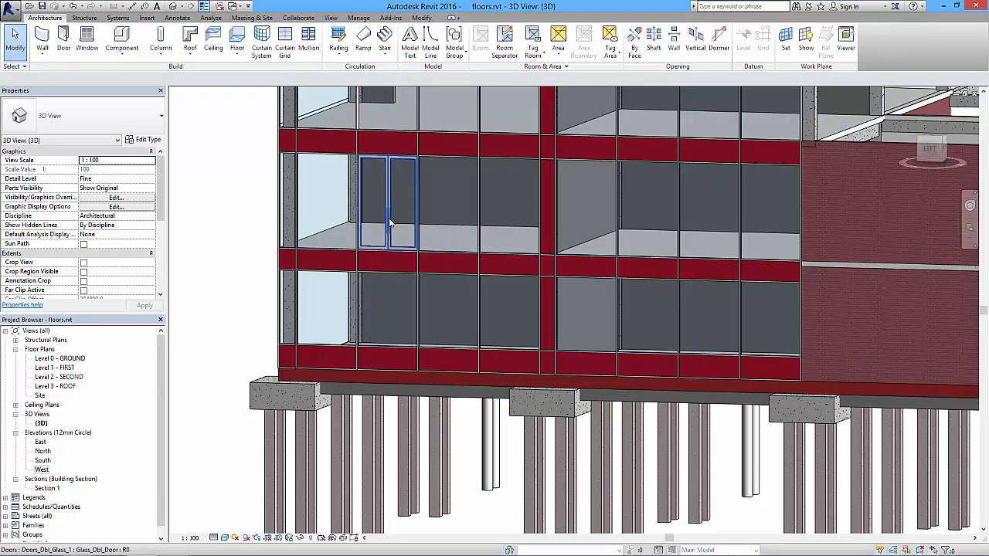
left_click(386, 244)
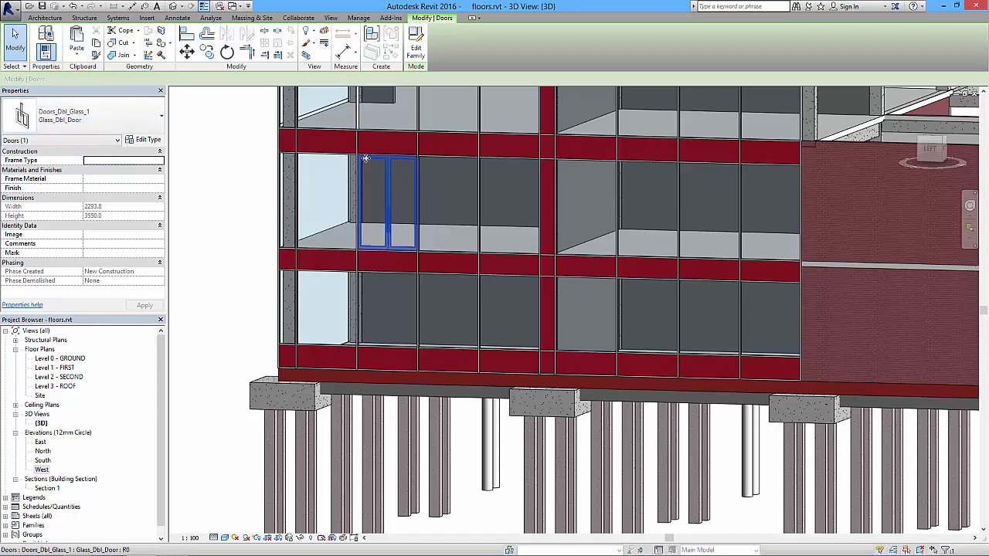
left_click(219, 224)
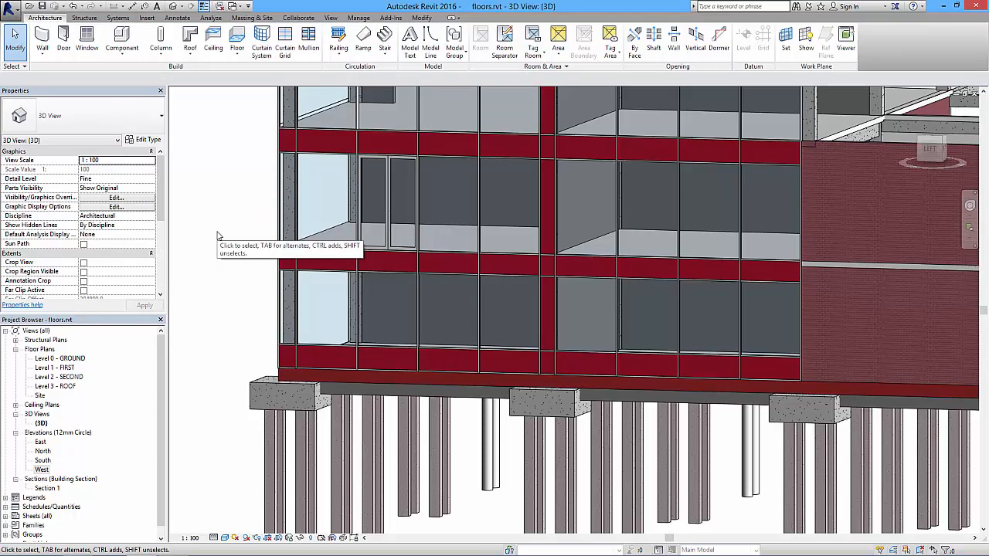
In the Level 1 - FIRST floor plan, flip the facing of the curtain wall's double glass door so it opens outwards.
middle_click_drag(387, 243, 322, 280, "shift")
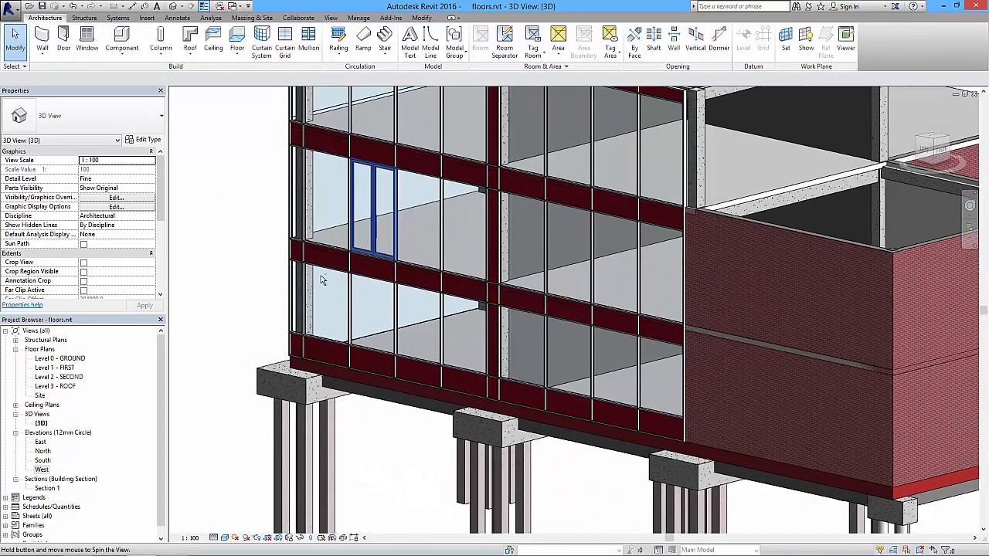
double_click(70, 370)
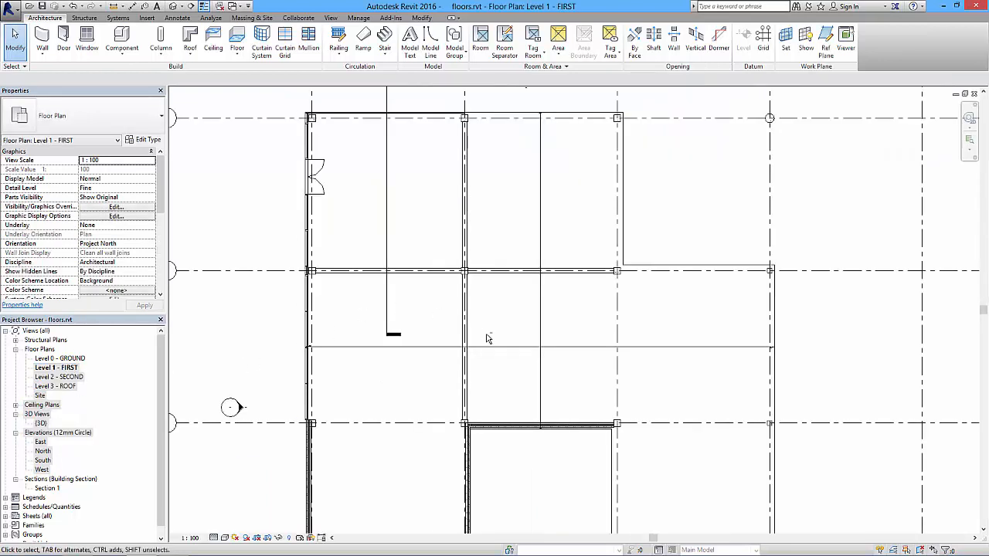
middle_click_drag(486, 338, 496, 162)
middle_click_drag(360, 330, 414, 439)
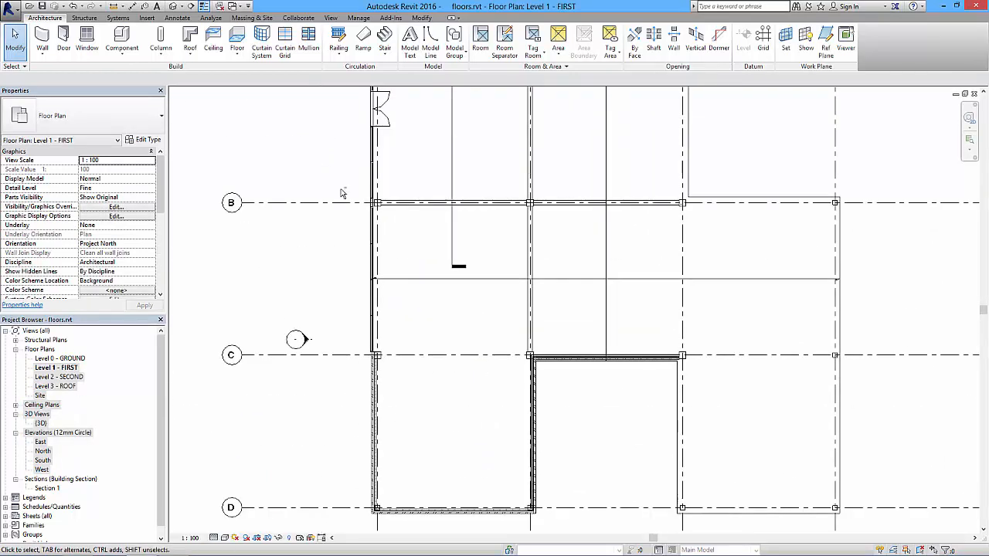
middle_click_drag(344, 161, 414, 189)
scroll(415, 188, "up", 2)
left_click(417, 190)
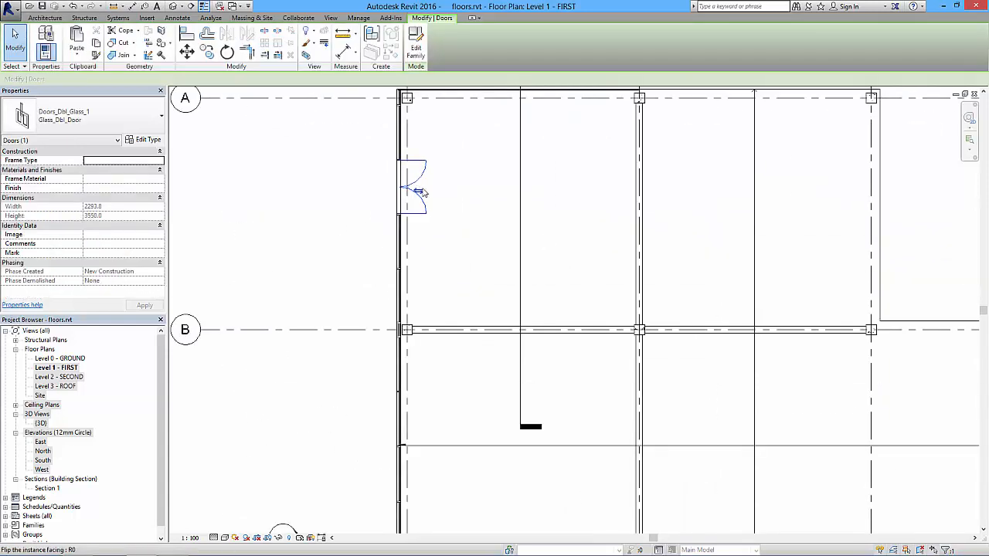
left_click(418, 192)
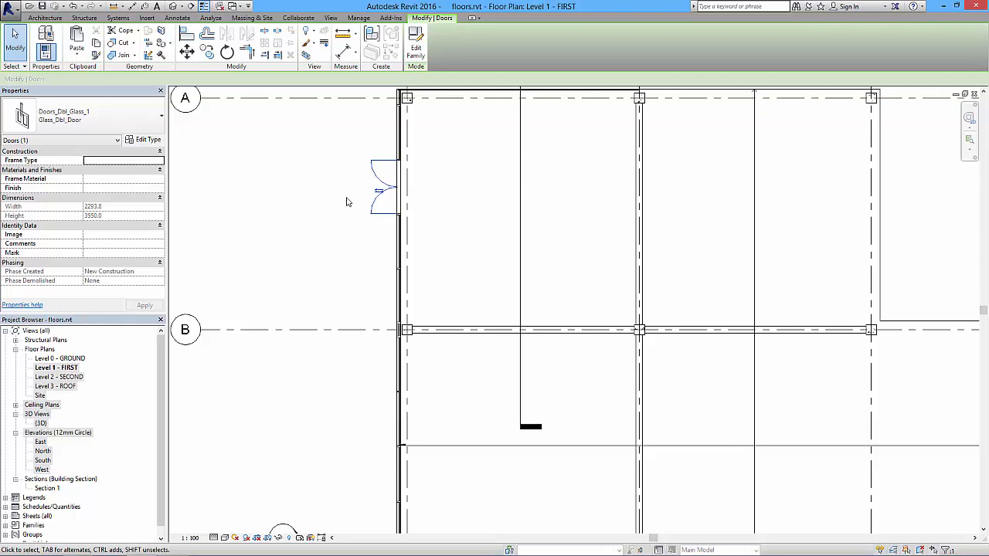
Reopen the default 3D view and examine the double door, the curtain wall facade and the adjoining brick walls and frame from several angles.
left_click(175, 6)
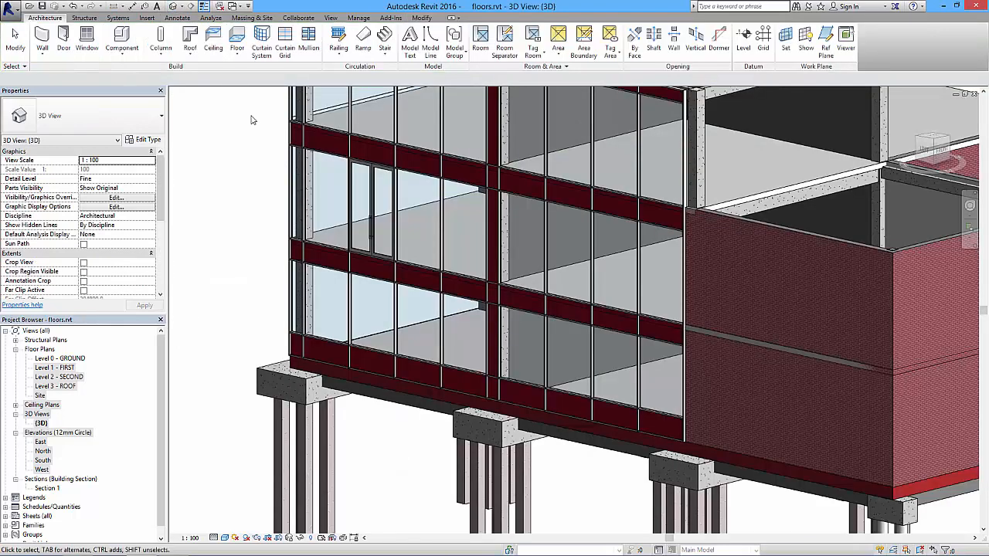
scroll(371, 224, "up", 6)
middle_click_drag(388, 224, 407, 239, "shift")
scroll(408, 239, "down", 3)
scroll(410, 240, "down", 2)
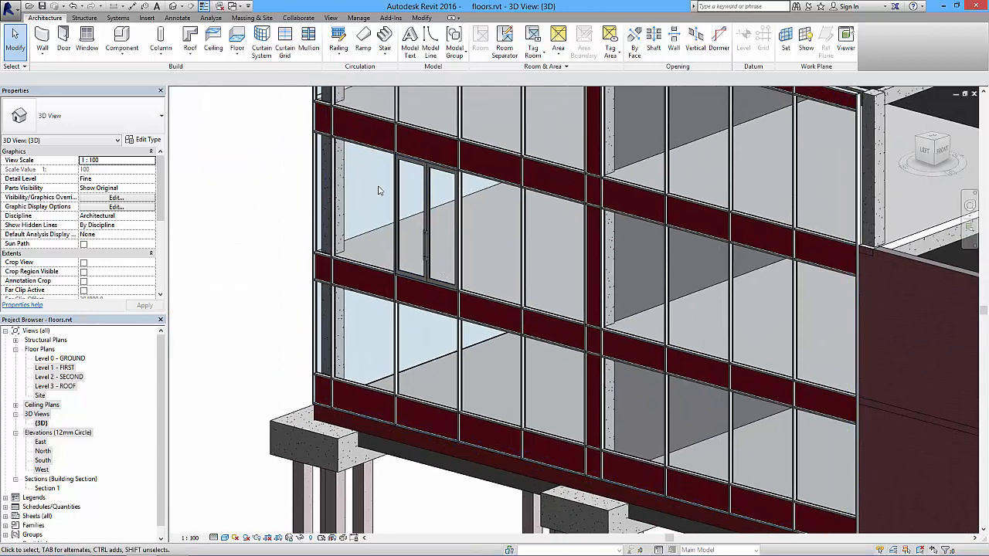
scroll(401, 263, "down", 3)
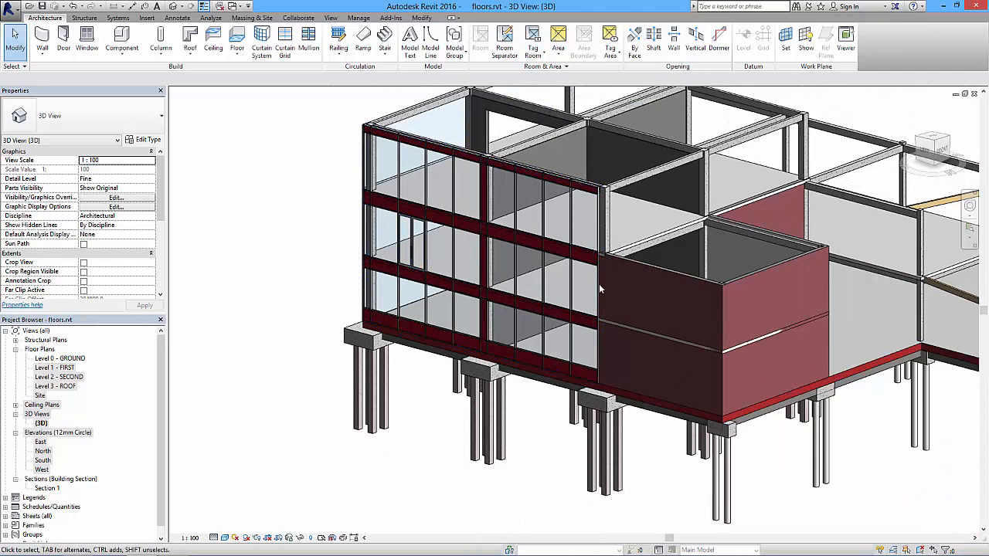
middle_click_drag(604, 308, 550, 292, "shift")
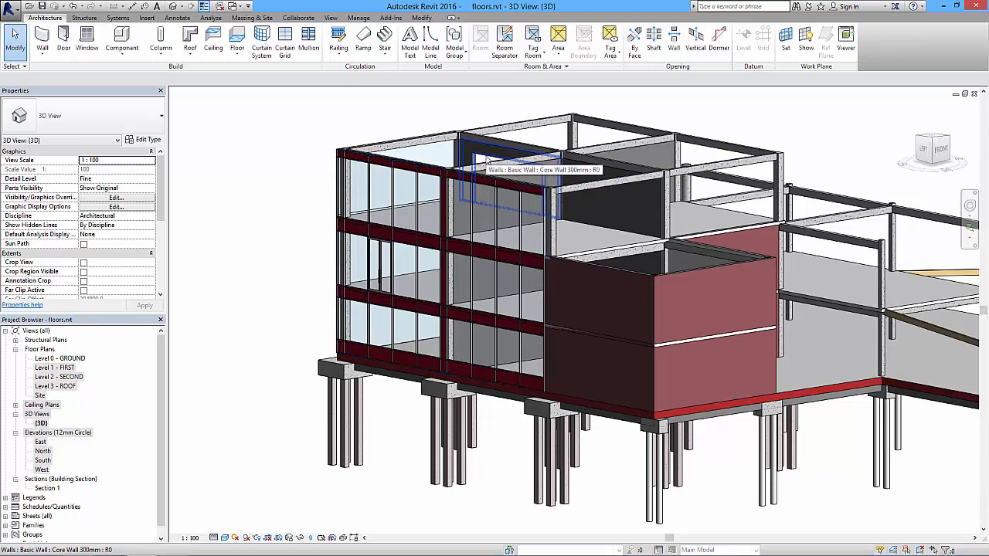
middle_click_drag(493, 164, 550, 172, "shift")
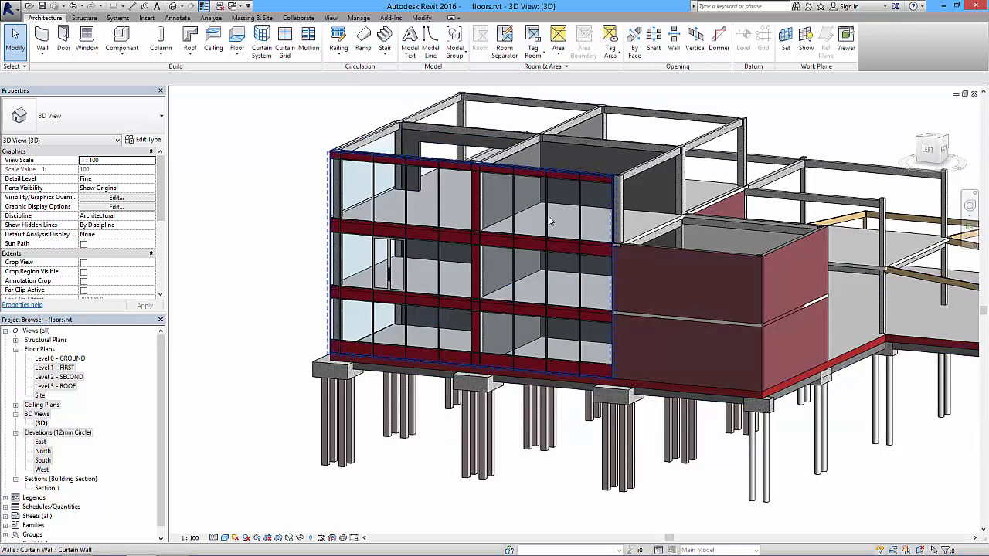
middle_click_drag(635, 345, 603, 330, "shift")
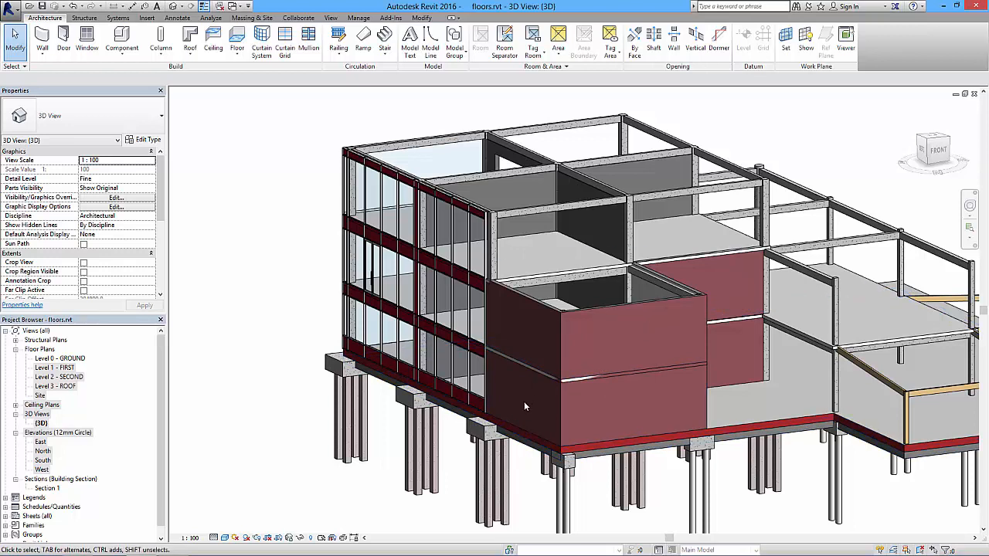
mouse_move(638, 376)
middle_mouse_down("shift")
mouse_move(593, 370)
mouse_move(691, 360)
mouse_move(628, 365)
middle_mouse_up("shift")
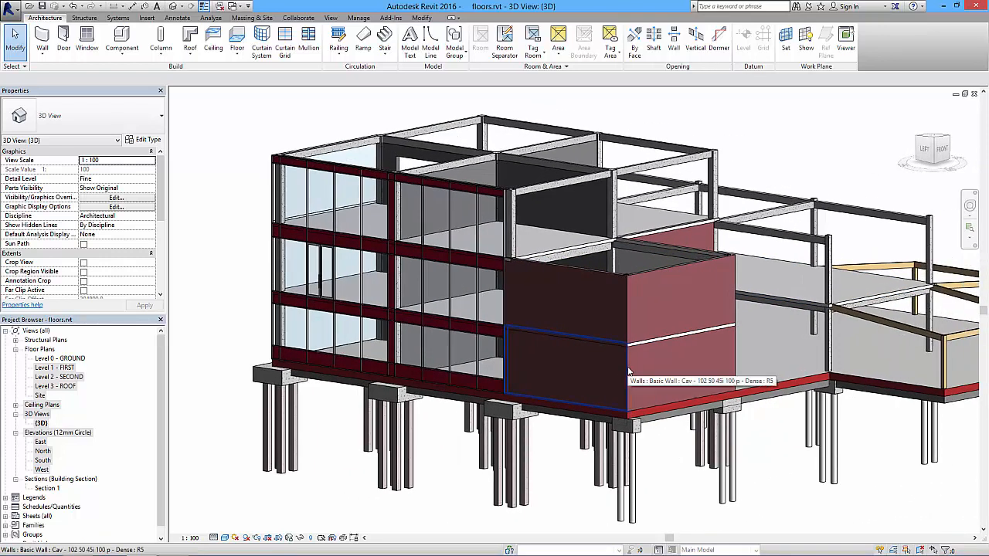